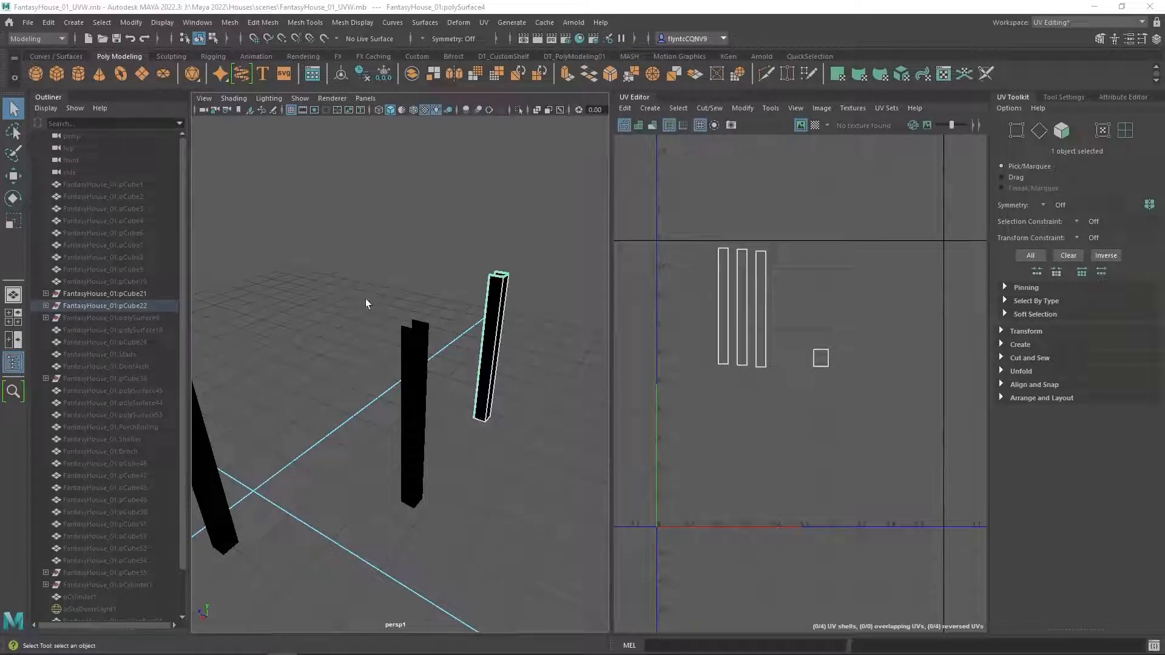
Check the UV shells of the middle post and the far post
{"action": "left_click", "coordinate": [415, 422]}
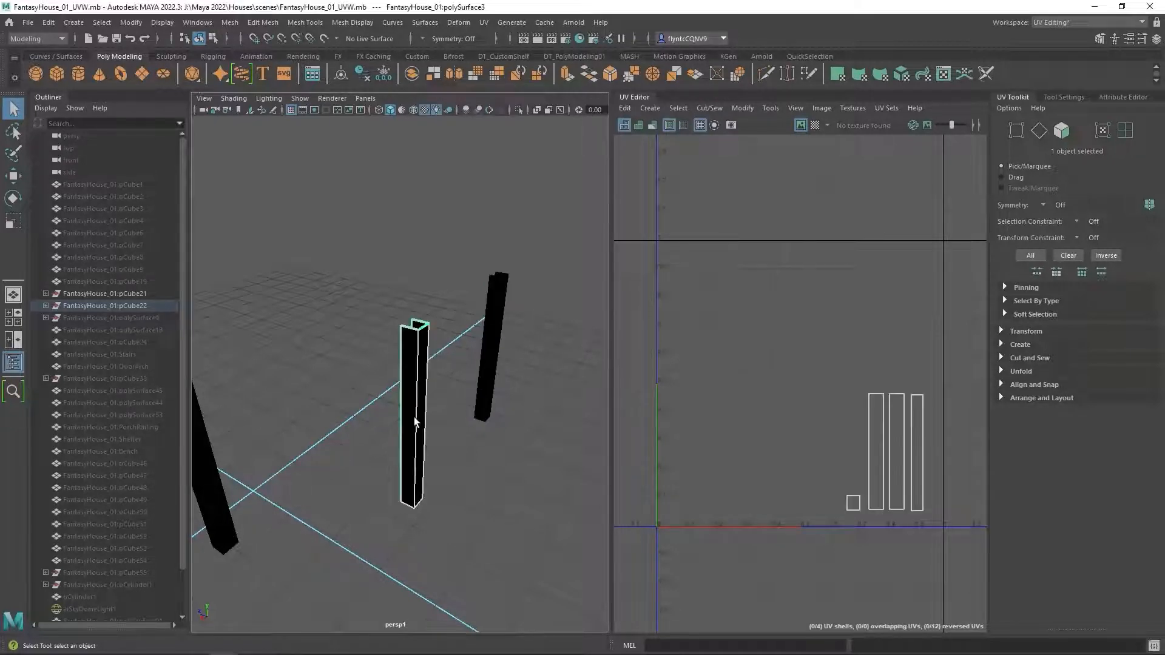
{"action": "left_click_drag", "start_coordinate": [412, 424], "coordinate": [416, 366], "text": "alt"}
{"action": "left_click", "coordinate": [499, 366]}
{"action": "left_click_drag", "start_coordinate": [499, 365], "coordinate": [494, 408], "text": "alt"}
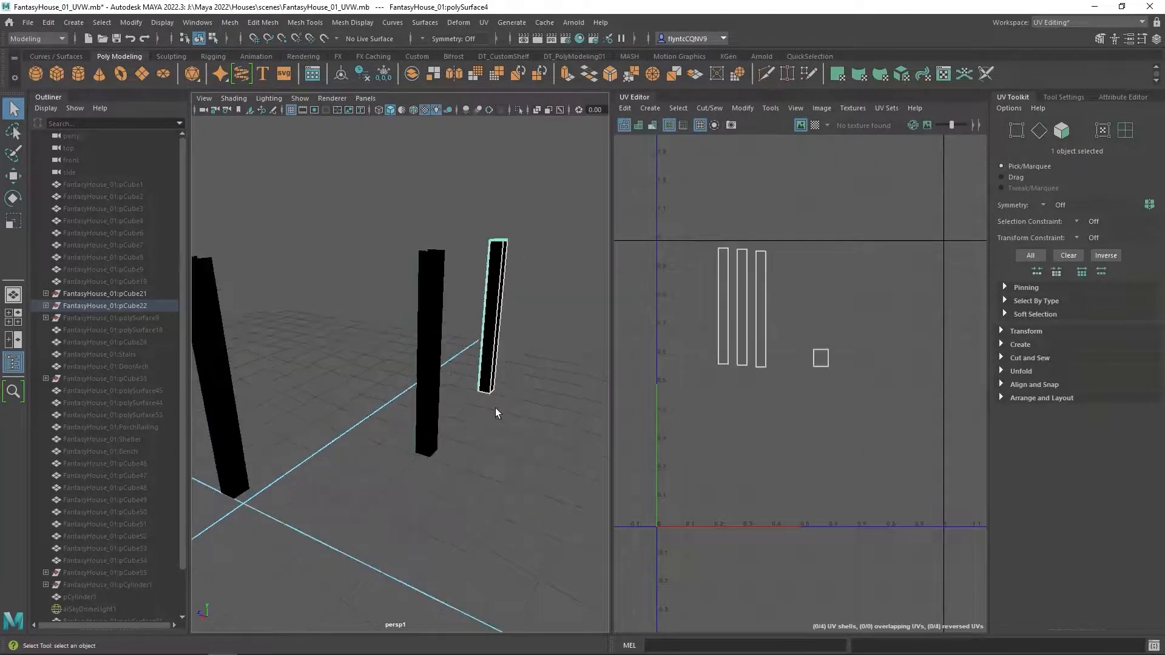
Turn off scene lighting in the perspective view so the posts display with default shading
{"action": "left_click", "coordinate": [437, 110]}
{"action": "left_click_drag", "start_coordinate": [427, 342], "coordinate": [468, 389], "text": "alt"}
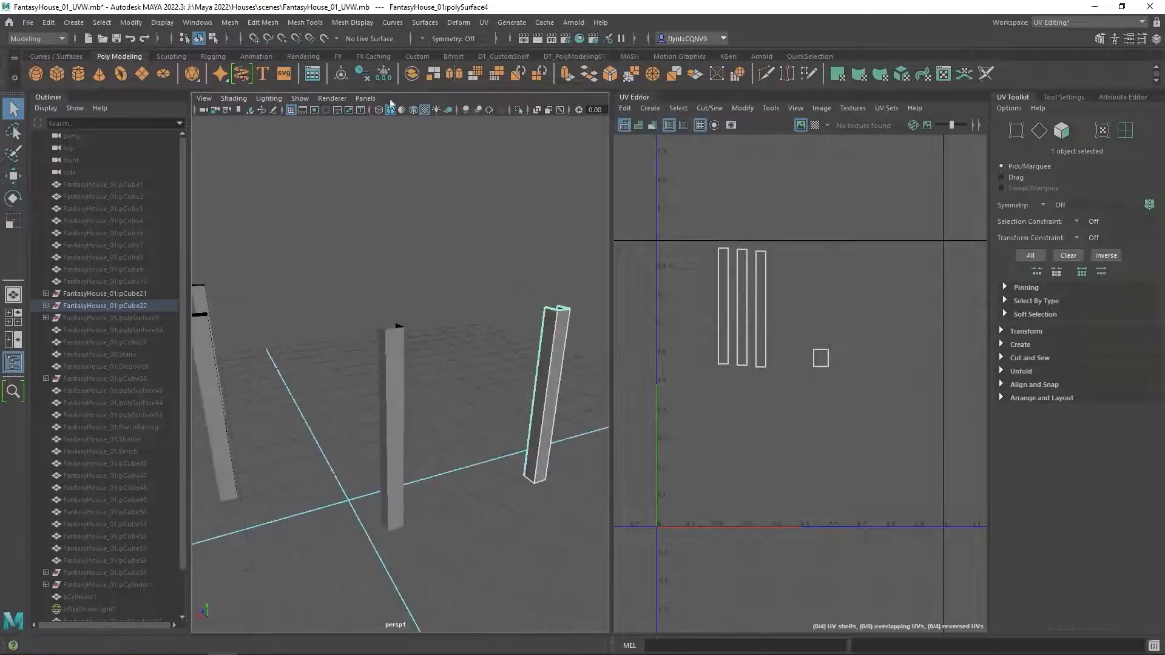
{"action": "left_click", "coordinate": [438, 111]}
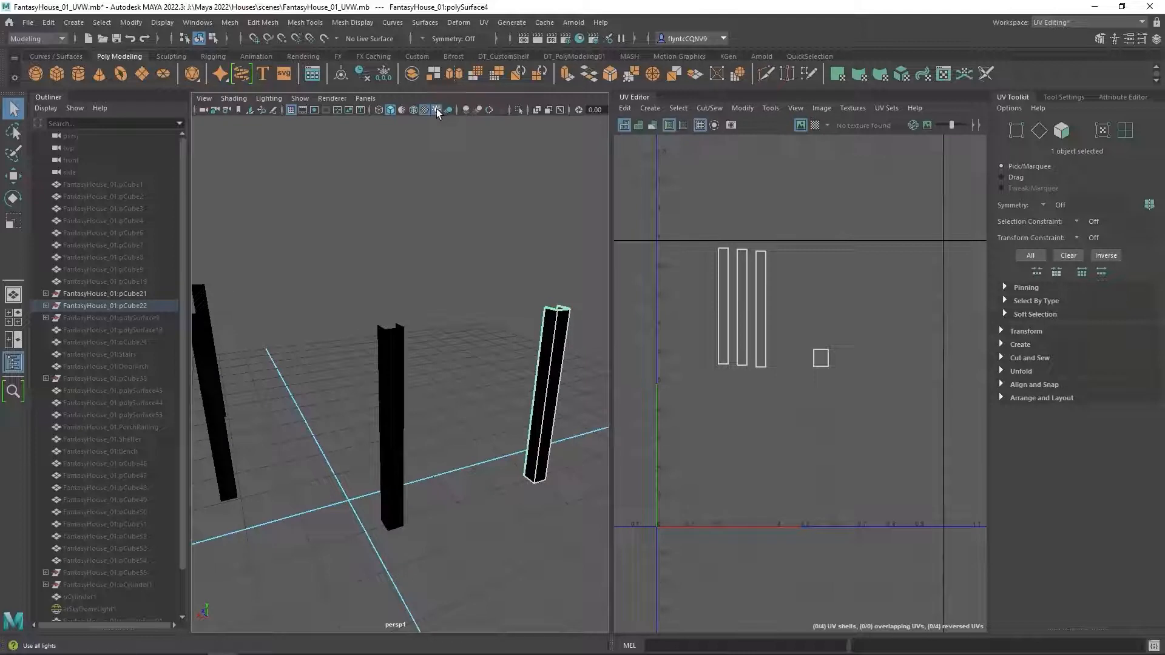
{"action": "left_click", "coordinate": [438, 110]}
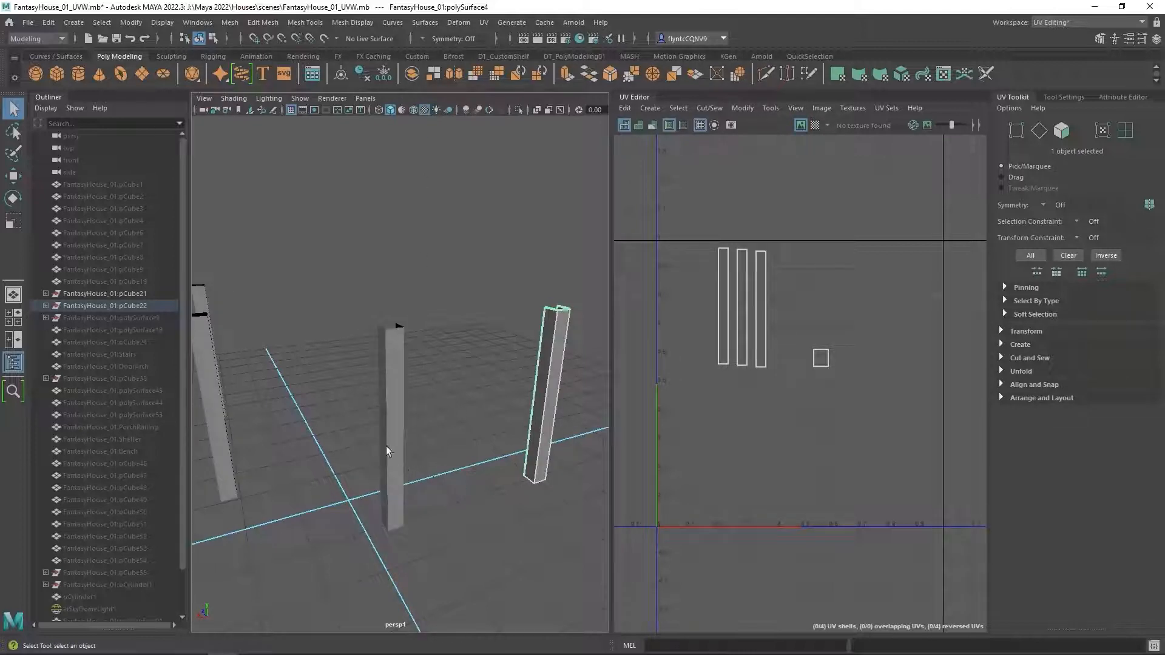
Examine the UV shell layout of each of the three timber posts in turn and compare their positions in UV space
{"action": "left_click_drag", "start_coordinate": [386, 446], "coordinate": [447, 412]}
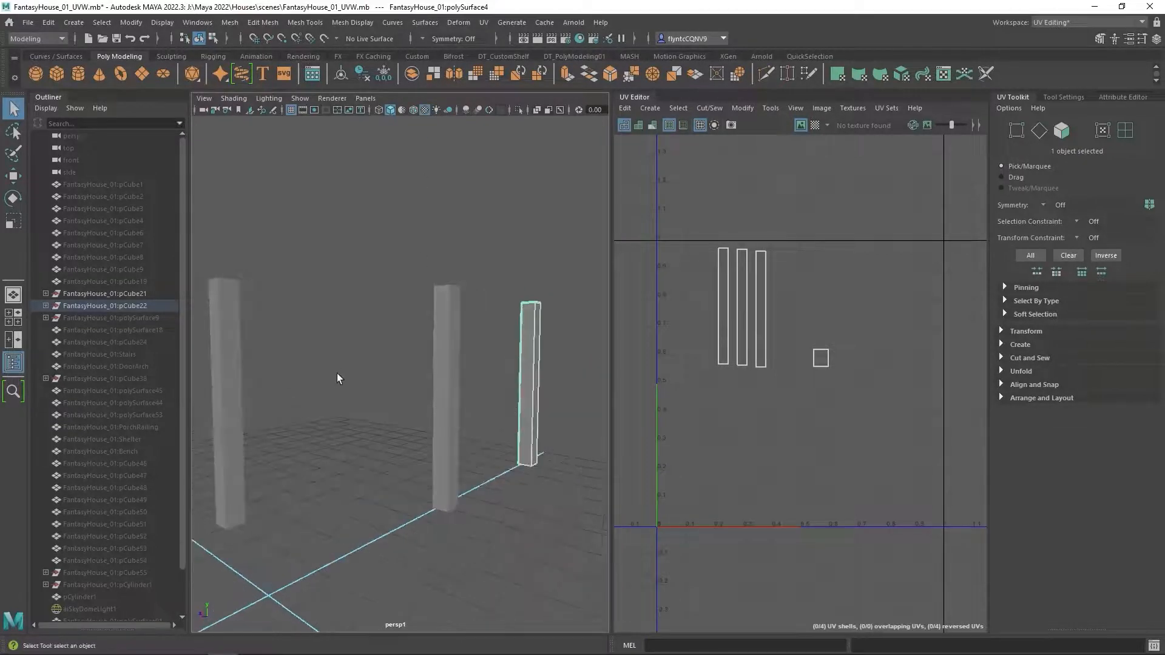
{"action": "left_click", "coordinate": [445, 350]}
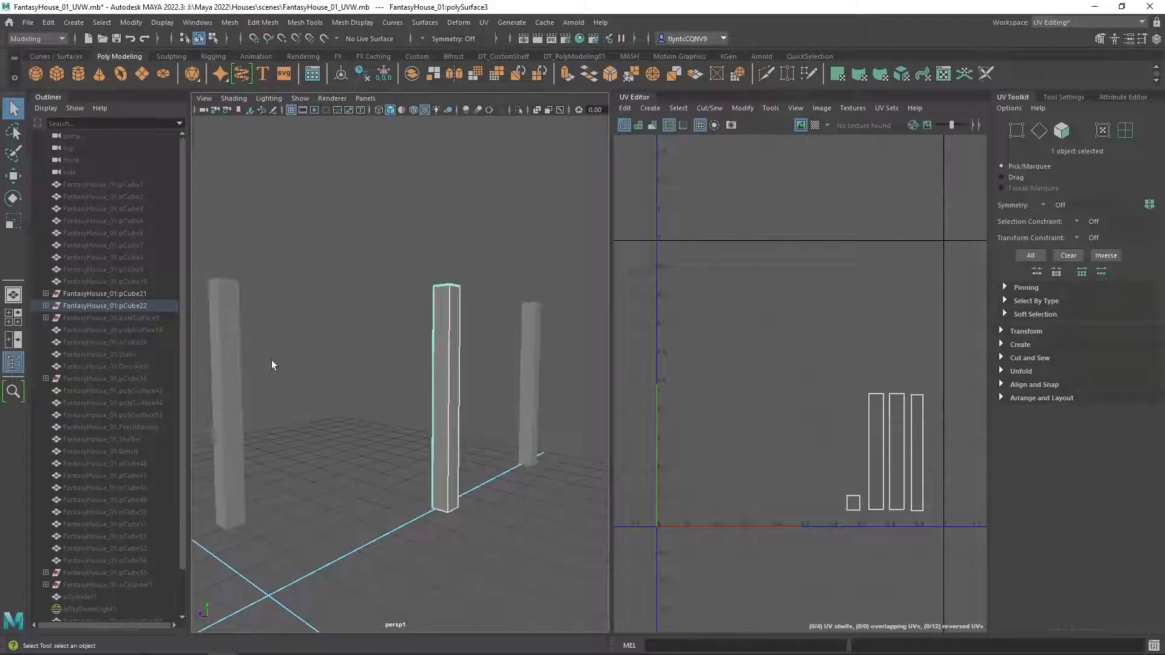
{"action": "left_click", "coordinate": [229, 364]}
{"action": "left_click", "coordinate": [533, 366]}
{"action": "left_click", "coordinate": [447, 379]}
{"action": "left_click", "coordinate": [230, 401]}
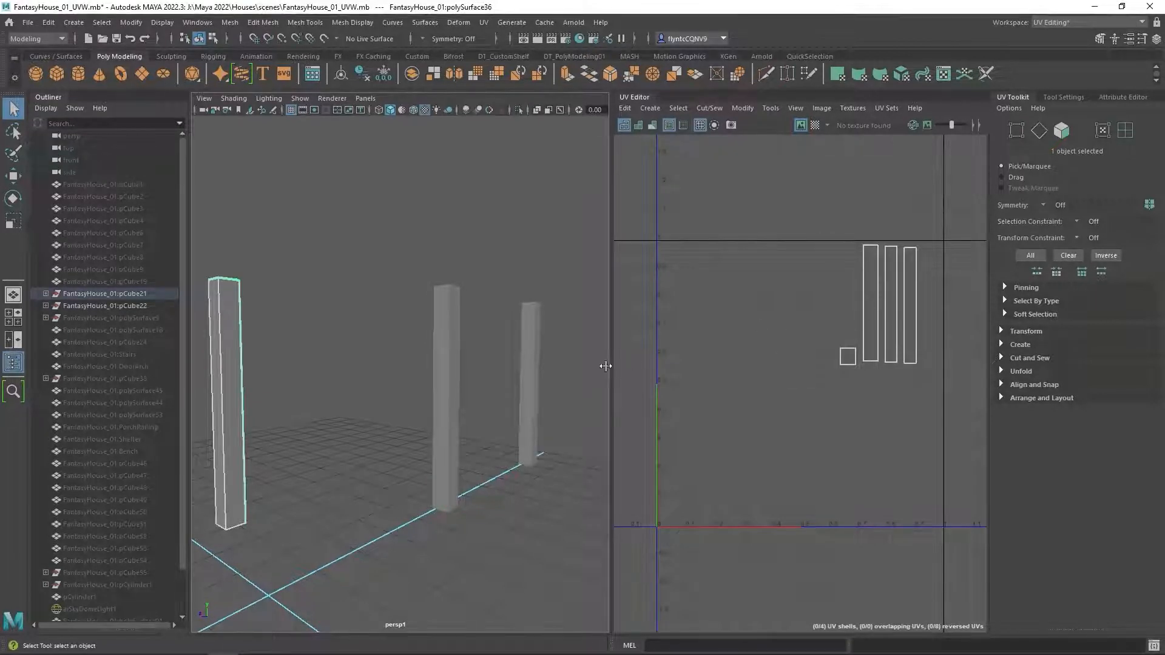
{"action": "left_click", "coordinate": [452, 382]}
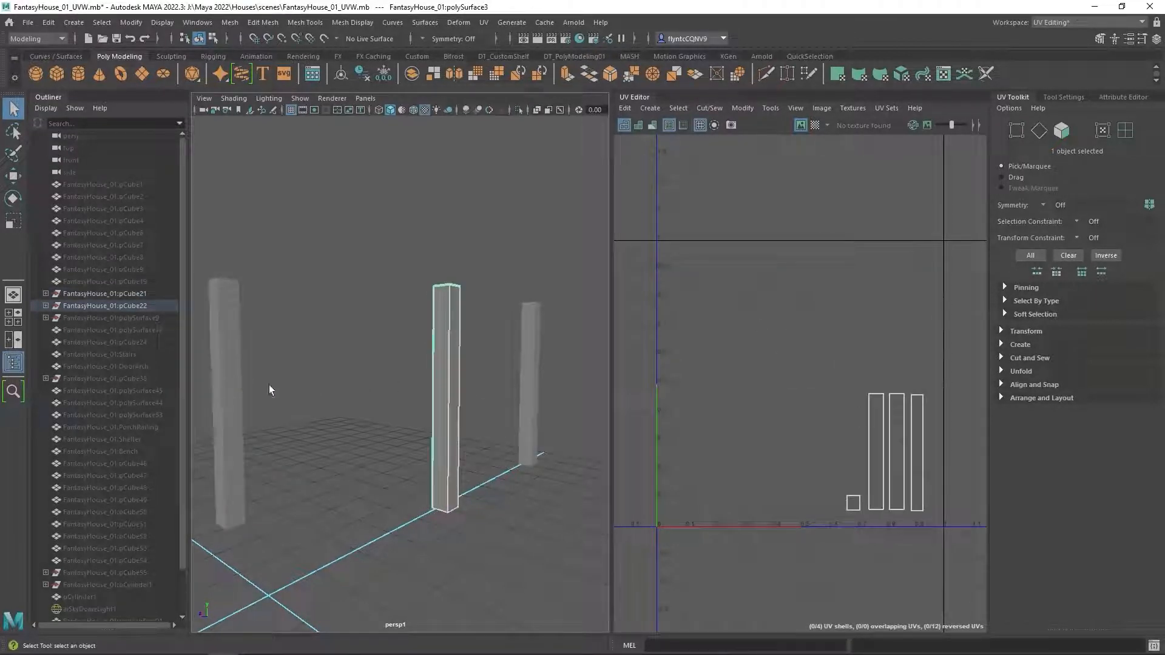
{"action": "left_click", "coordinate": [230, 384]}
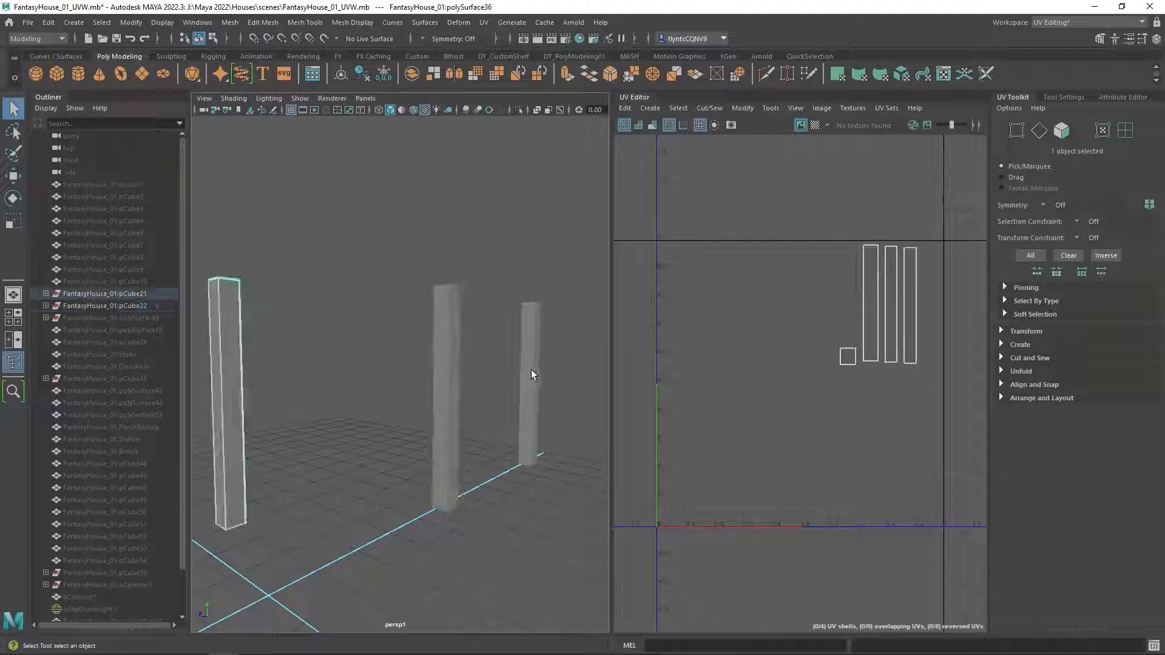
{"action": "left_click", "coordinate": [530, 370]}
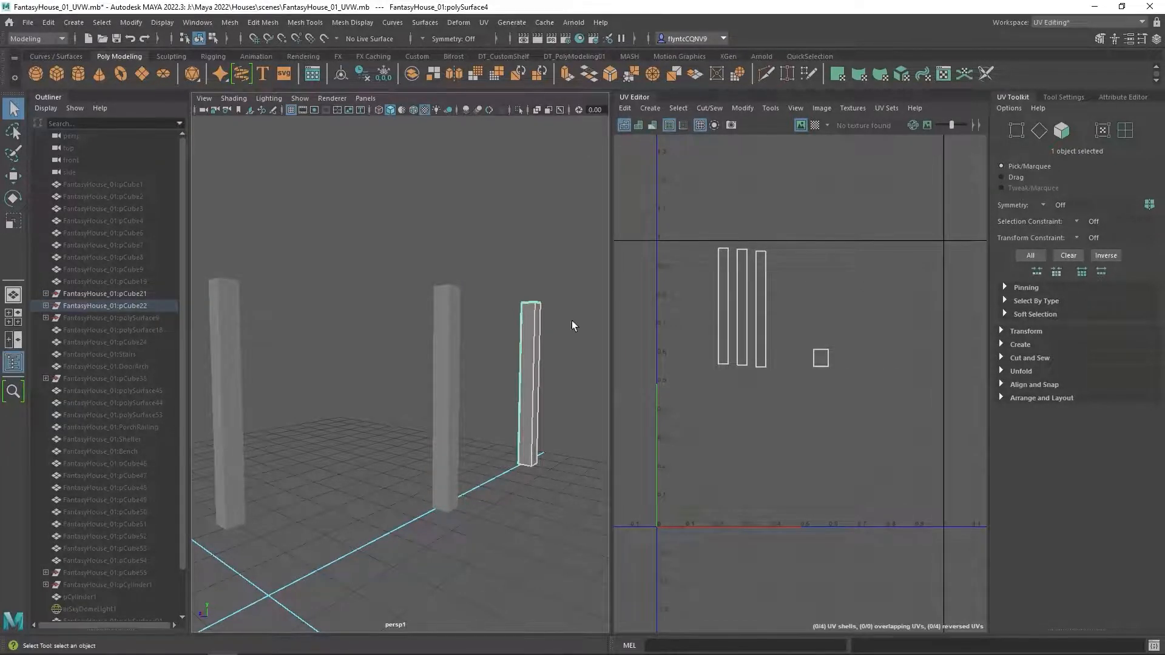
{"action": "left_click", "coordinate": [446, 373]}
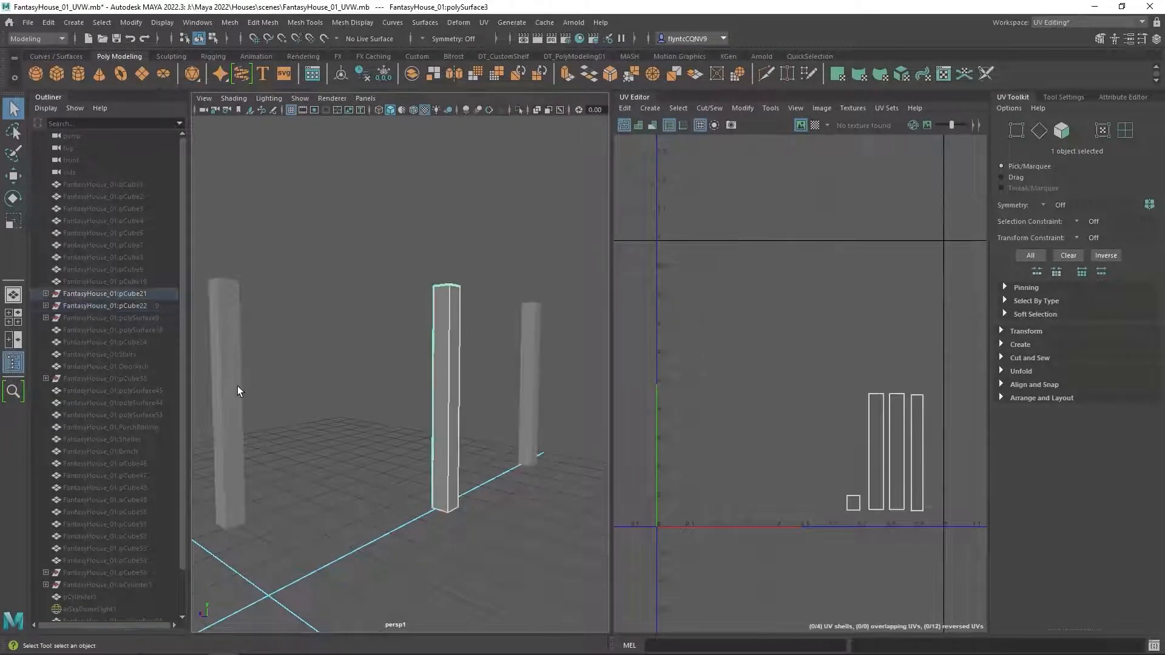
{"action": "left_click", "coordinate": [238, 386]}
{"action": "left_click", "coordinate": [534, 372]}
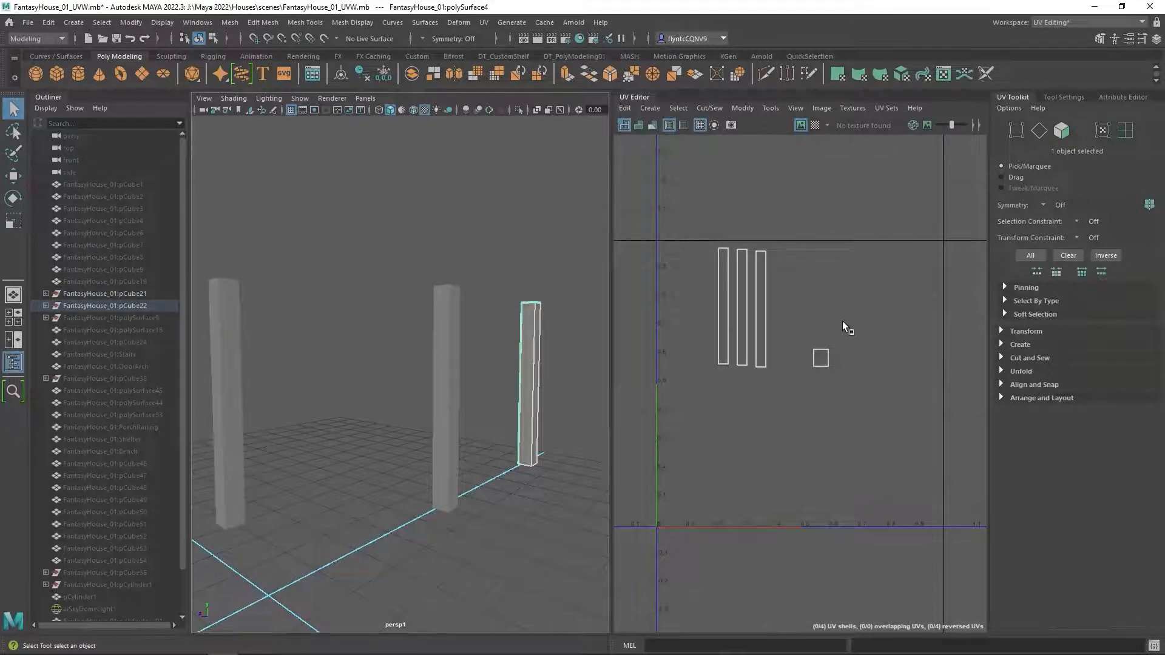
Switch to Photoshop and open the TimersUVW_01 image from the Houses sourceimages folder
{"action": "key", "text": "alt+Tab"}
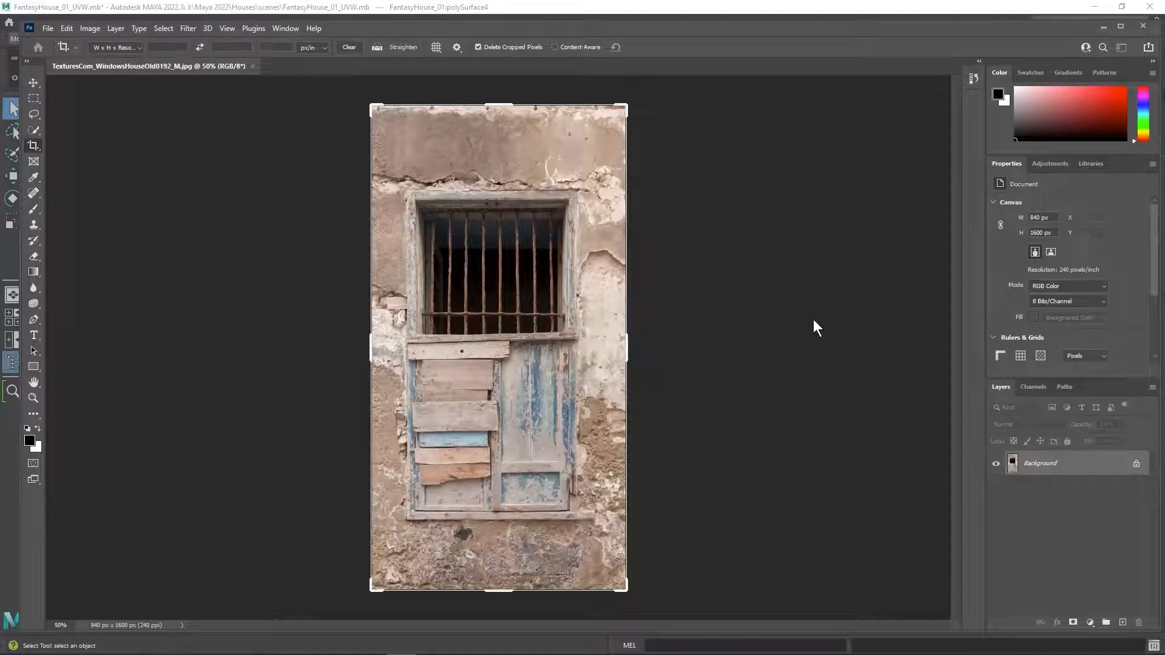
{"action": "left_click", "coordinate": [48, 28]}
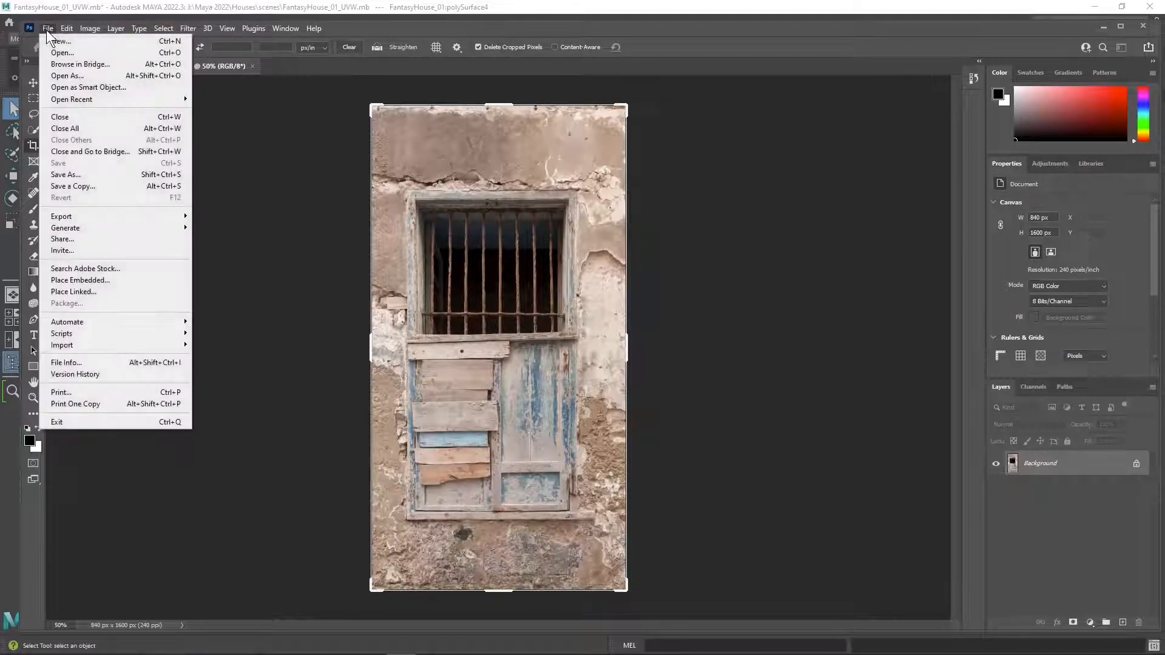
{"action": "left_click", "coordinate": [85, 54]}
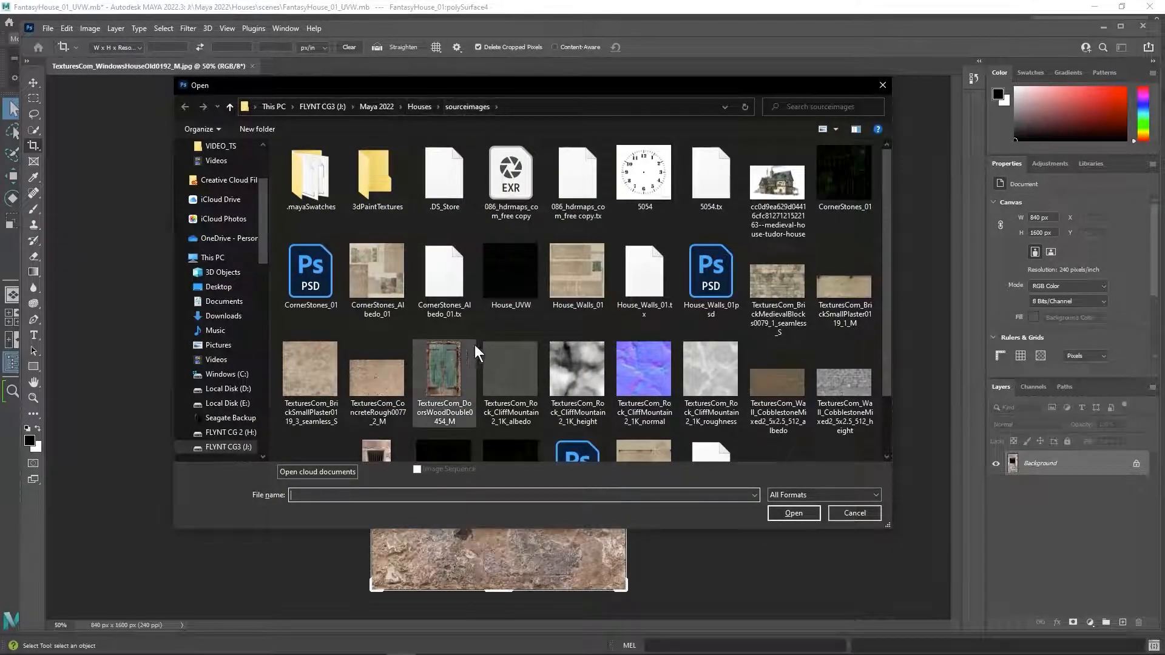
{"action": "scroll", "coordinate": [646, 351], "scroll_direction": "down", "scroll_amount": 1}
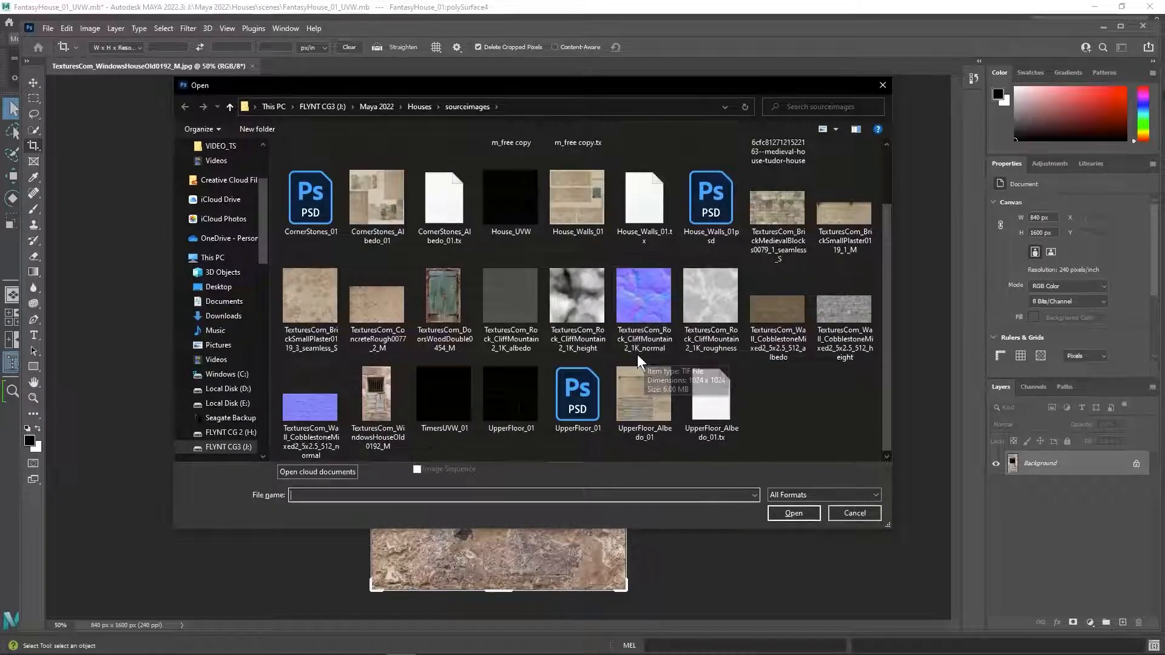
{"action": "left_click", "coordinate": [451, 389]}
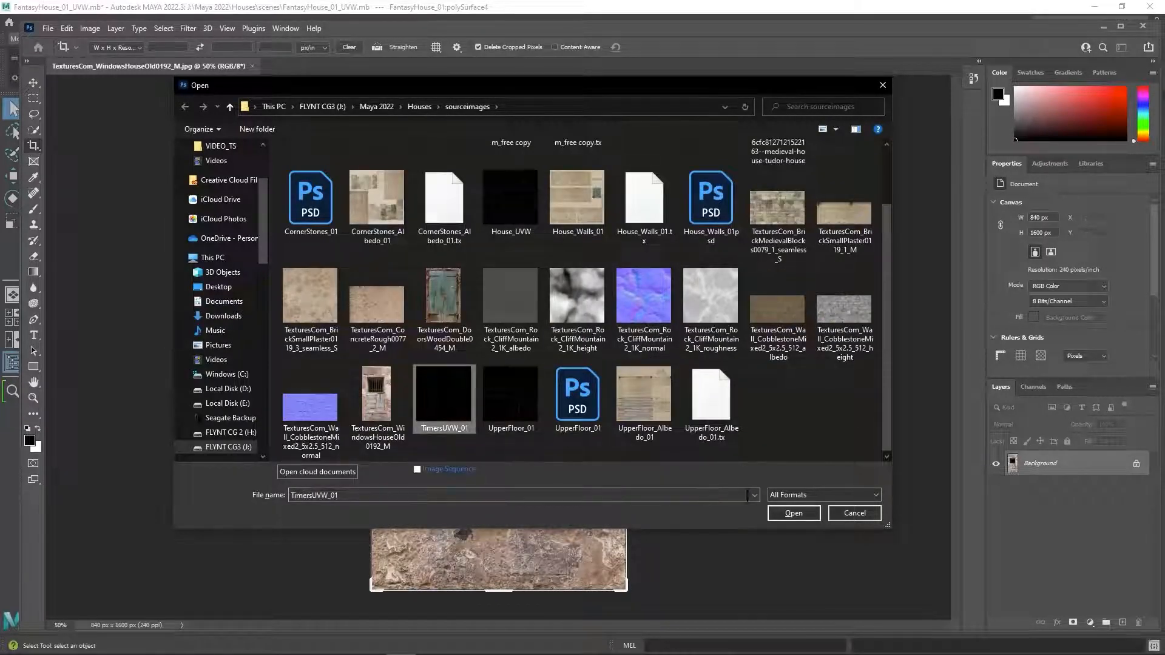
{"action": "left_click", "coordinate": [793, 513]}
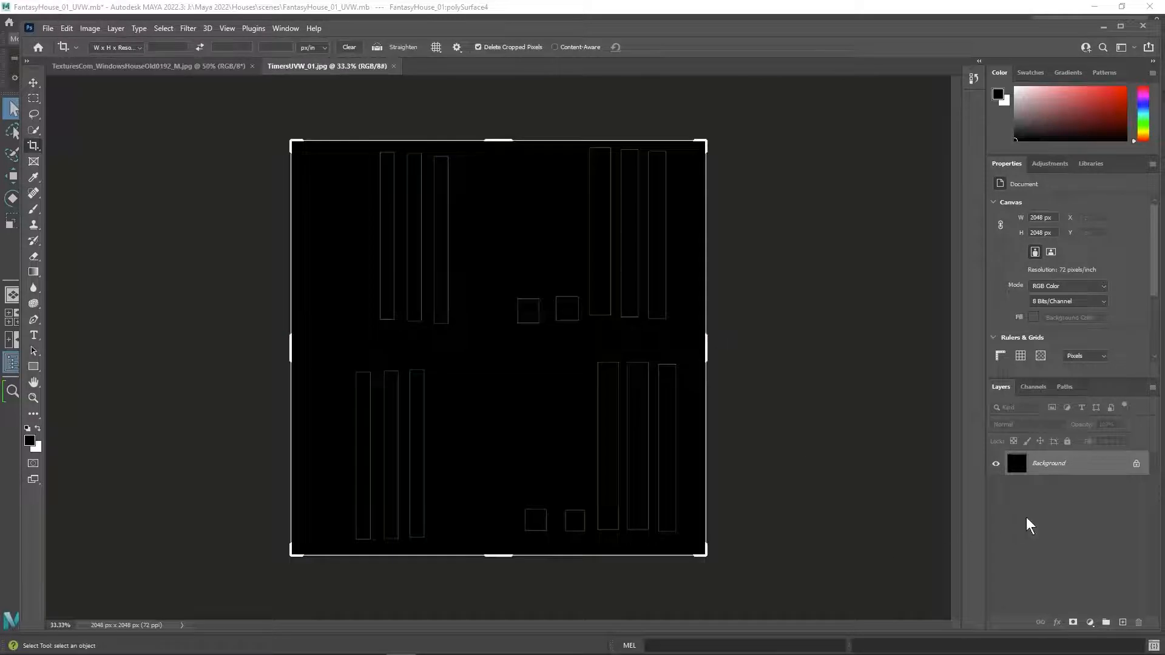
Duplicate the Background layer, and duplicate that copy again, keeping the suggested layer names
{"action": "right_click", "coordinate": [1046, 471]}
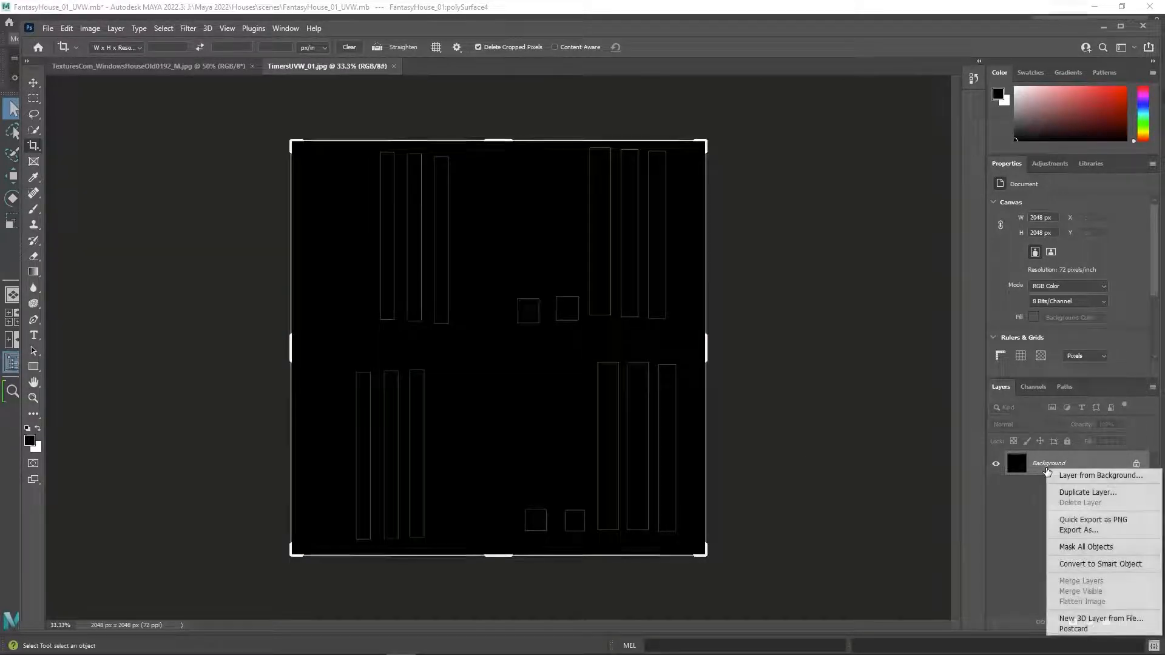
{"action": "left_click", "coordinate": [1089, 494]}
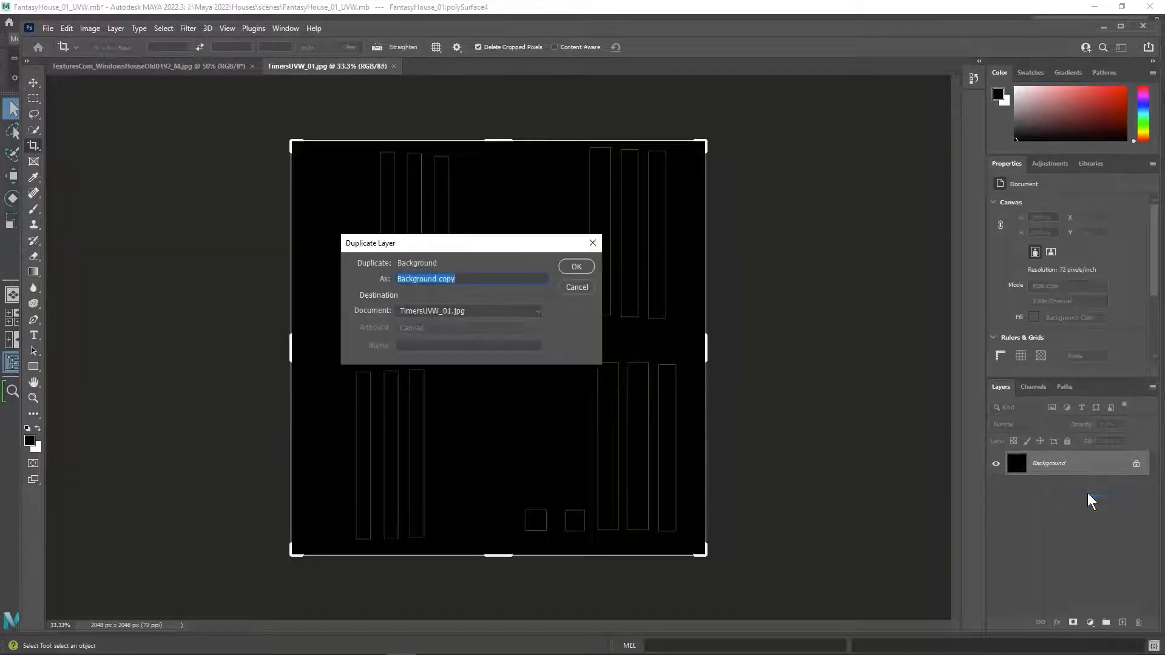
{"action": "left_click", "coordinate": [571, 267]}
{"action": "right_click", "coordinate": [1063, 462]}
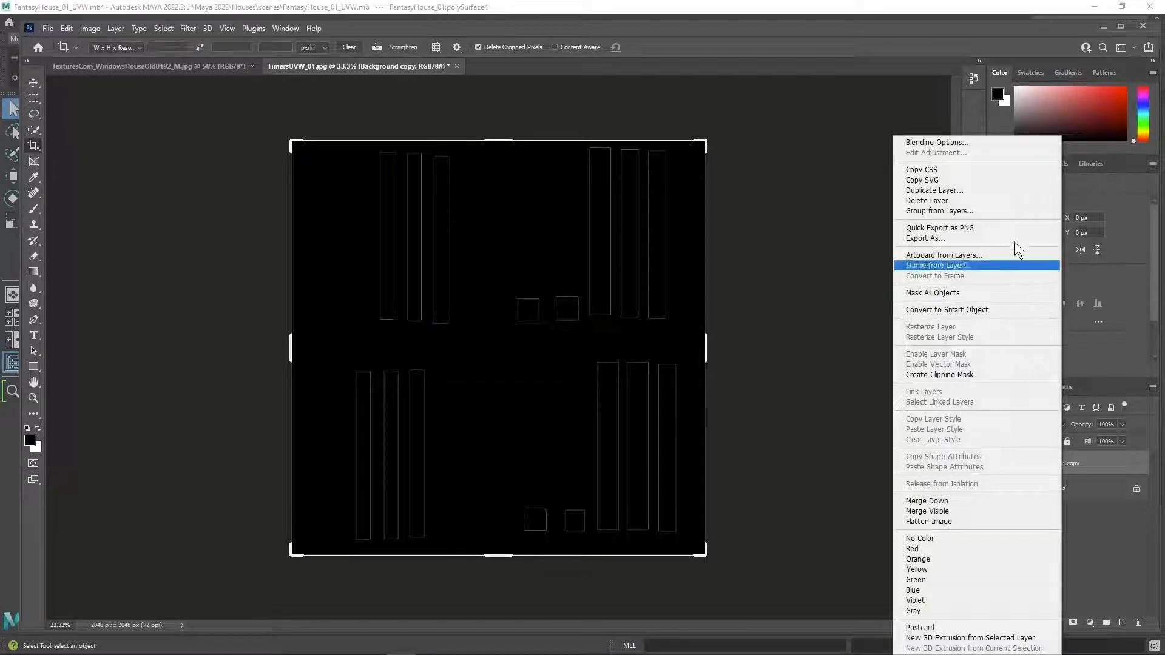
{"action": "left_click", "coordinate": [1003, 191]}
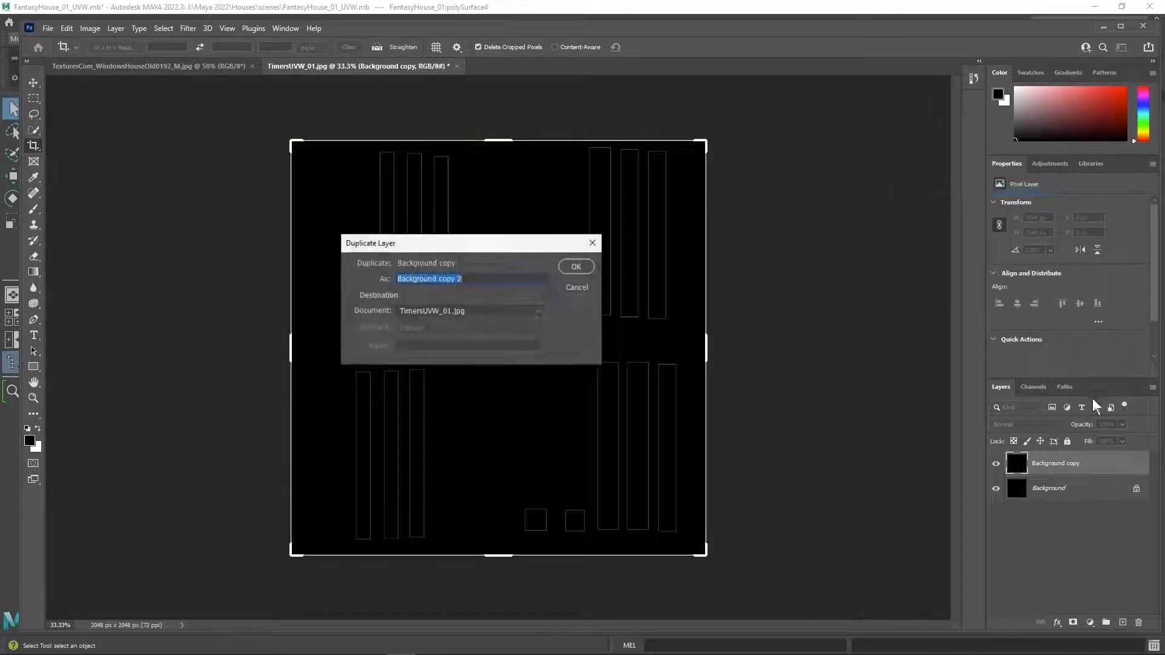
{"action": "left_click", "coordinate": [562, 269]}
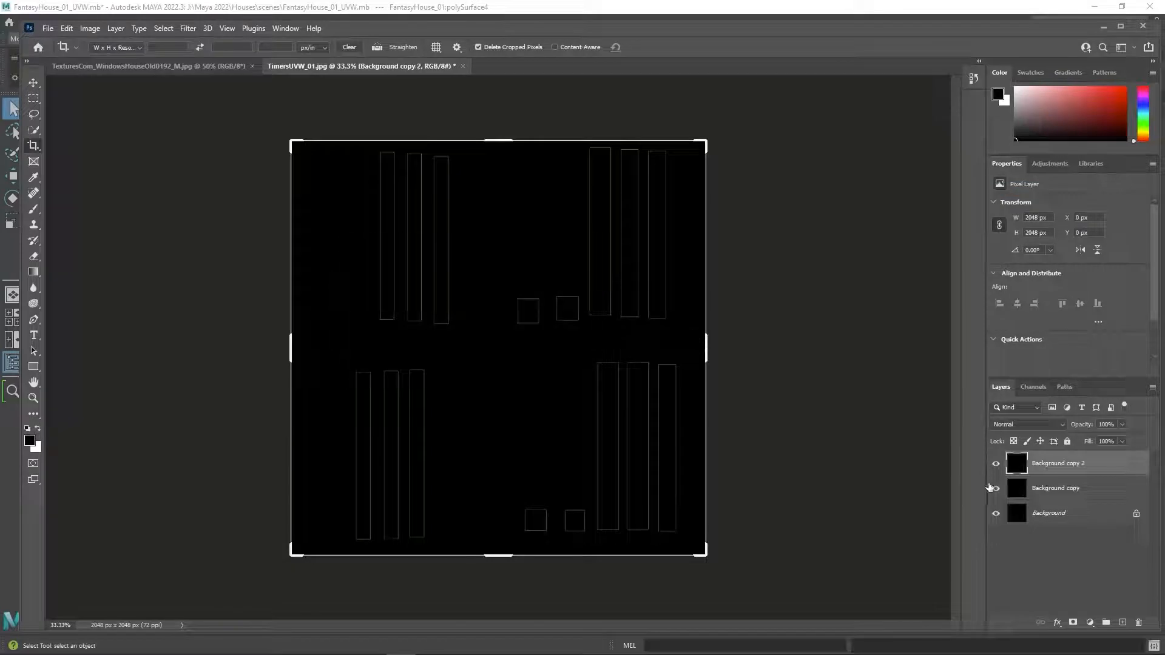
Set the blend mode of Background copy 2 and Background copy to Screen, and hide and select the original Background layer
{"action": "left_click", "coordinate": [1062, 424]}
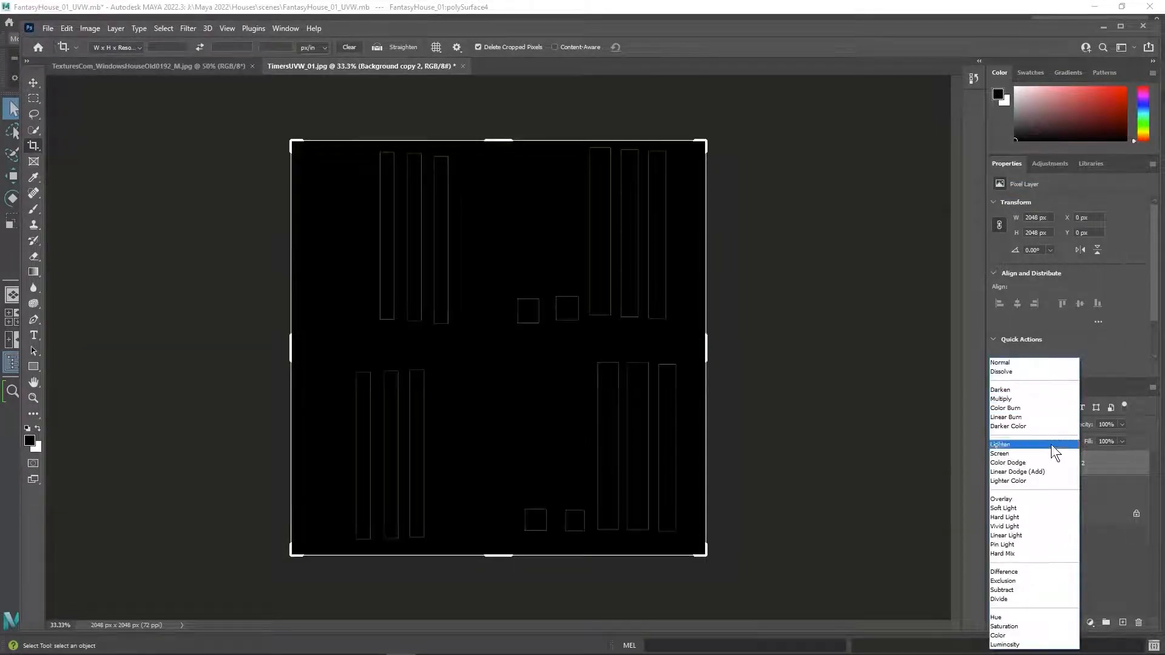
{"action": "left_click", "coordinate": [1052, 454]}
{"action": "left_click", "coordinate": [1055, 488]}
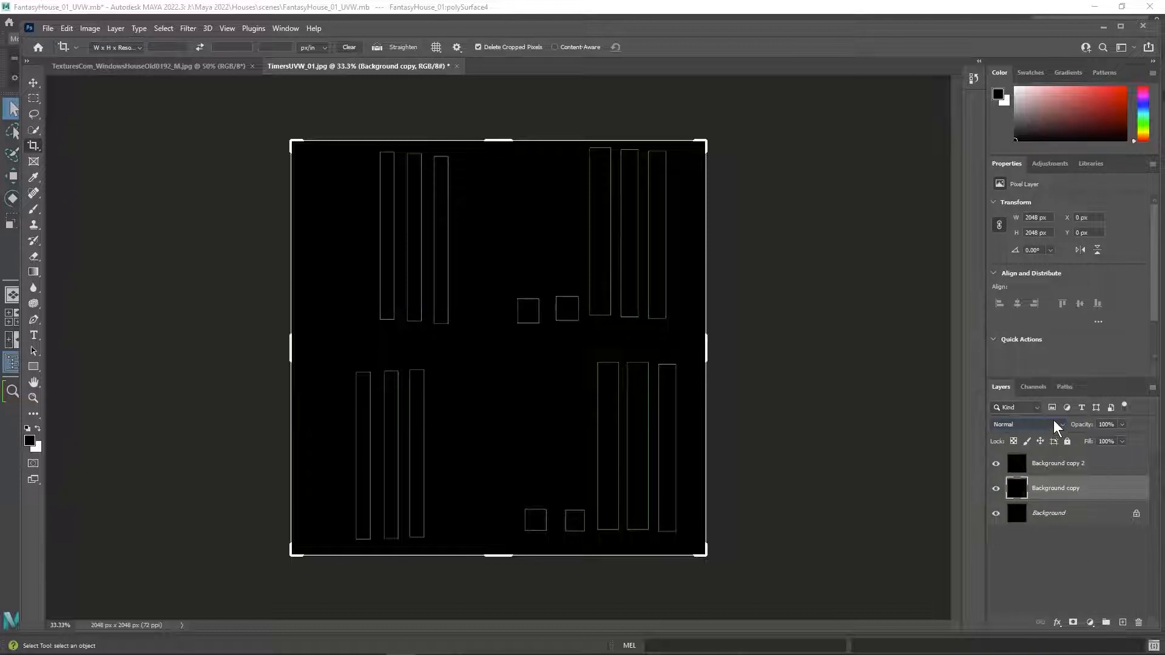
{"action": "left_click", "coordinate": [1054, 424]}
{"action": "left_click", "coordinate": [1047, 454]}
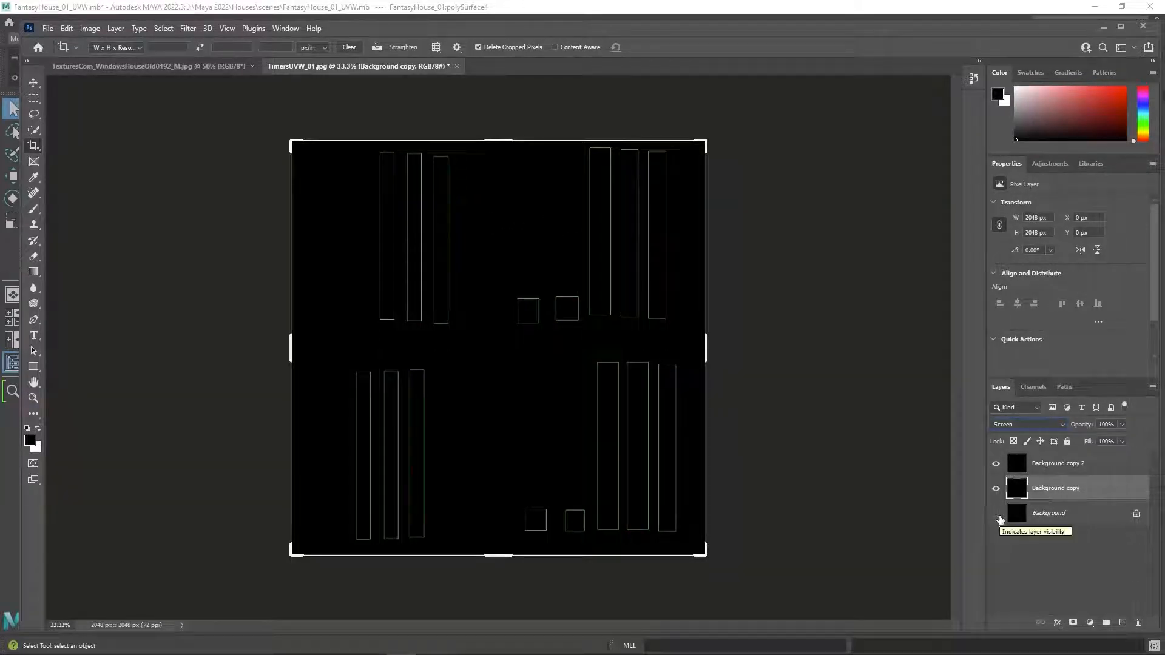
{"action": "left_click", "coordinate": [1080, 514]}
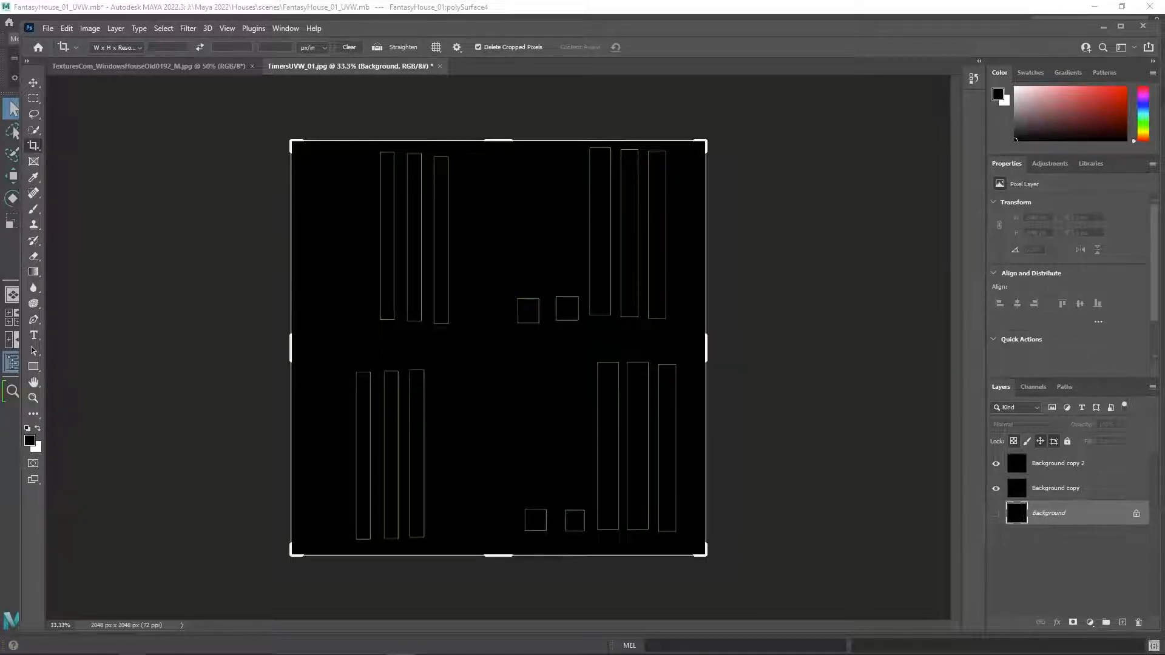
Switch to Chrome and start saving the previewed Dry Old Wood Texture image from the "old wood texture" results
{"action": "left_click_drag", "start_coordinate": [0, 206], "coordinate": [798, 56]}
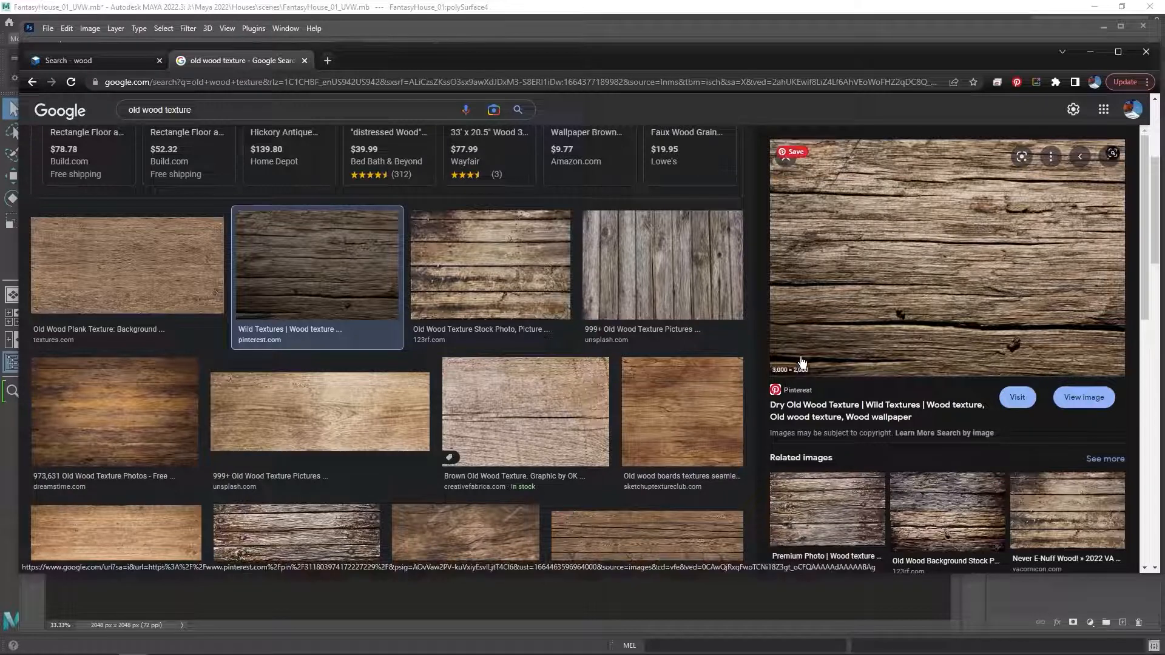
{"action": "right_click", "coordinate": [883, 240]}
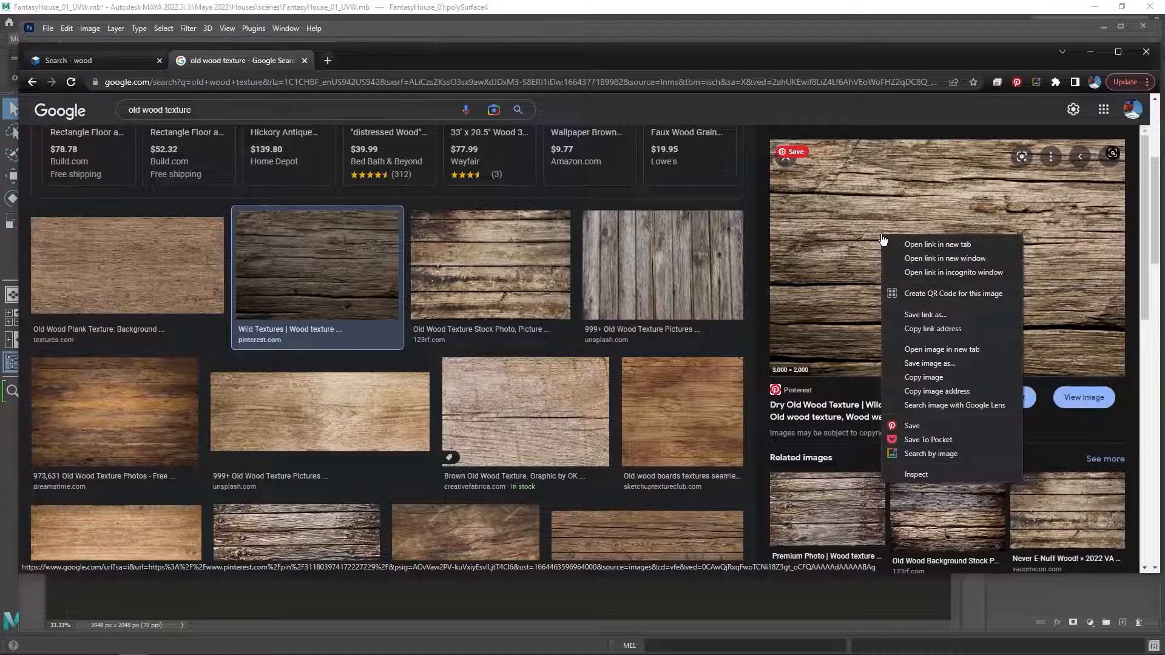
{"action": "left_click", "coordinate": [955, 364]}
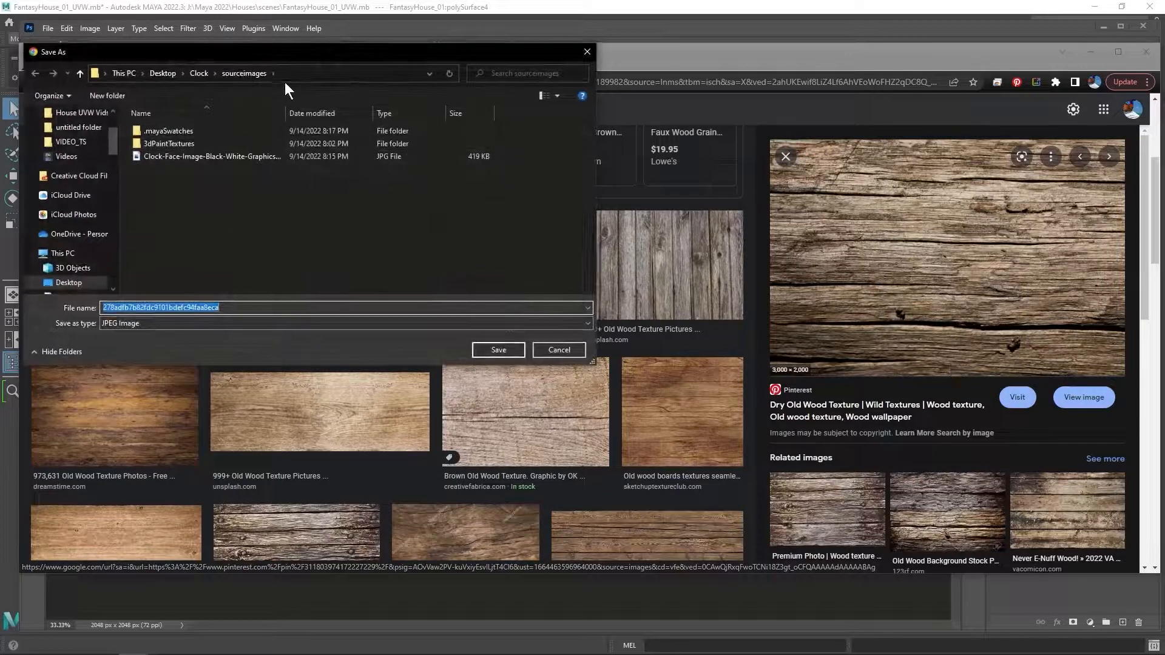
Choose the Wood folder inside the Textures folder on the J: drive as the save location
{"action": "scroll", "coordinate": [98, 232], "scroll_direction": "down", "scroll_amount": 5}
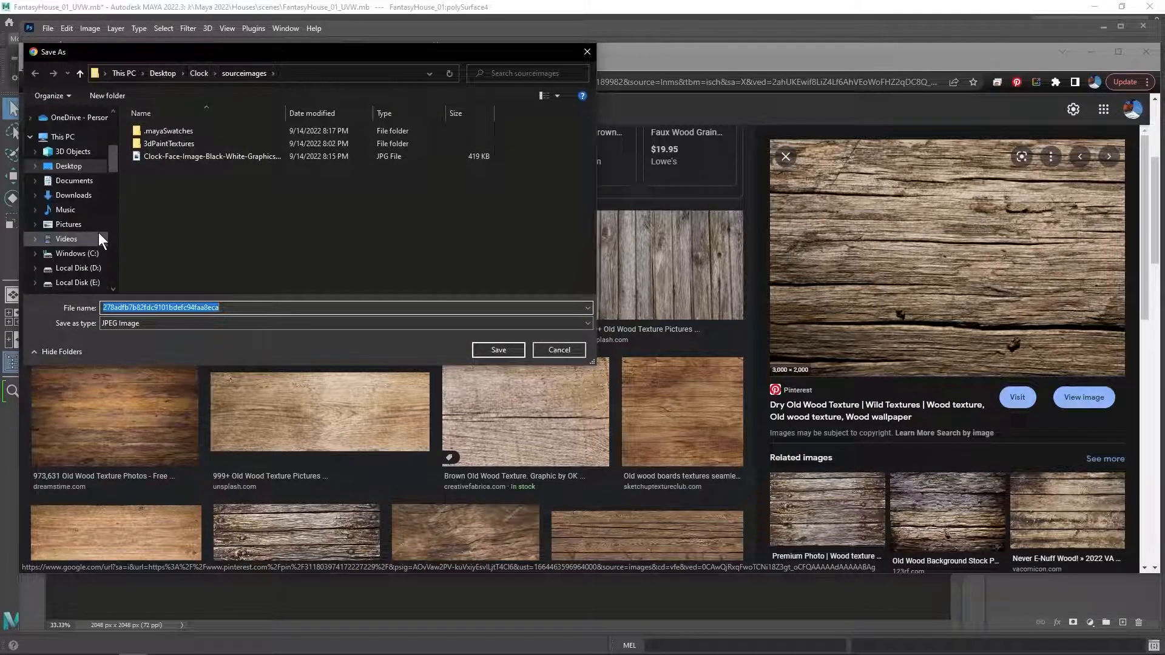
{"action": "scroll", "coordinate": [94, 257], "scroll_direction": "down", "scroll_amount": 2}
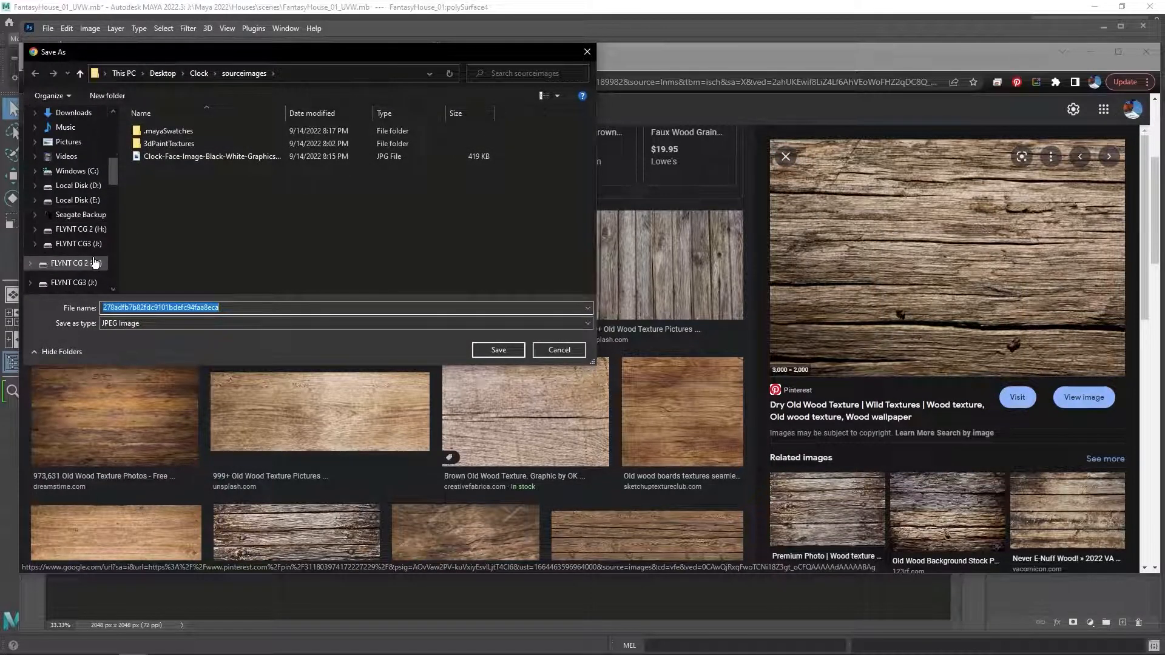
{"action": "left_click", "coordinate": [80, 246]}
{"action": "scroll", "coordinate": [242, 135], "scroll_direction": "down", "scroll_amount": 3}
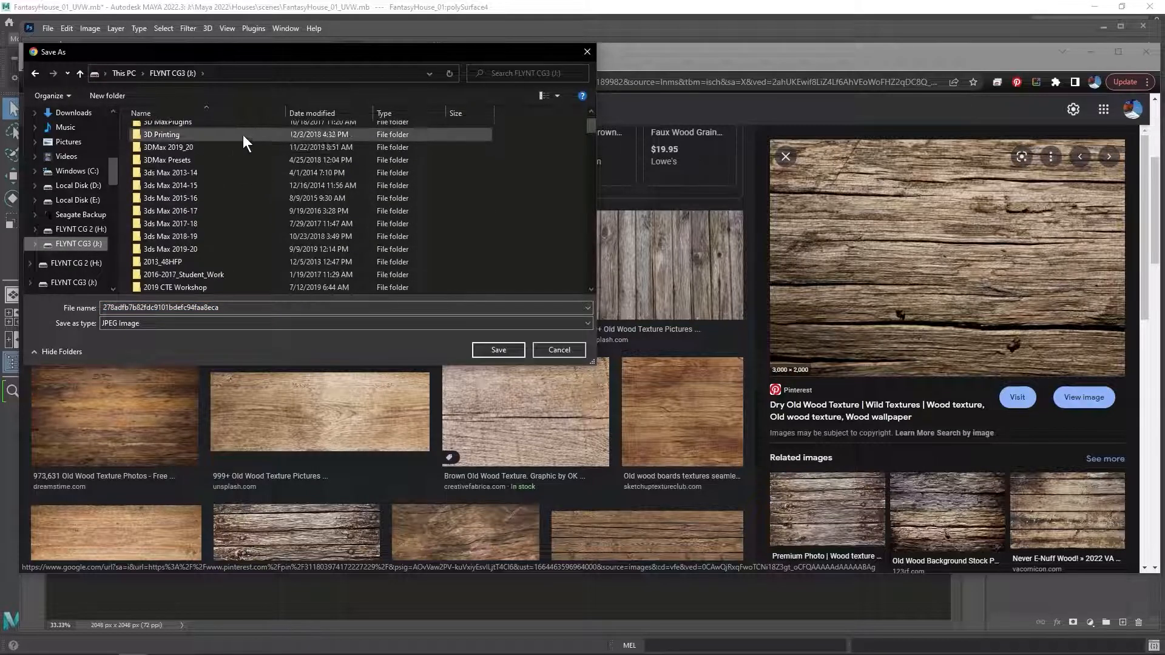
{"action": "scroll", "coordinate": [239, 201], "scroll_direction": "down", "scroll_amount": 15}
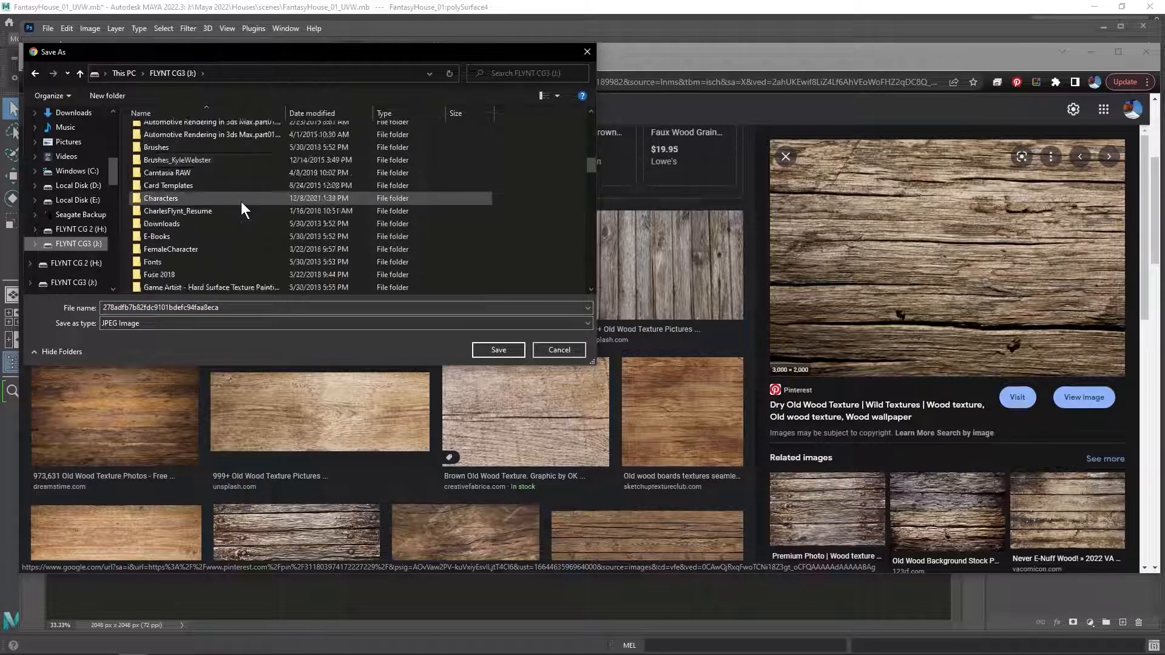
{"action": "scroll", "coordinate": [252, 197], "scroll_direction": "down", "scroll_amount": 15}
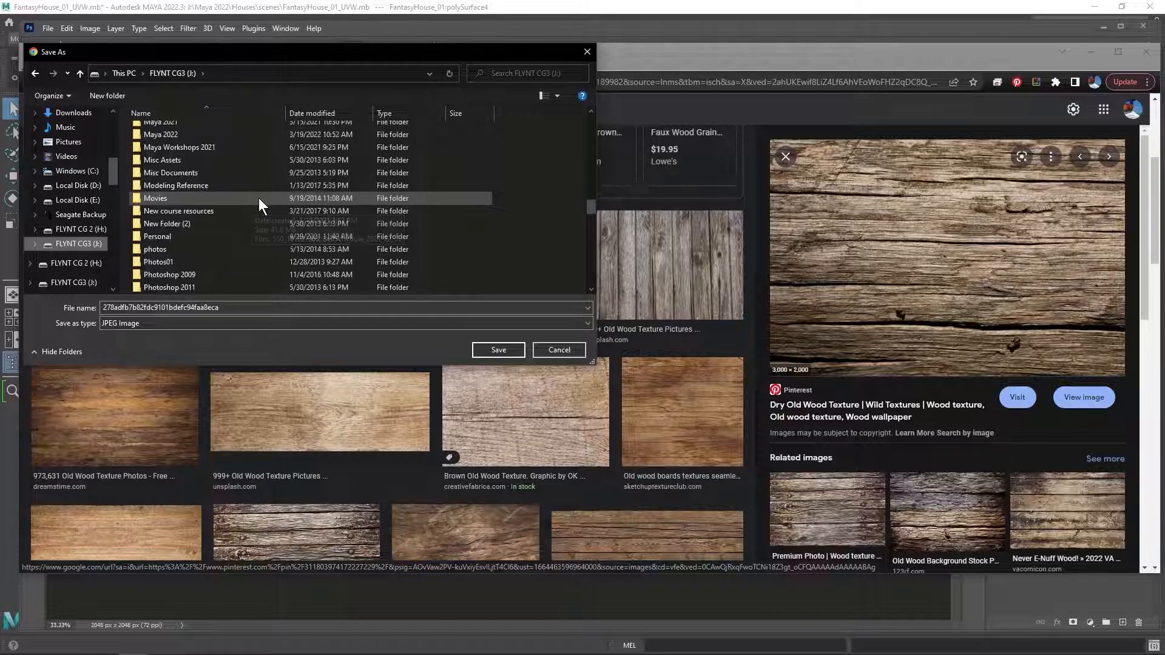
{"action": "scroll", "coordinate": [257, 203], "scroll_direction": "down", "scroll_amount": 10}
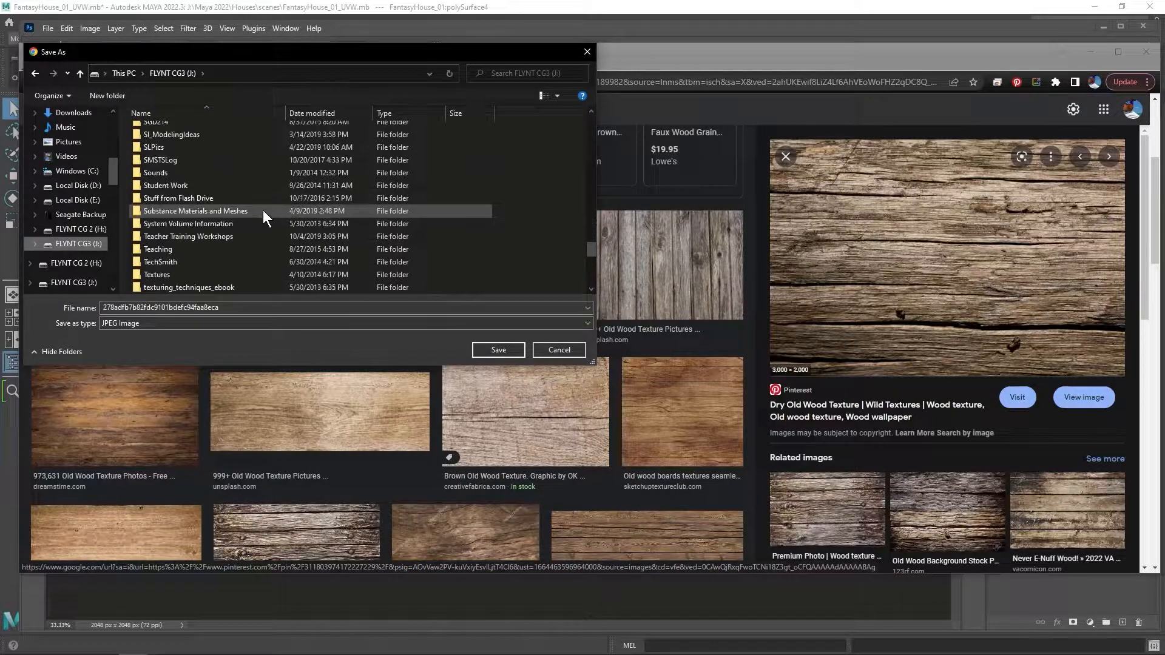
{"action": "double_click", "coordinate": [245, 199]}
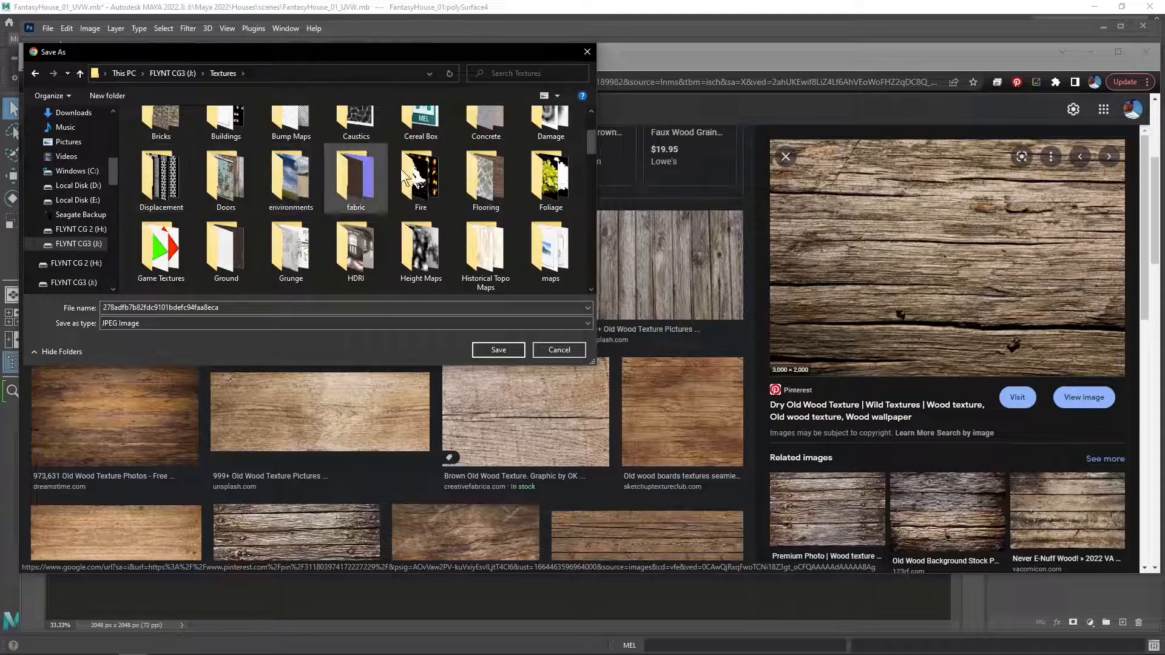
{"action": "scroll", "coordinate": [364, 178], "scroll_direction": "down", "scroll_amount": 5}
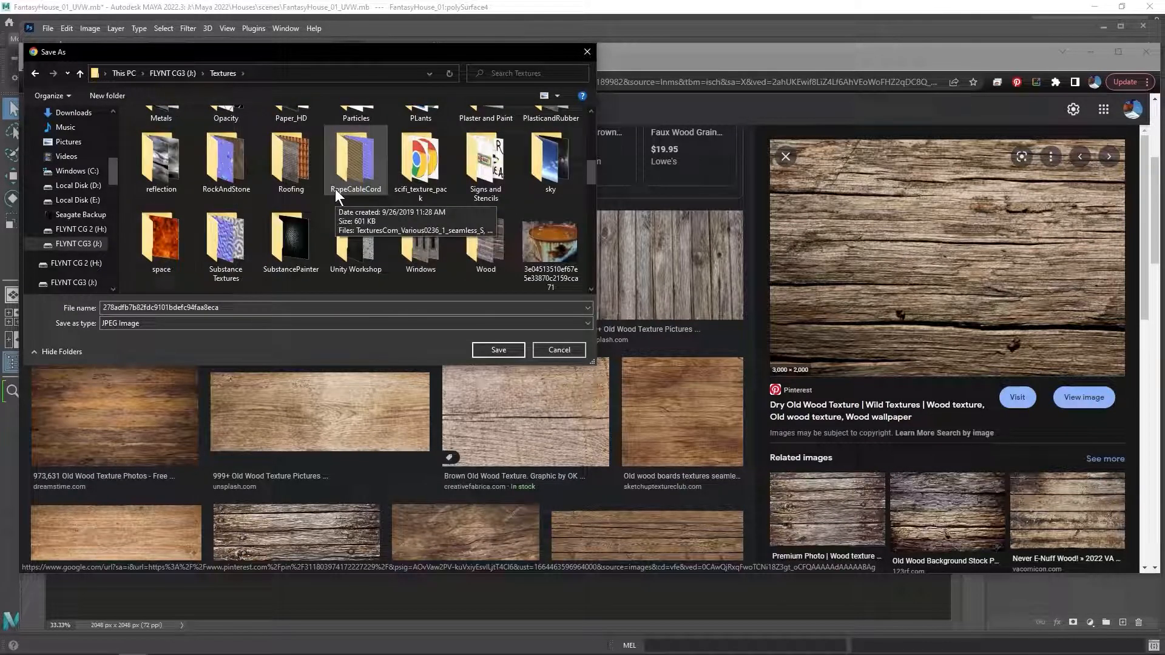
{"action": "double_click", "coordinate": [479, 249]}
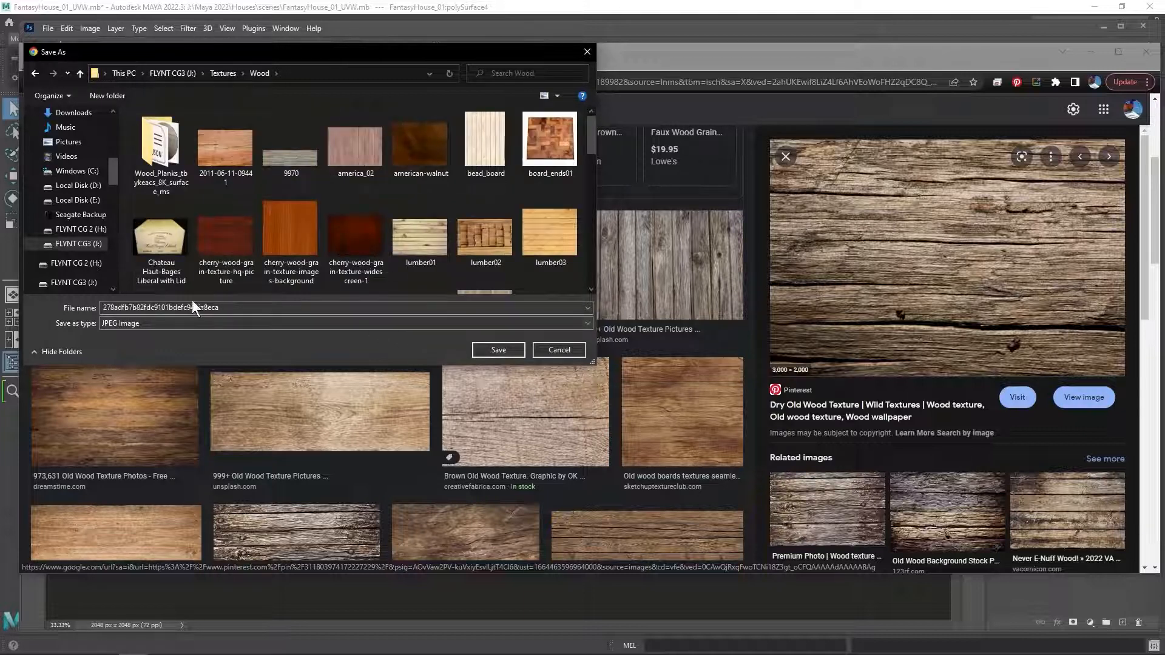
Name the wood image oldWood_05 and save it as a JPEG
{"action": "left_click_drag", "start_coordinate": [230, 305], "coordinate": [58, 302]}
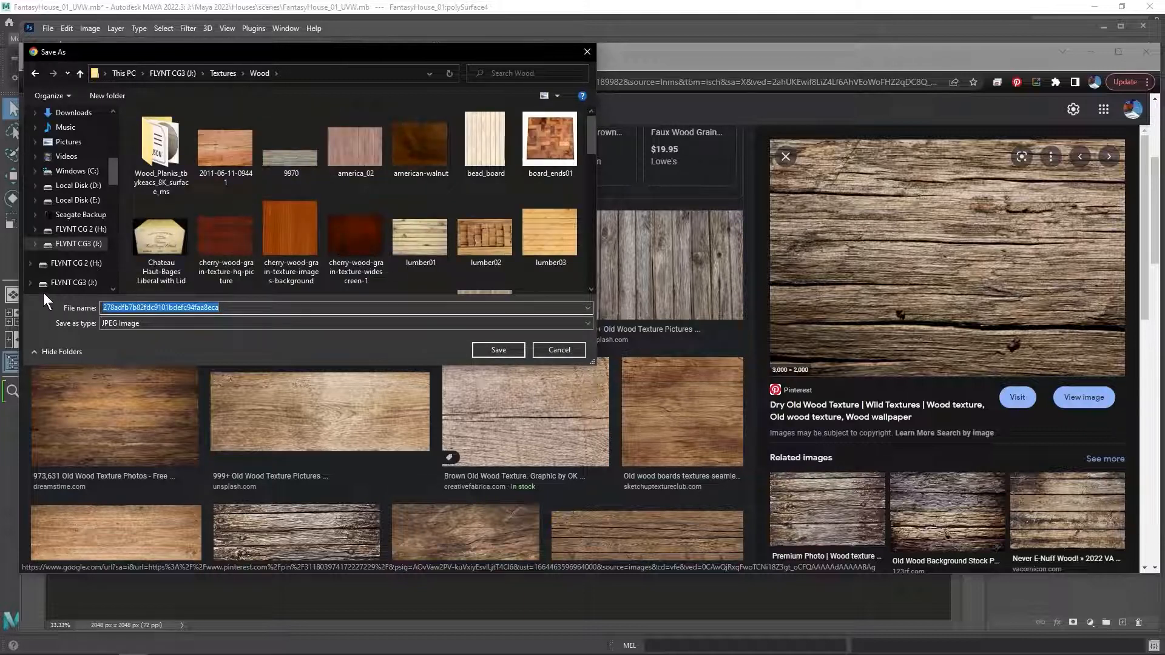
{"action": "type", "text": "old"}
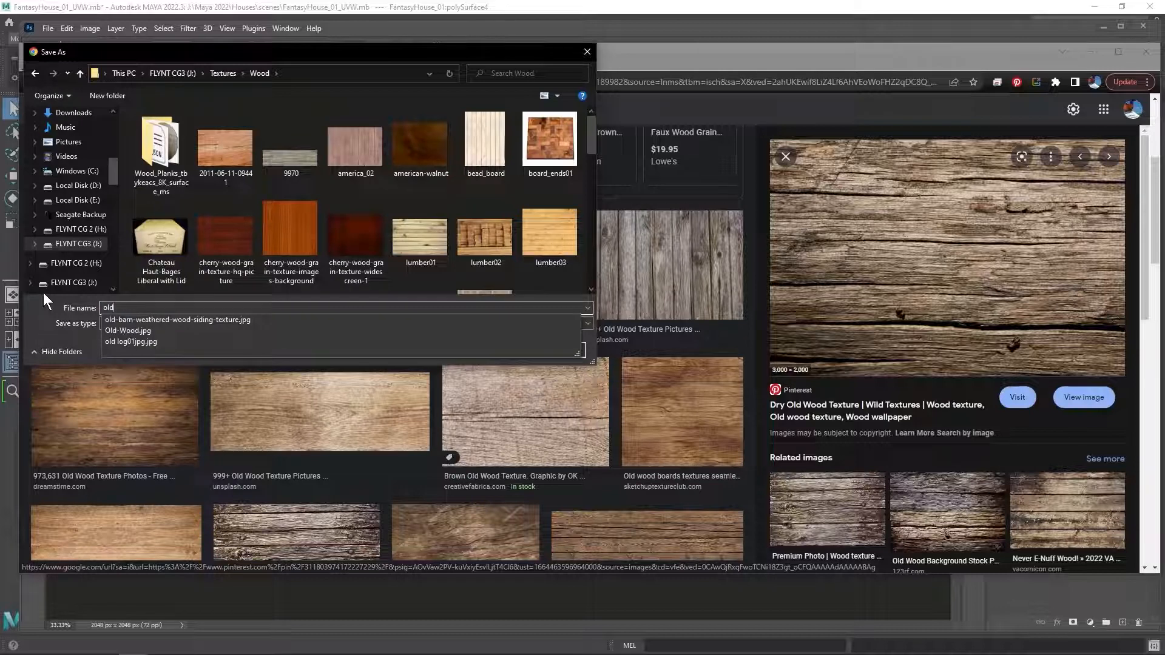
{"action": "type", "text": "Wood_"}
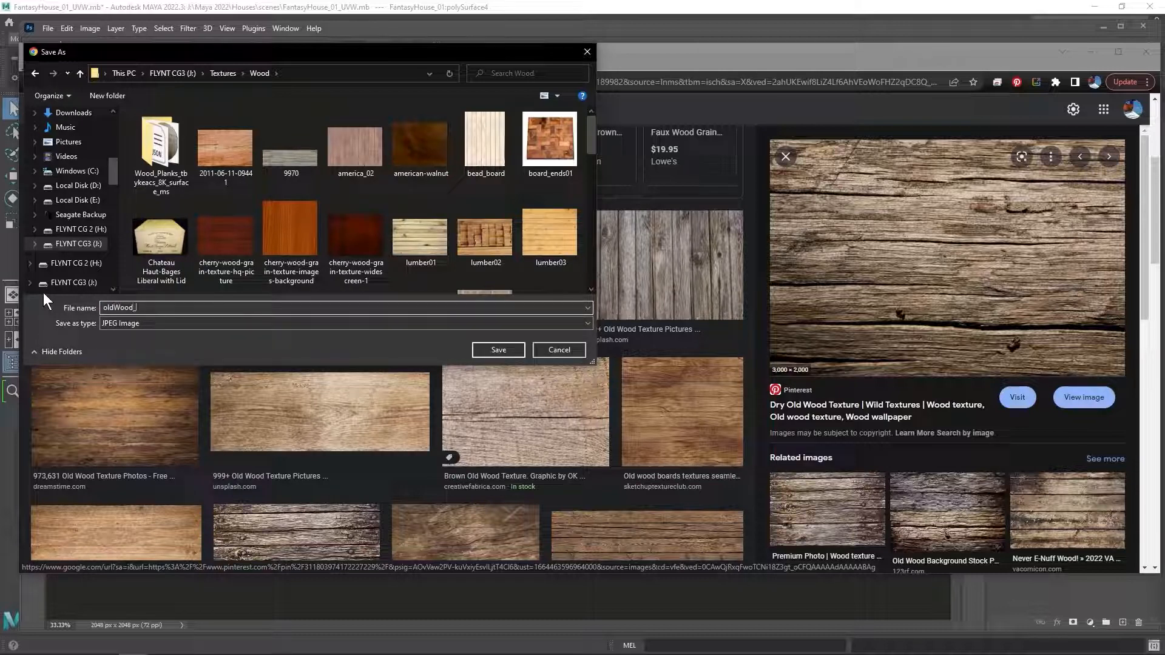
{"action": "type", "text": "01"}
{"action": "left_click", "coordinate": [506, 350]}
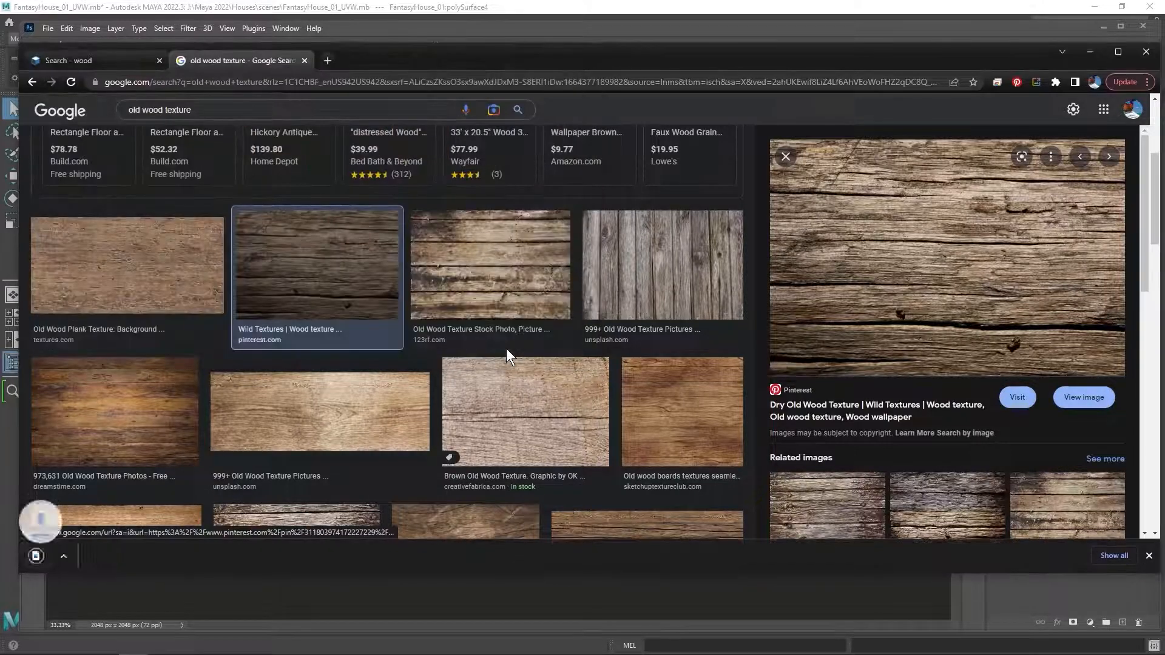
Browse the textures.com results for the keyword wood, looking for textures suitable for old timber
{"action": "key", "text": "ctrl+Tab"}
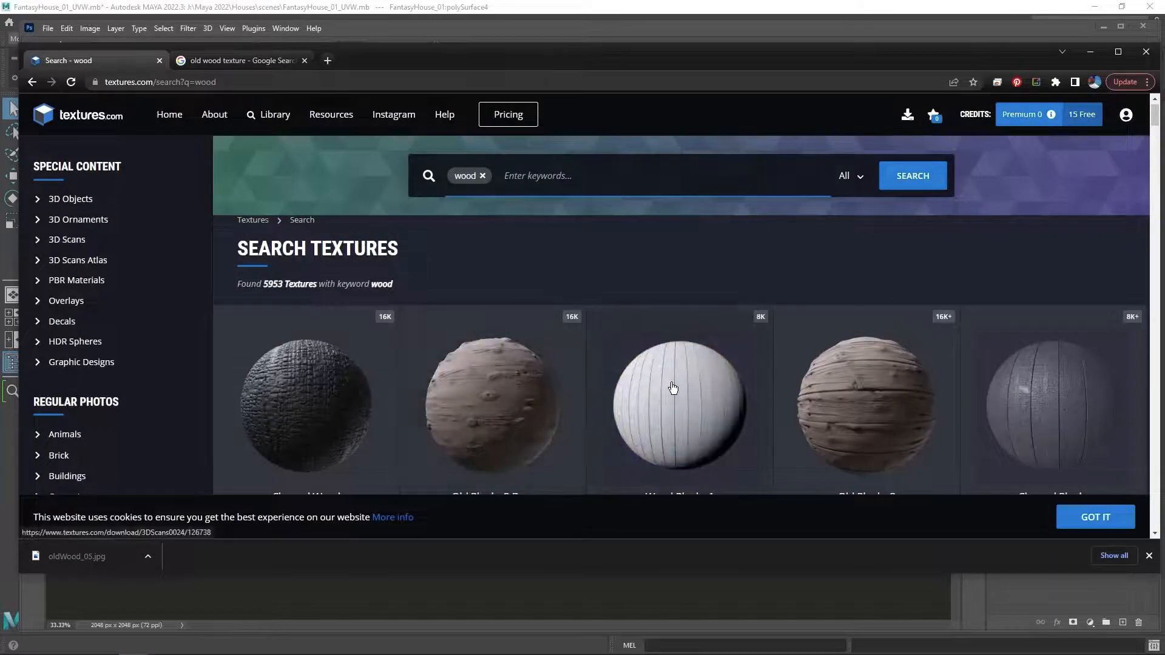
{"action": "scroll", "coordinate": [673, 388], "scroll_direction": "down", "scroll_amount": 1}
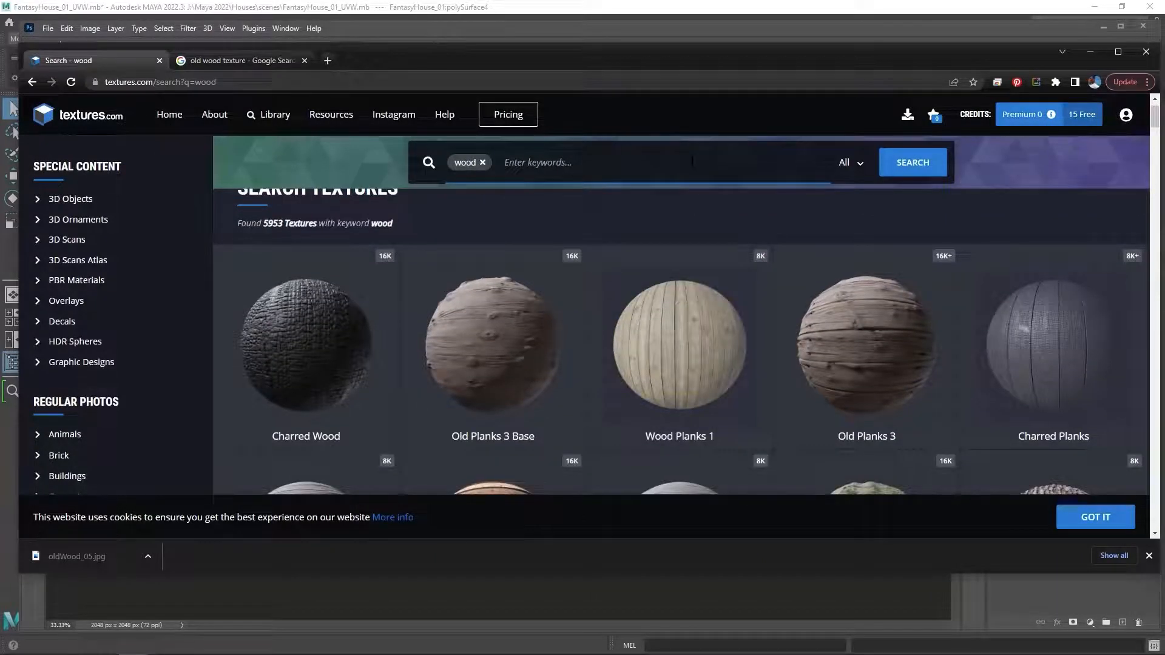
{"action": "scroll", "coordinate": [540, 312], "scroll_direction": "down", "scroll_amount": 5}
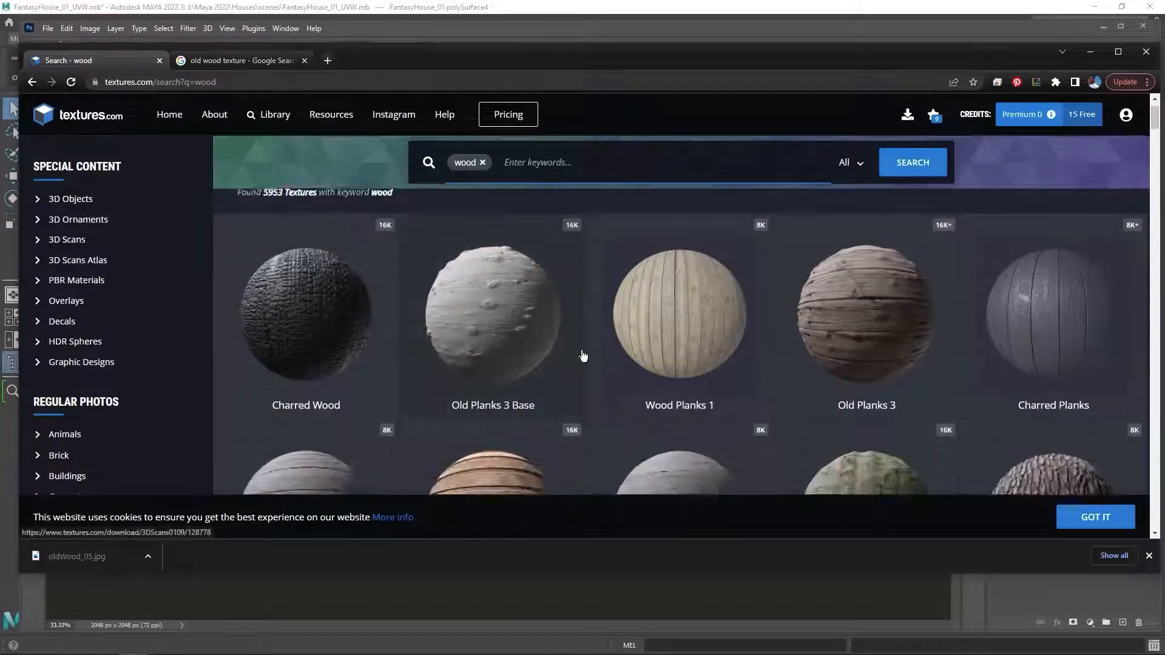
{"action": "scroll", "coordinate": [591, 355], "scroll_direction": "down", "scroll_amount": 9}
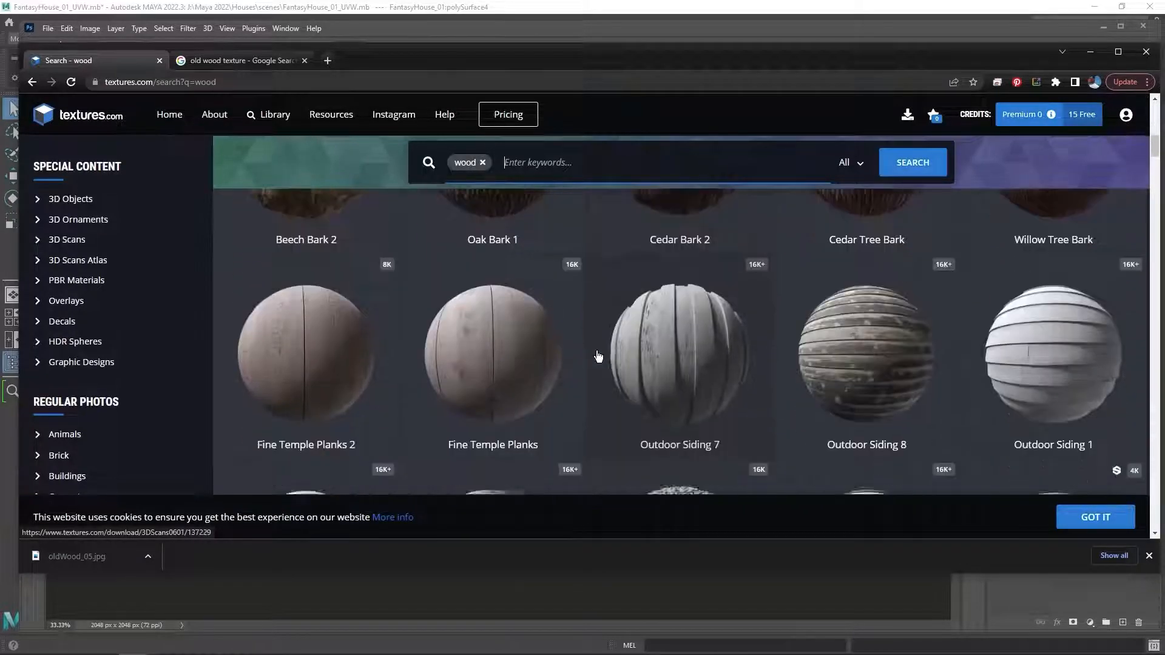
{"action": "scroll", "coordinate": [639, 385], "scroll_direction": "down", "scroll_amount": 10}
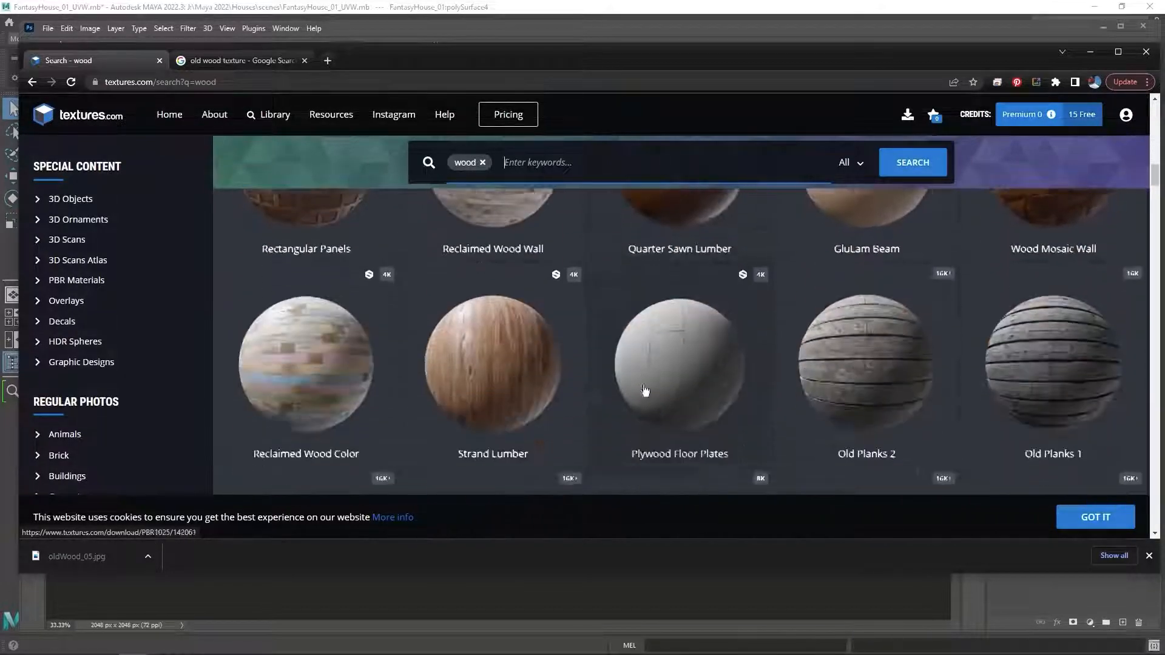
{"action": "scroll", "coordinate": [651, 396], "scroll_direction": "down", "scroll_amount": 2}
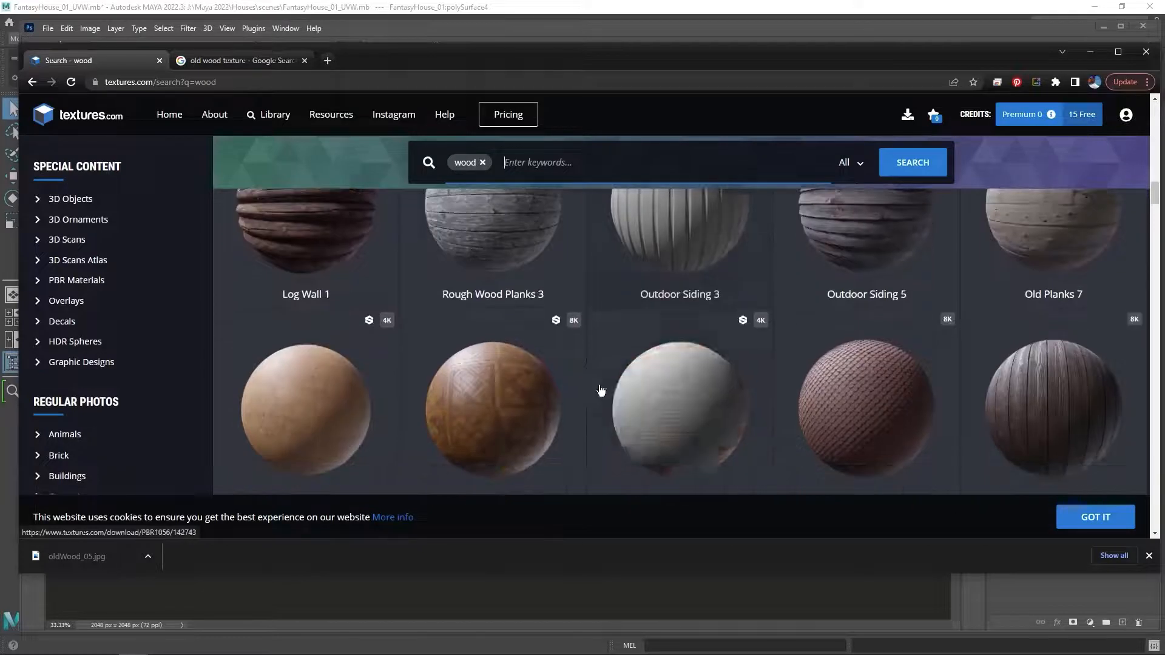
{"action": "scroll", "coordinate": [608, 395], "scroll_direction": "down", "scroll_amount": 9}
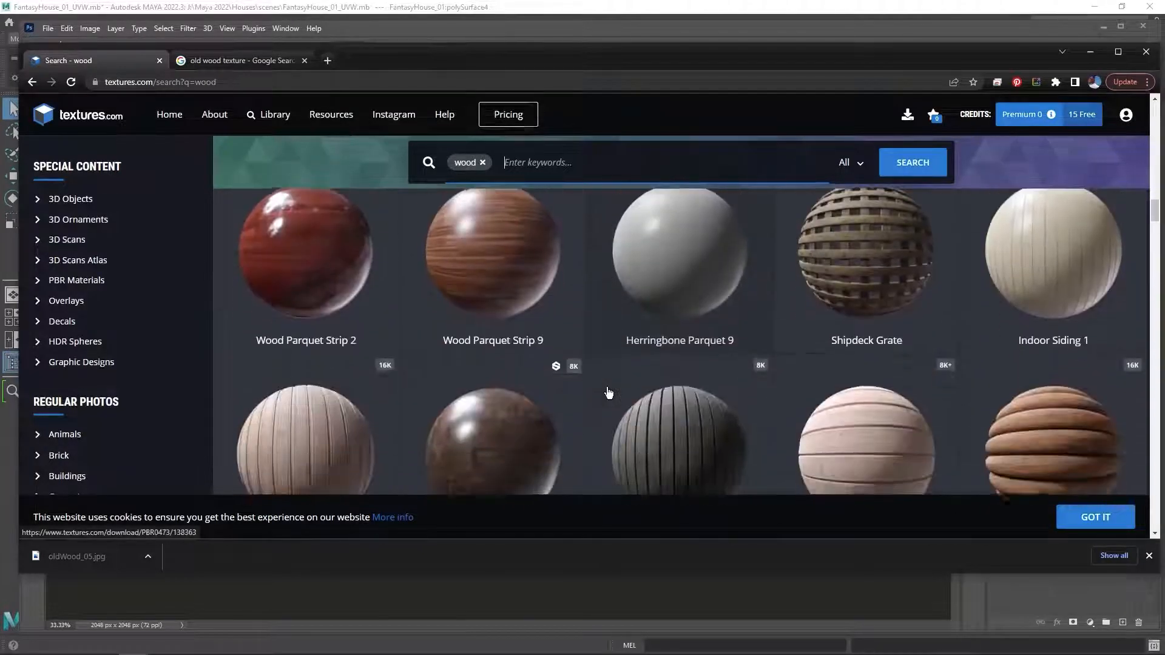
{"action": "scroll", "coordinate": [607, 395], "scroll_direction": "down", "scroll_amount": 10}
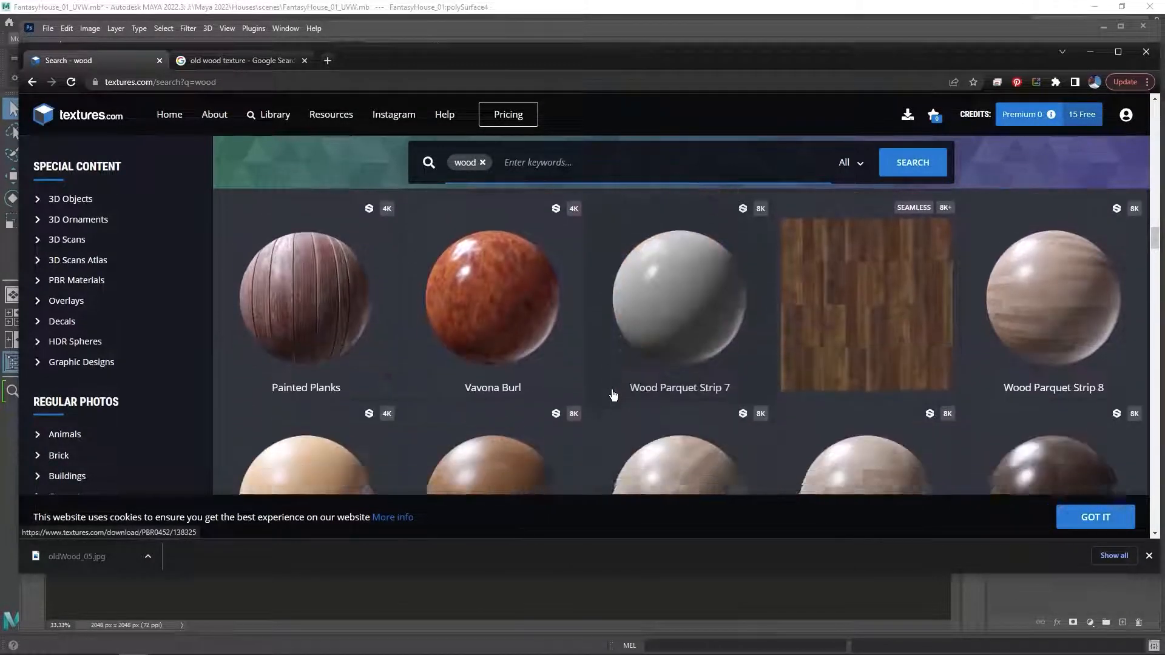
{"action": "scroll", "coordinate": [609, 395], "scroll_direction": "down", "scroll_amount": 10}
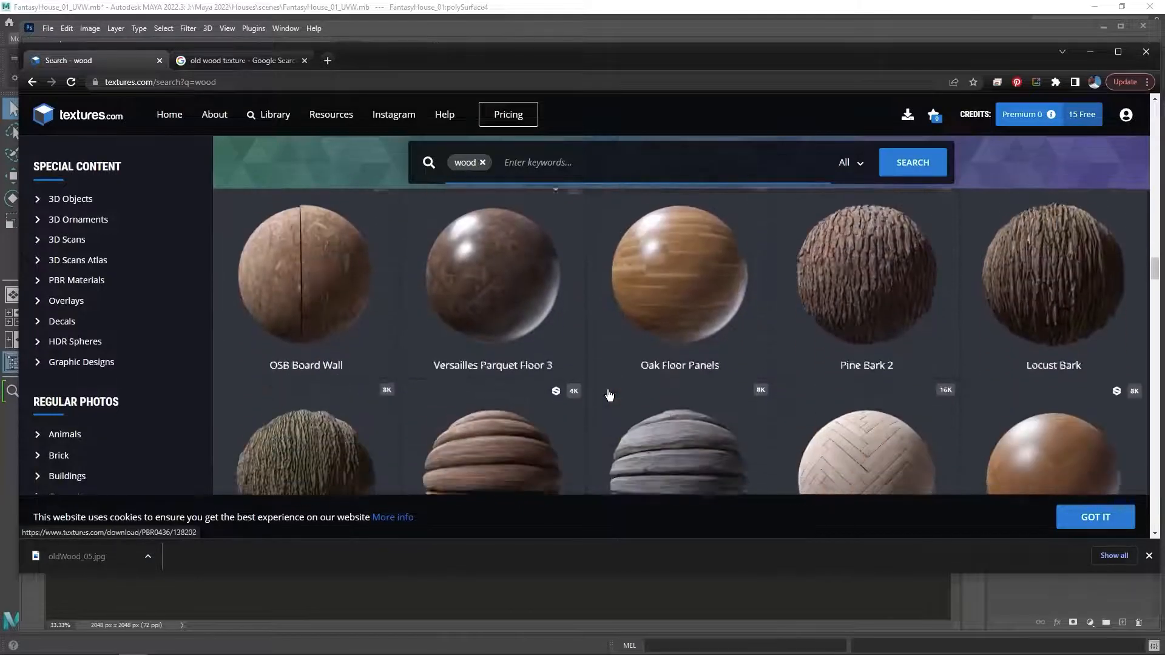
{"action": "scroll", "coordinate": [585, 366], "scroll_direction": "down", "scroll_amount": 3}
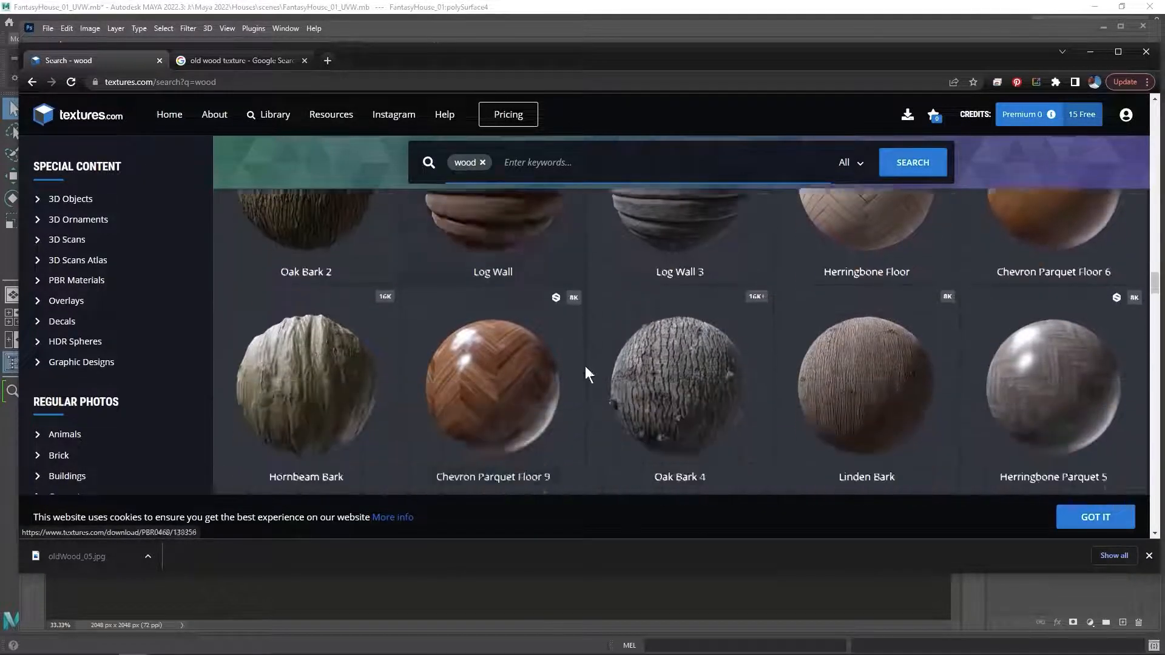
View the Hornbeam Bark texture's preview and its flat map download options, and return to the search results
{"action": "left_click", "coordinate": [294, 271]}
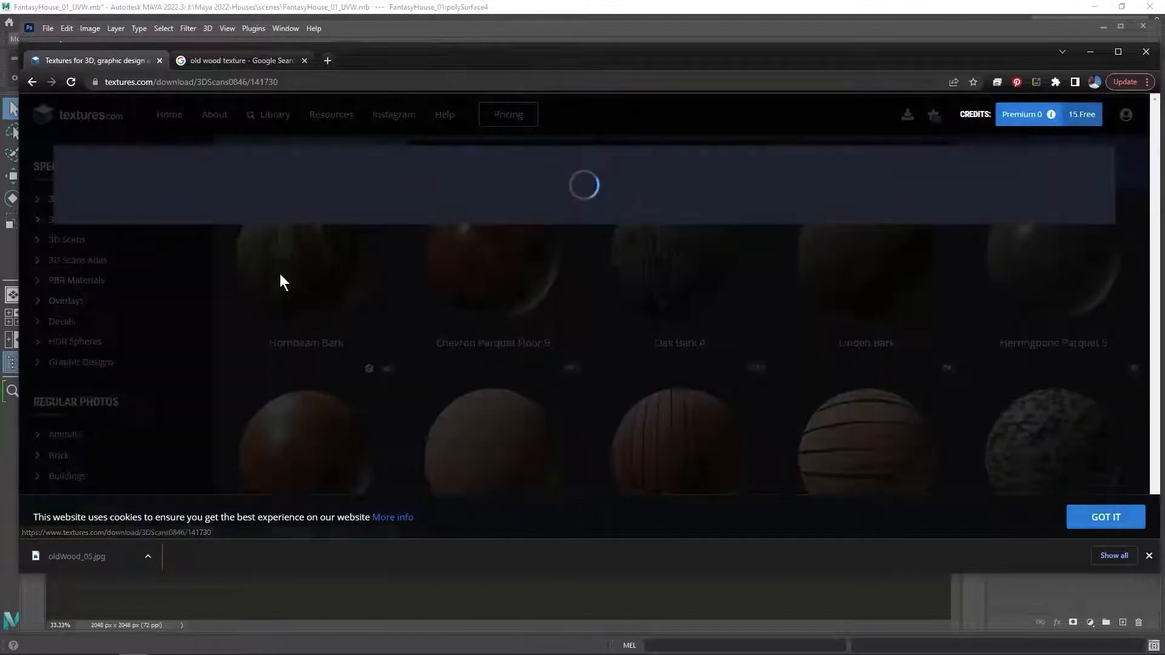
{"action": "scroll", "coordinate": [585, 352], "scroll_direction": "down", "scroll_amount": 10}
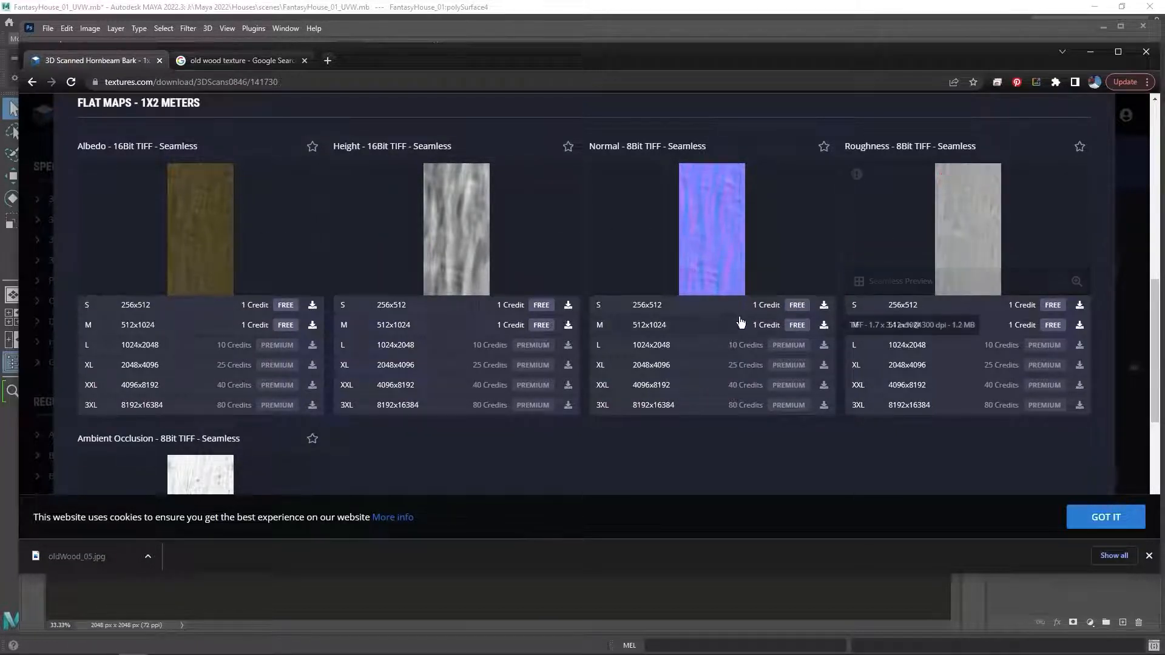
{"action": "scroll", "coordinate": [713, 318], "scroll_direction": "up", "scroll_amount": 5}
{"action": "left_click", "coordinate": [713, 318]}
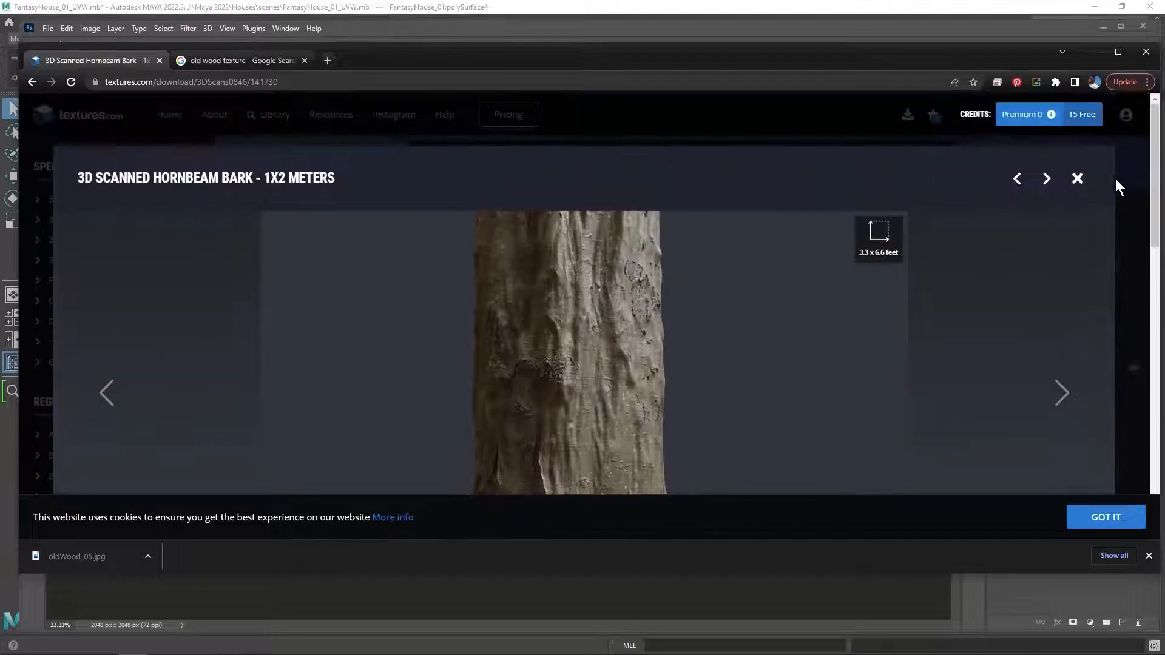
{"action": "left_click", "coordinate": [1078, 178]}
Examine the remaining wood search results beyond Hornbeam Bark for further plank, bark and log textures
{"action": "scroll", "coordinate": [588, 306], "scroll_direction": "down", "scroll_amount": 3}
{"action": "scroll", "coordinate": [595, 309], "scroll_direction": "down", "scroll_amount": 10}
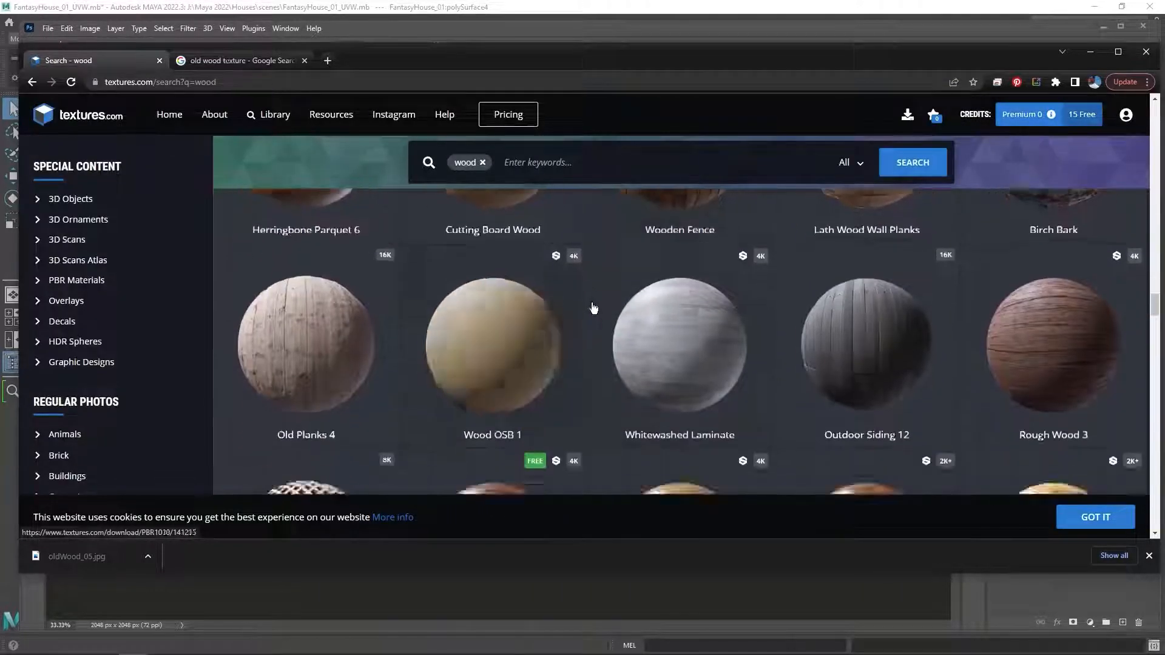
{"action": "scroll", "coordinate": [561, 307], "scroll_direction": "down", "scroll_amount": 10}
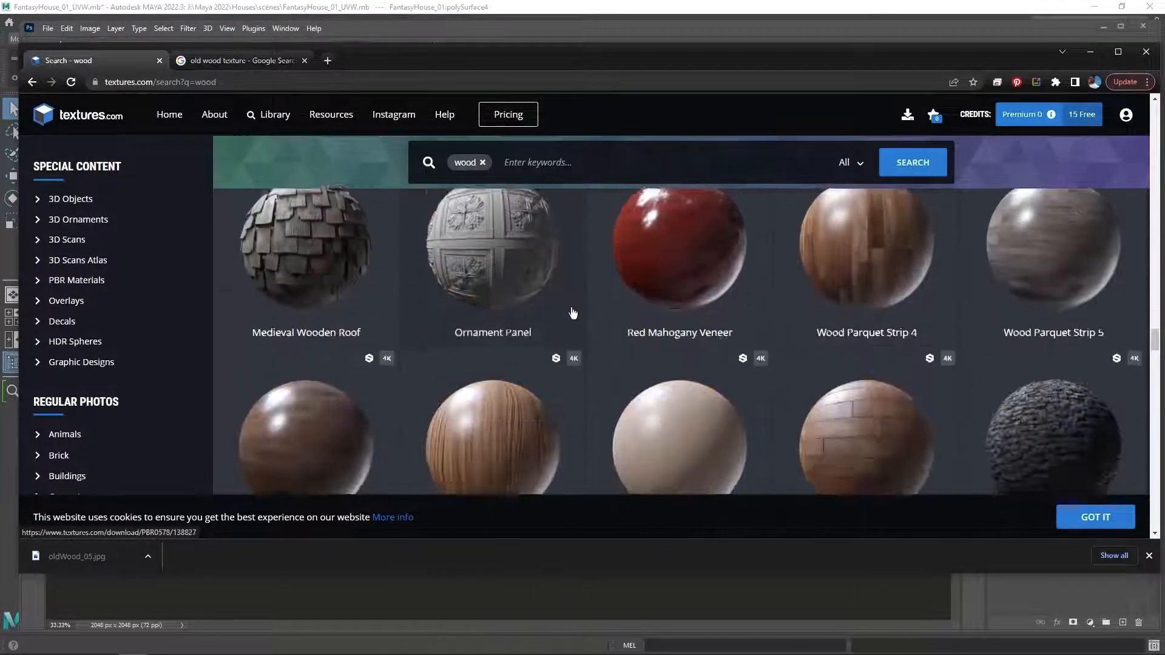
{"action": "scroll", "coordinate": [557, 308], "scroll_direction": "down", "scroll_amount": 12}
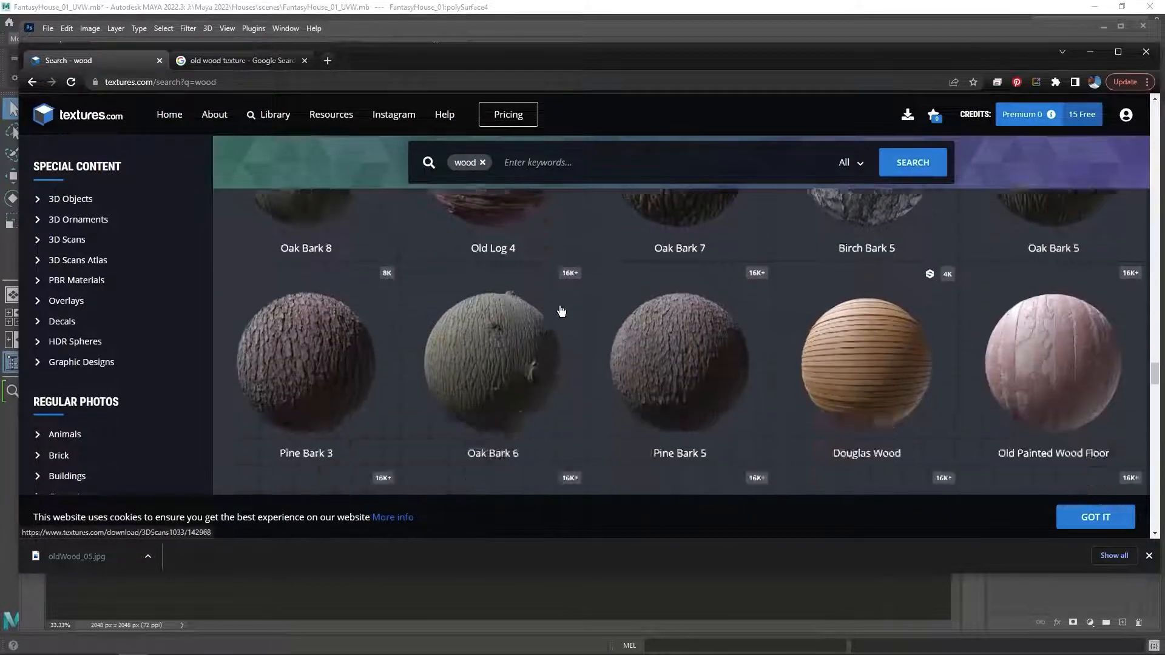
{"action": "scroll", "coordinate": [628, 338], "scroll_direction": "down", "scroll_amount": 15}
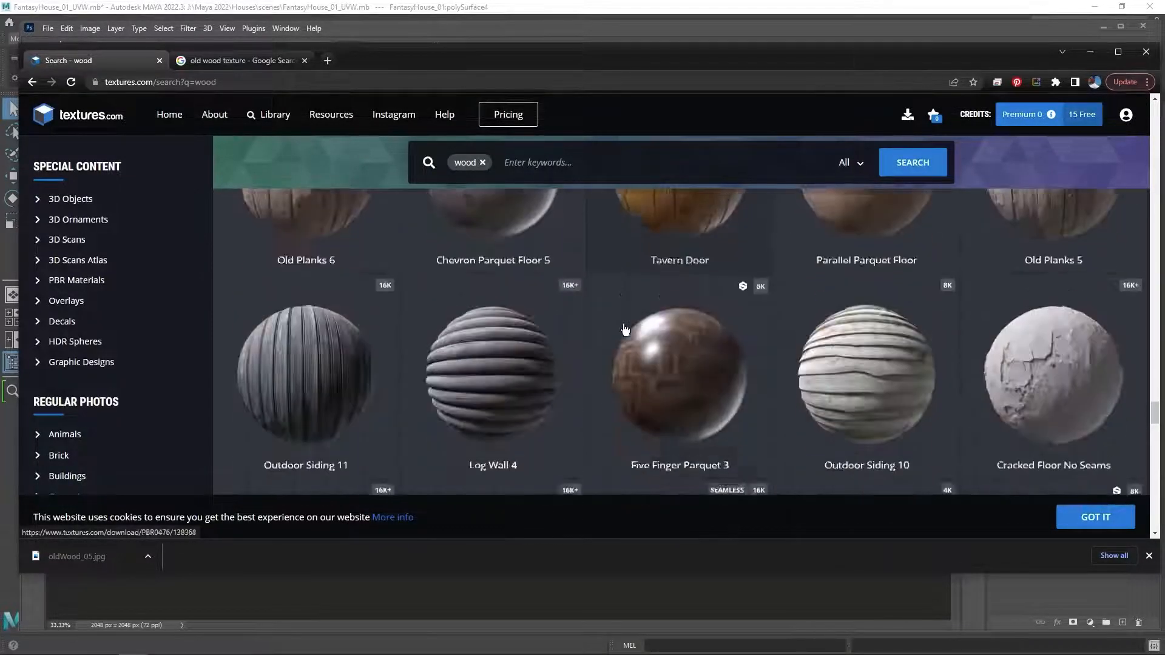
{"action": "scroll", "coordinate": [625, 343], "scroll_direction": "down", "scroll_amount": 15}
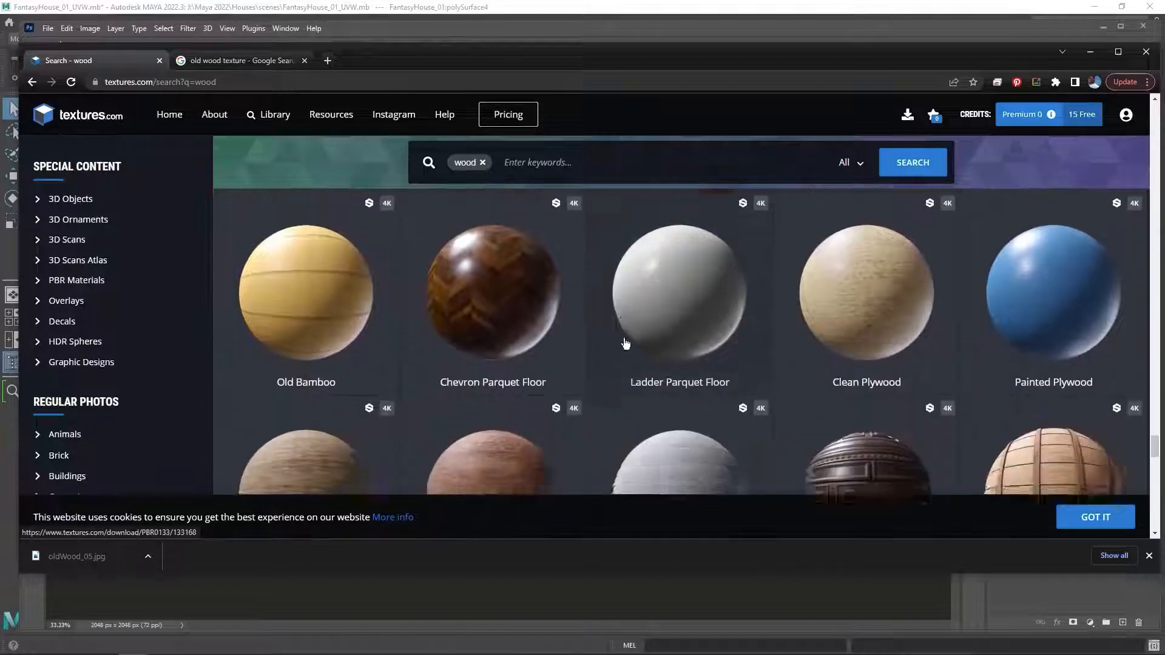
{"action": "scroll", "coordinate": [628, 344], "scroll_direction": "down", "scroll_amount": 15}
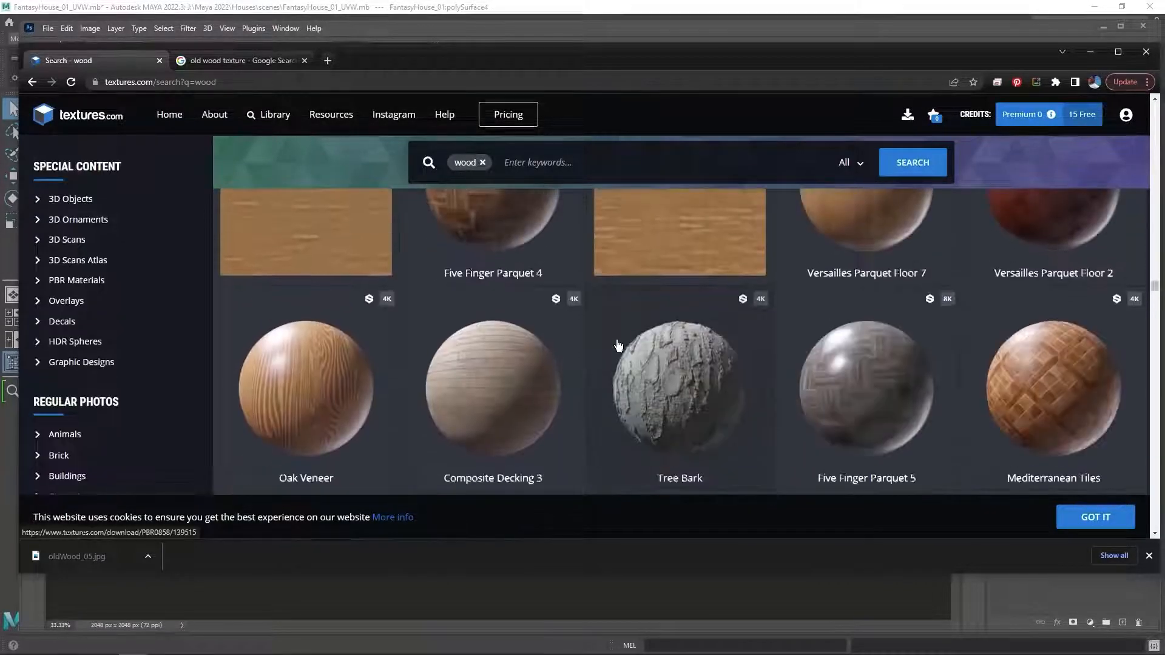
Look further through the textures.com wood results and view the download options for the WoodPlanksOld0277 texture
{"action": "scroll", "coordinate": [622, 343], "scroll_direction": "down", "scroll_amount": 6}
{"action": "scroll", "coordinate": [614, 344], "scroll_direction": "down", "scroll_amount": 10}
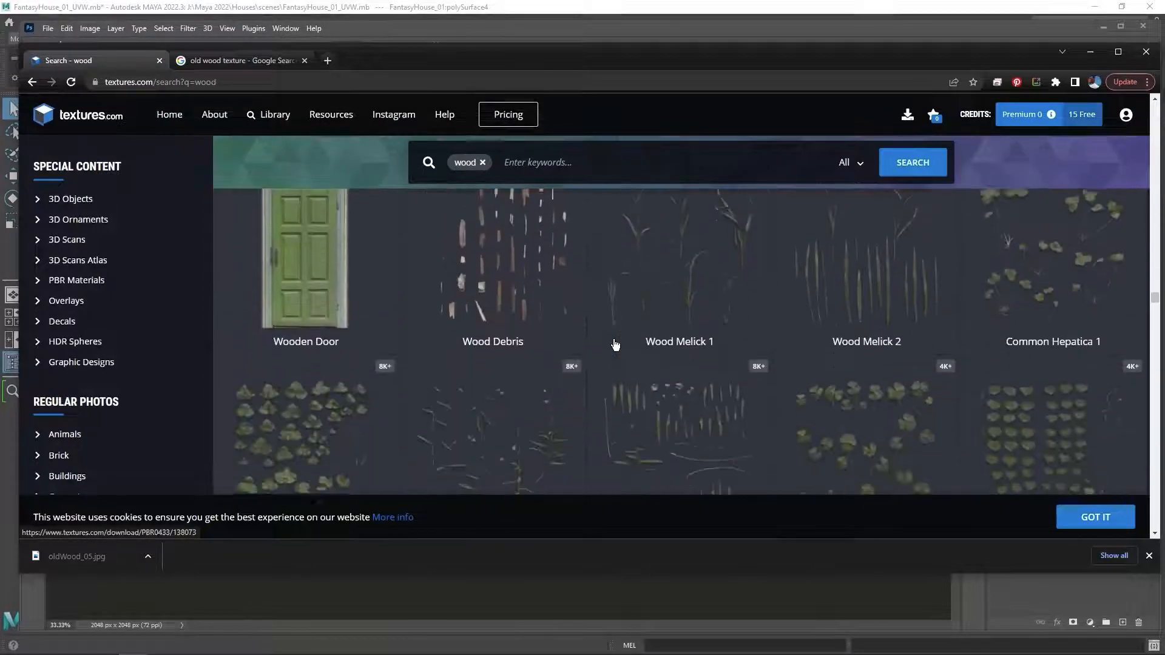
{"action": "scroll", "coordinate": [614, 345], "scroll_direction": "down", "scroll_amount": 15}
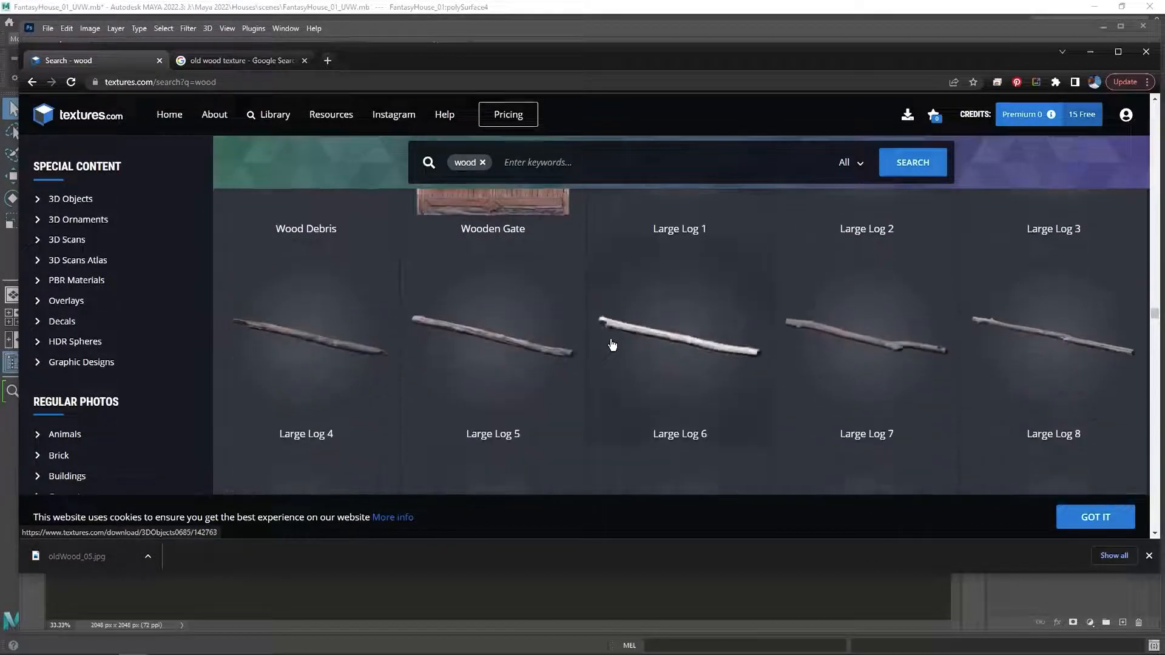
{"action": "scroll", "coordinate": [616, 348], "scroll_direction": "down", "scroll_amount": 10}
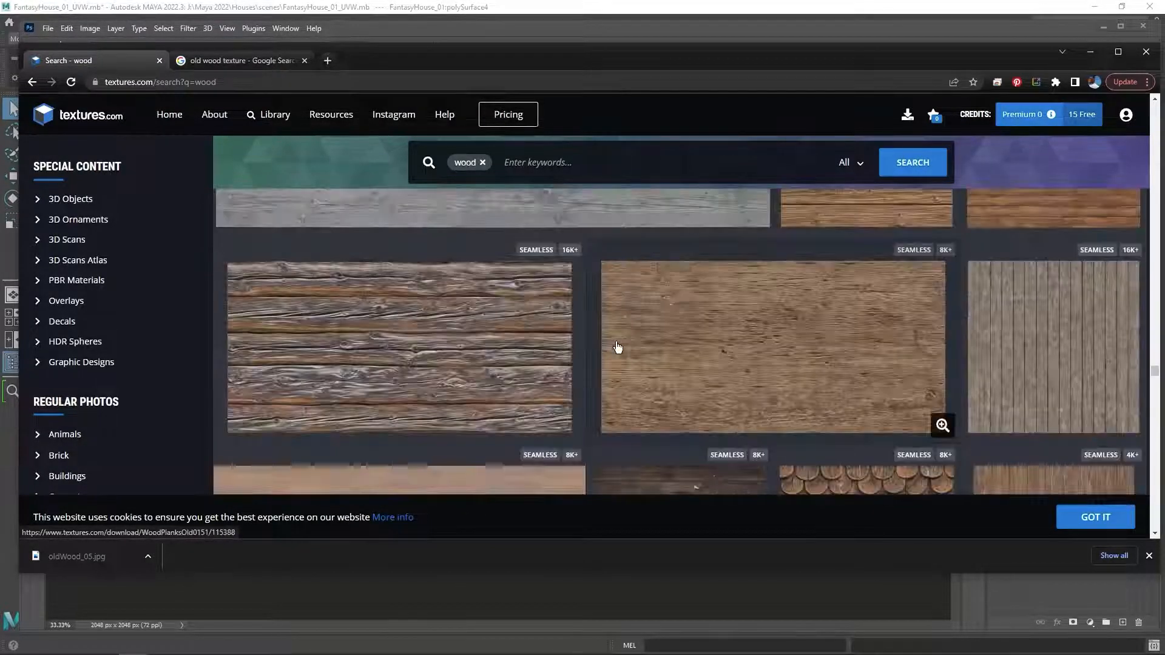
{"action": "mouse_move", "coordinate": [449, 395]}
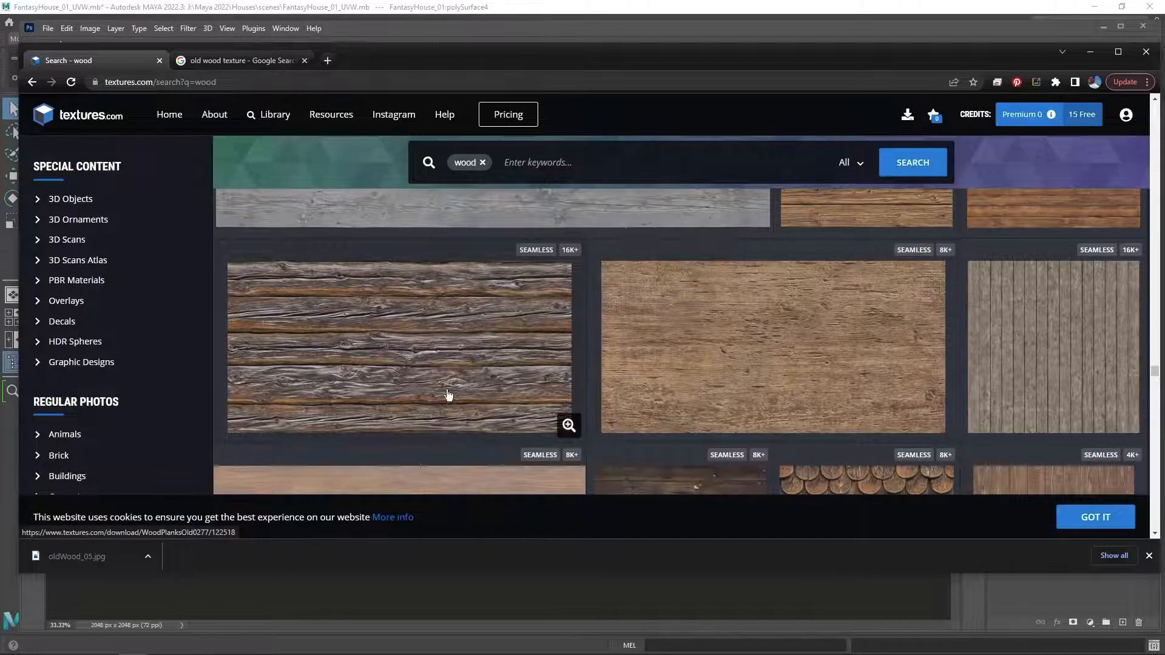
{"action": "left_click", "coordinate": [393, 345]}
{"action": "scroll", "coordinate": [475, 321], "scroll_direction": "down", "scroll_amount": 1}
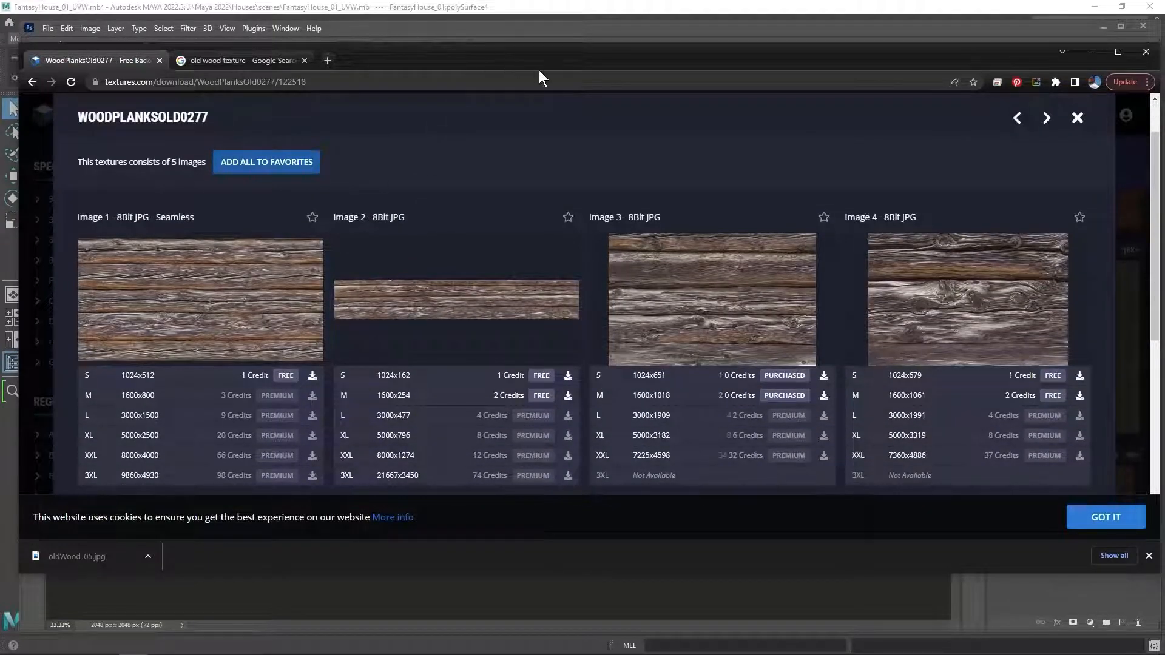
Switch to Photoshop and open Old-Wood, oldWood_05, TexturesCom_WoodPlanksOld0277_2_seamless_S, TexturesCom_WoodPlanksOld0277_3_M and TexturesCom_WoodRough0016_S from the Textures/Wood folder
{"action": "left_click_drag", "start_coordinate": [538, 71], "coordinate": [0, 122]}
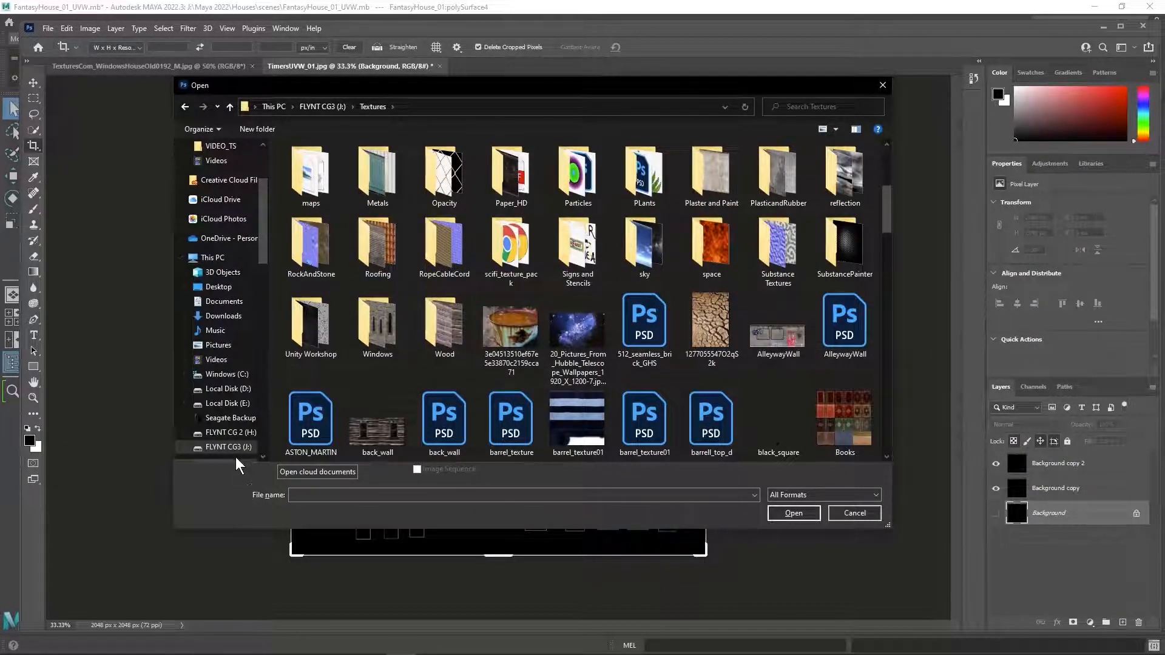
{"action": "double_click", "coordinate": [450, 325]}
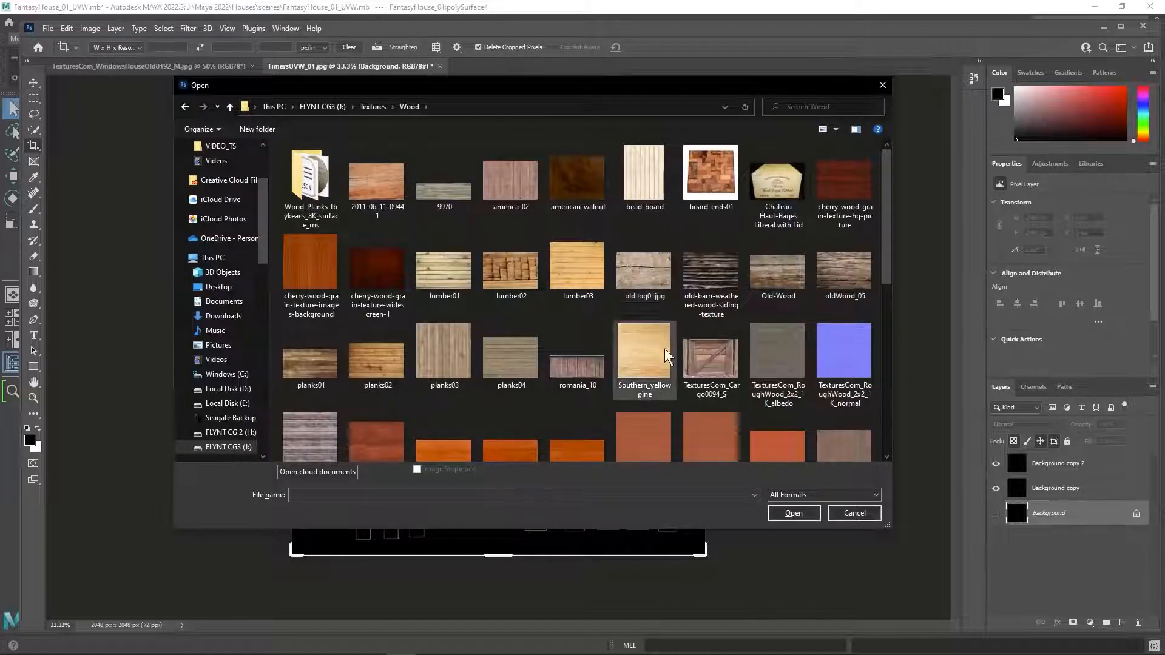
{"action": "left_click", "coordinate": [781, 281]}
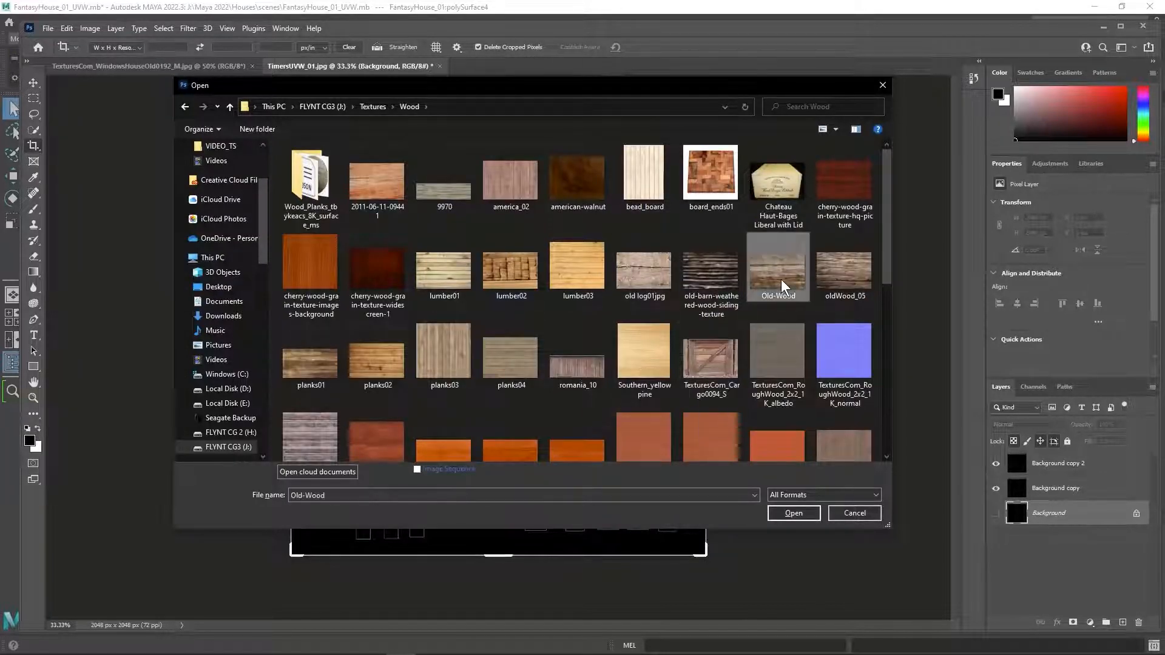
{"action": "left_click", "coordinate": [859, 274], "text": "ctrl"}
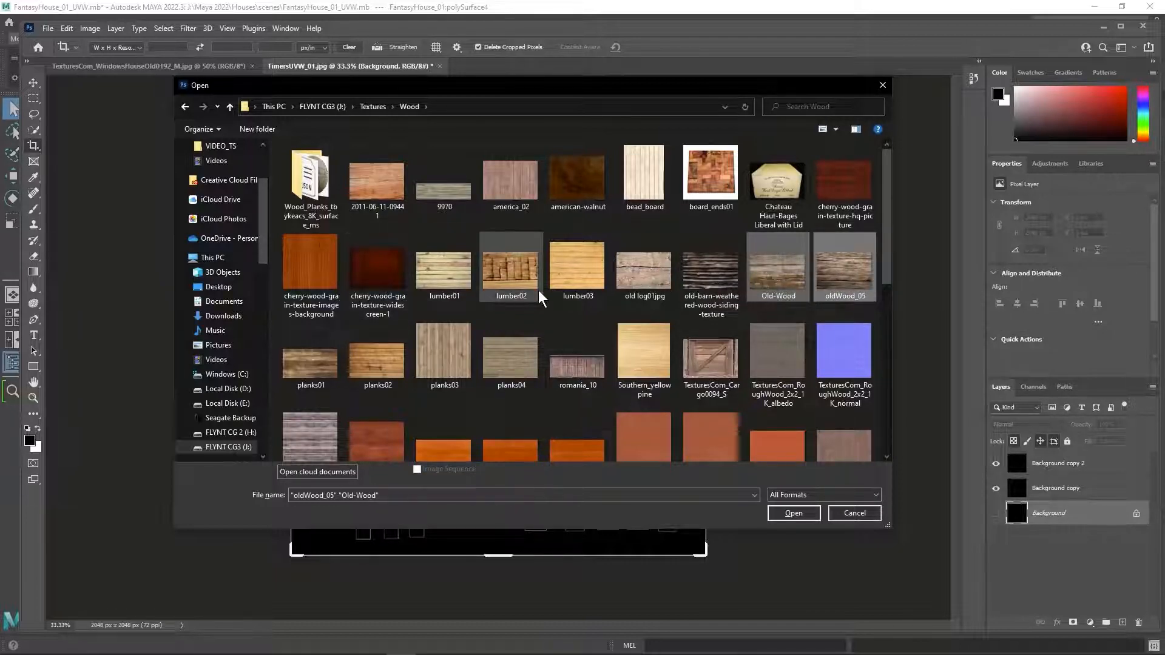
{"action": "scroll", "coordinate": [538, 290], "scroll_direction": "down", "scroll_amount": 2}
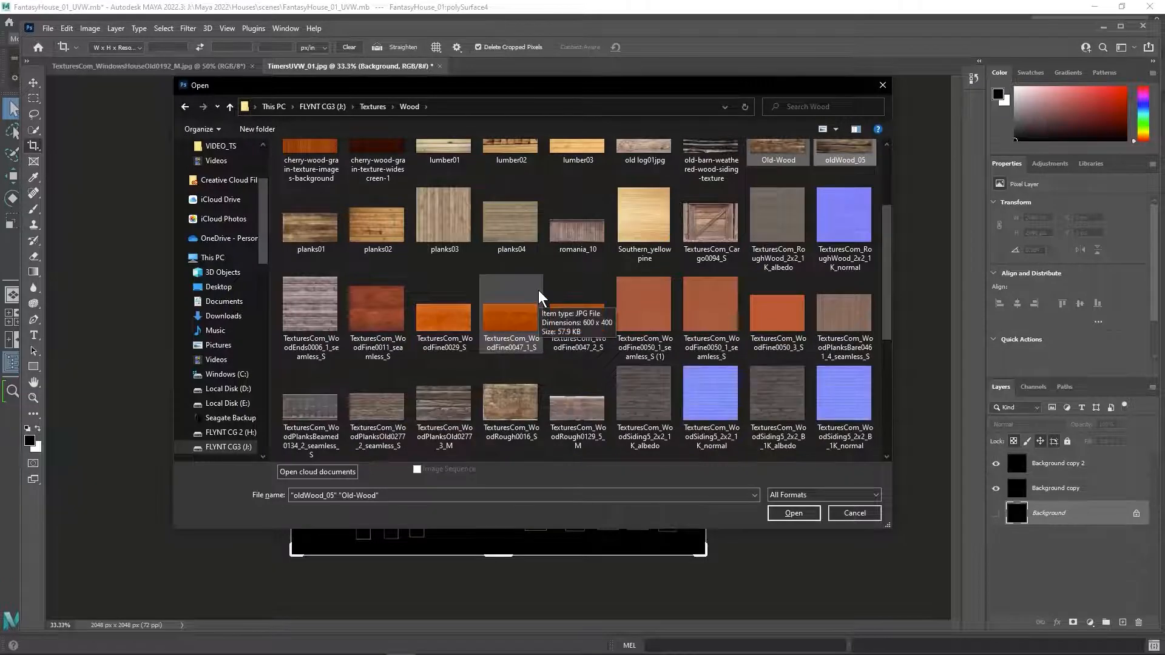
{"action": "scroll", "coordinate": [764, 229], "scroll_direction": "down", "scroll_amount": 3}
{"action": "scroll", "coordinate": [722, 239], "scroll_direction": "up", "scroll_amount": 2}
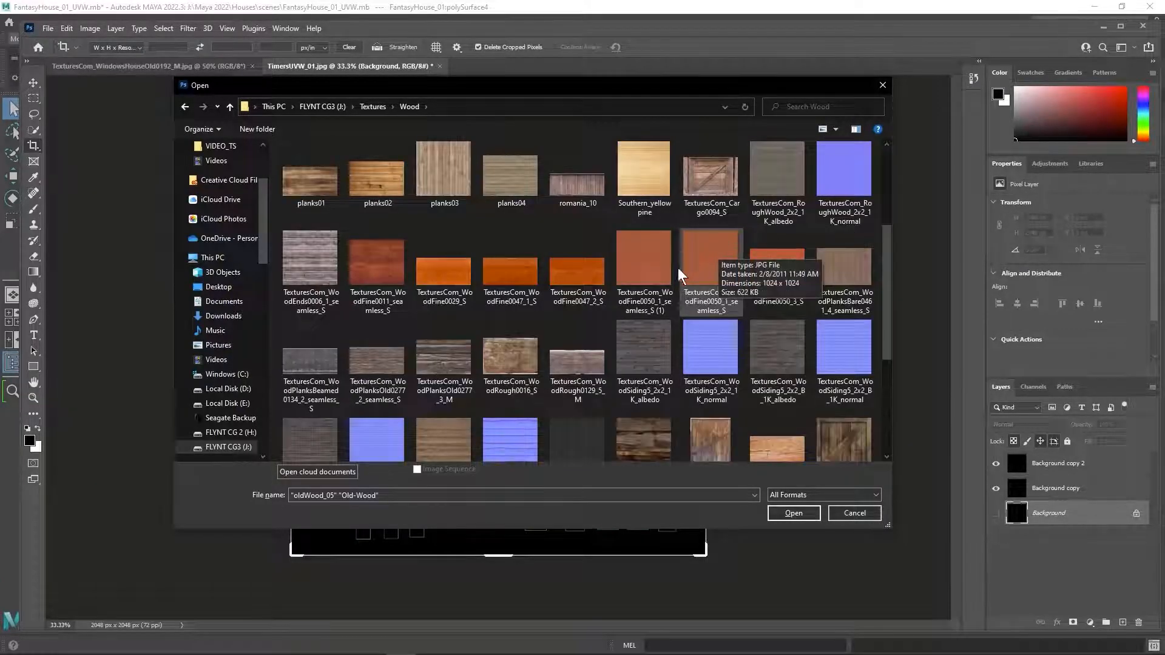
{"action": "scroll", "coordinate": [679, 268], "scroll_direction": "down", "scroll_amount": 2}
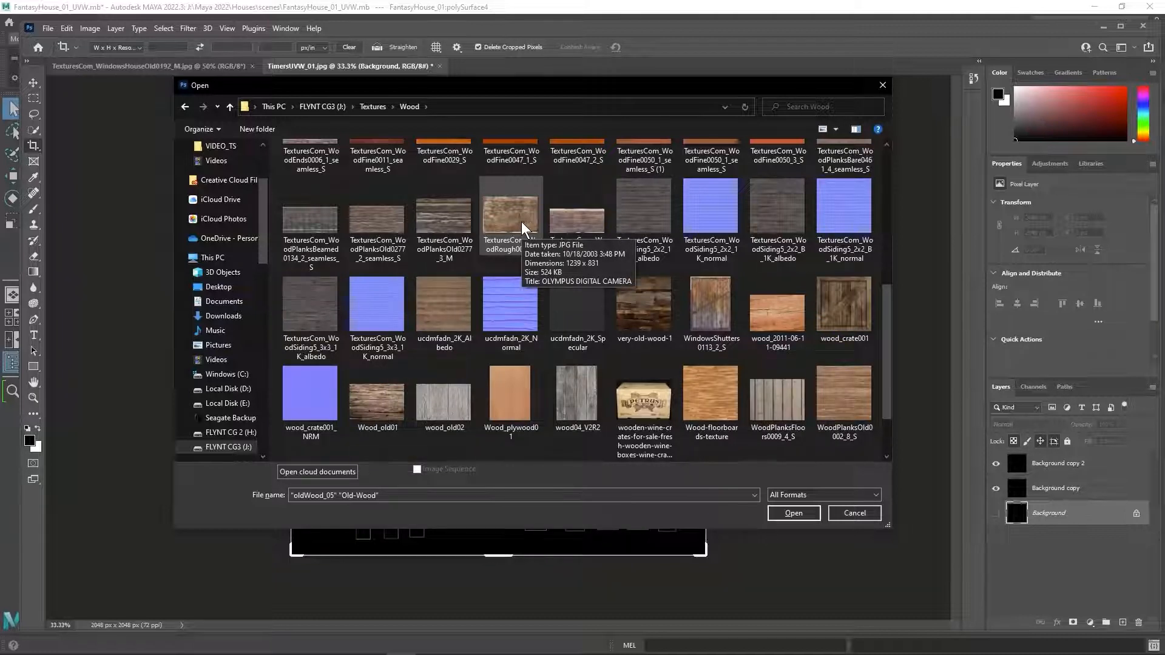
{"action": "left_click", "coordinate": [450, 223], "text": "ctrl"}
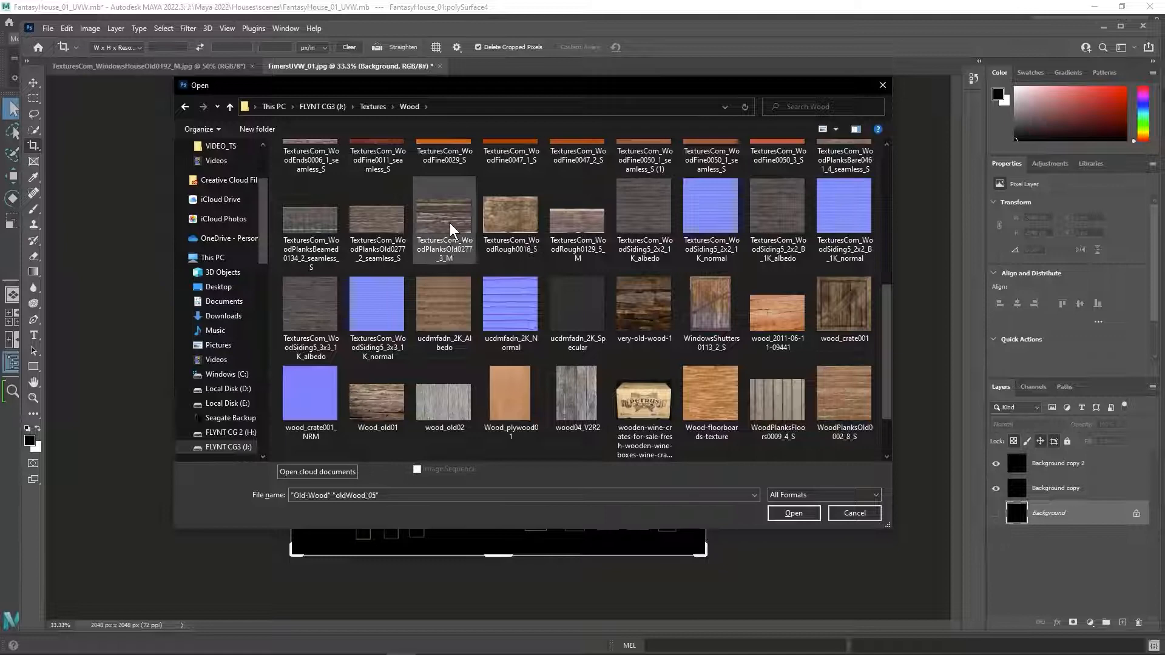
{"action": "left_click", "coordinate": [497, 221], "text": "ctrl"}
{"action": "left_click", "coordinate": [389, 228], "text": "ctrl"}
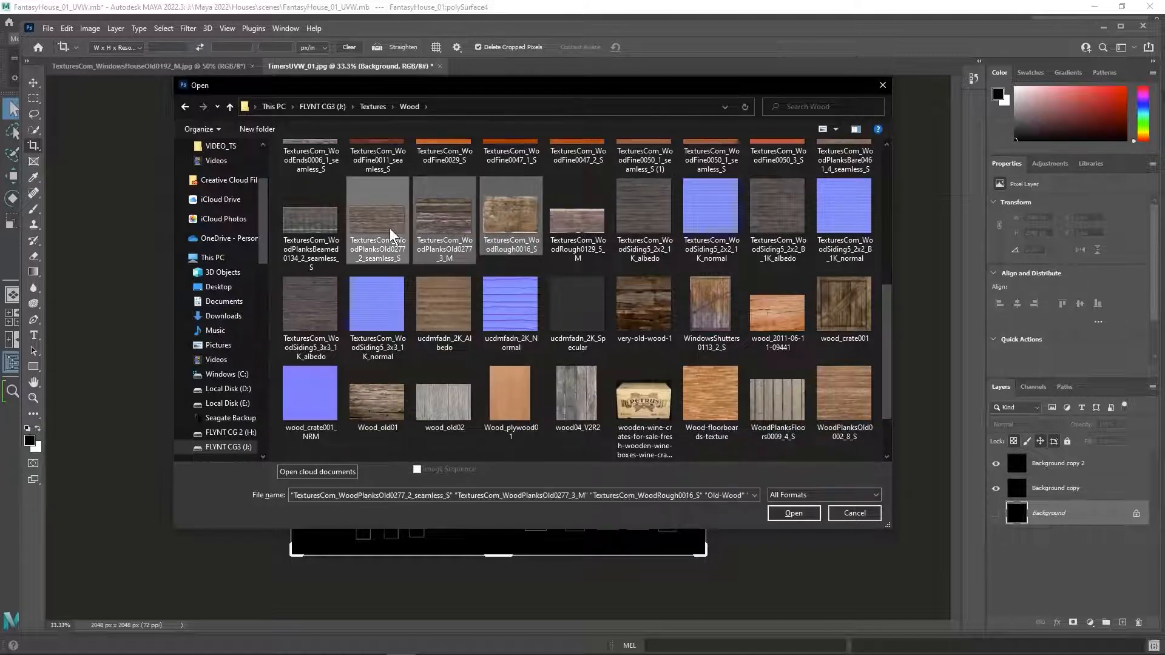
{"action": "left_click", "coordinate": [793, 514]}
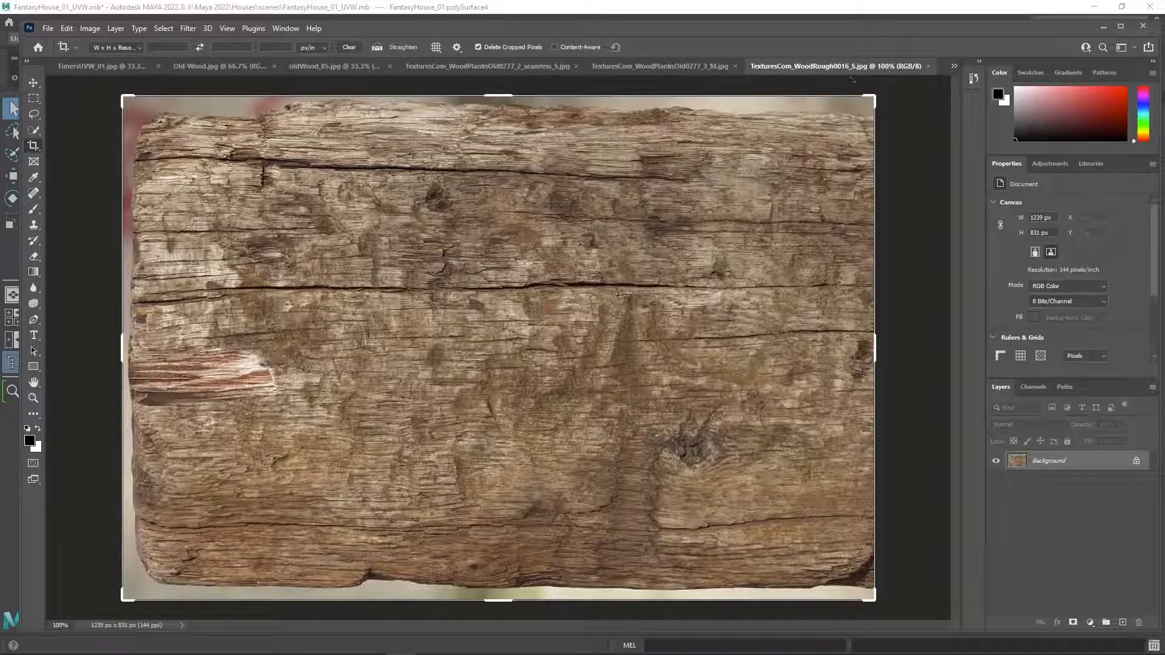
Compare the opened wood images, including oldWood_05 and Old-Wood, as candidates for the timber posts
{"action": "left_click", "coordinate": [560, 90]}
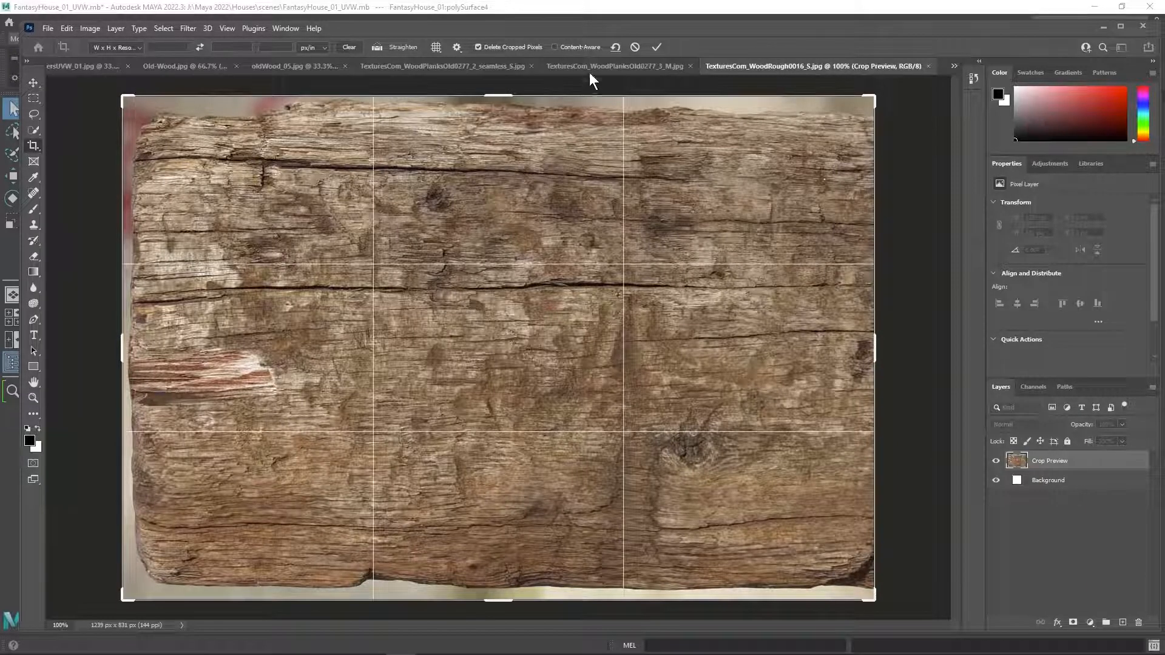
{"action": "left_click", "coordinate": [611, 68]}
{"action": "left_click", "coordinate": [484, 68]}
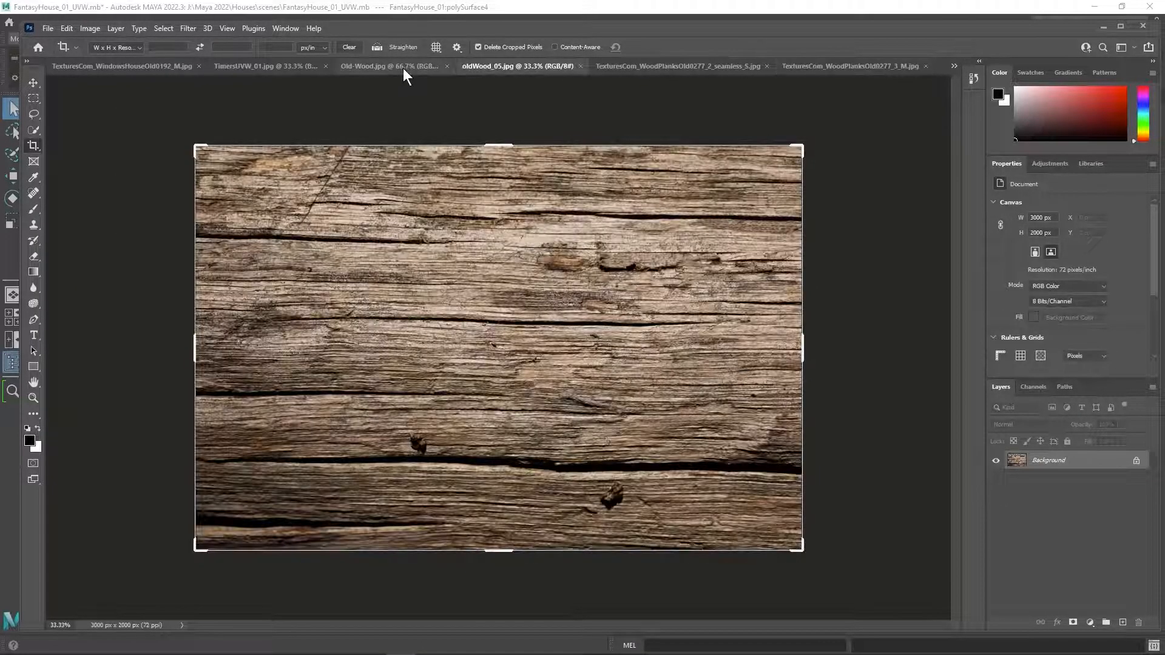
{"action": "left_click", "coordinate": [403, 67]}
{"action": "left_click", "coordinate": [300, 68]}
{"action": "left_click", "coordinate": [388, 68]}
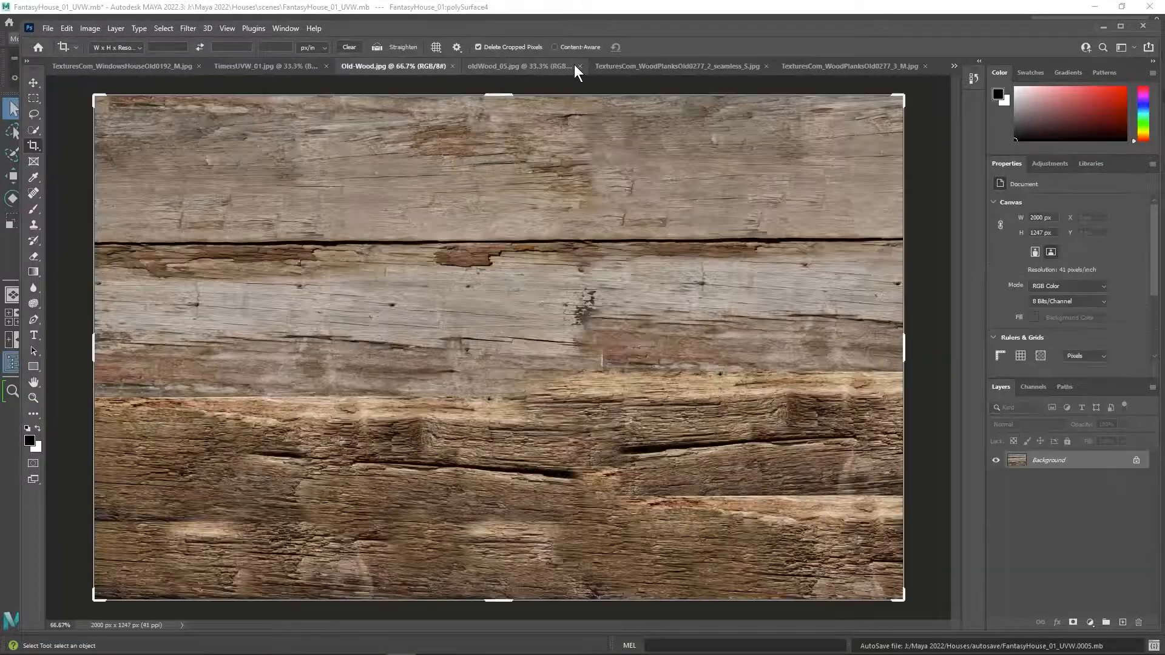
Copy the entire oldWood_05 image and paste it into TimersUVW_01.jpg as a layer directly above the Background
{"action": "left_click", "coordinate": [573, 66]}
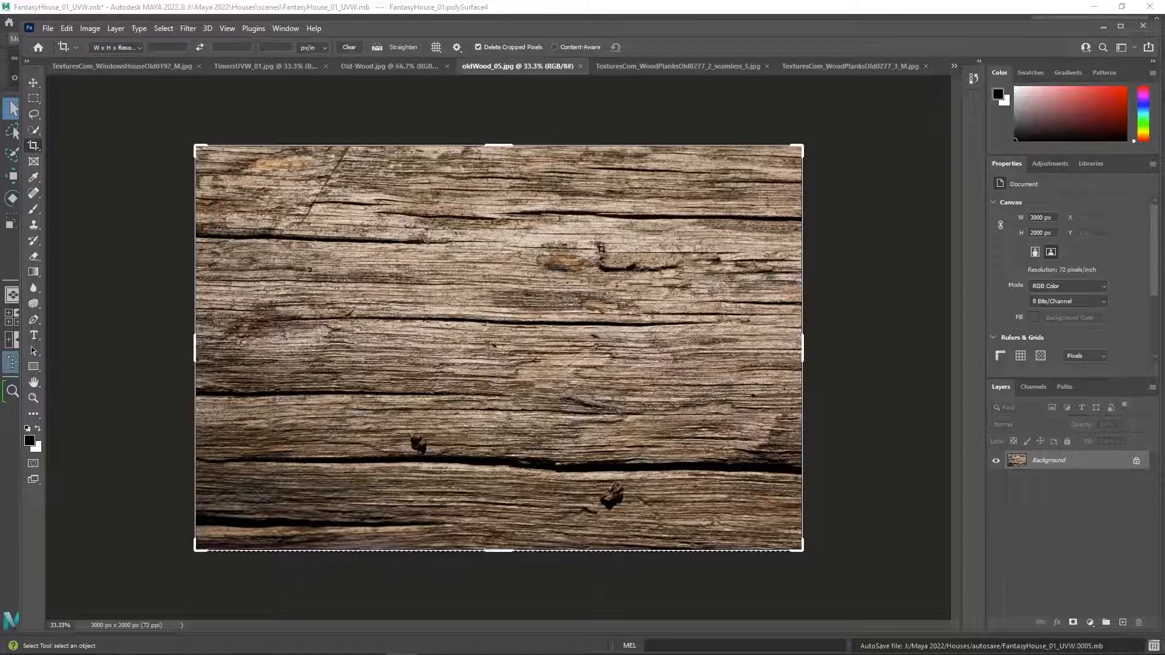
{"action": "left_click", "coordinate": [34, 80]}
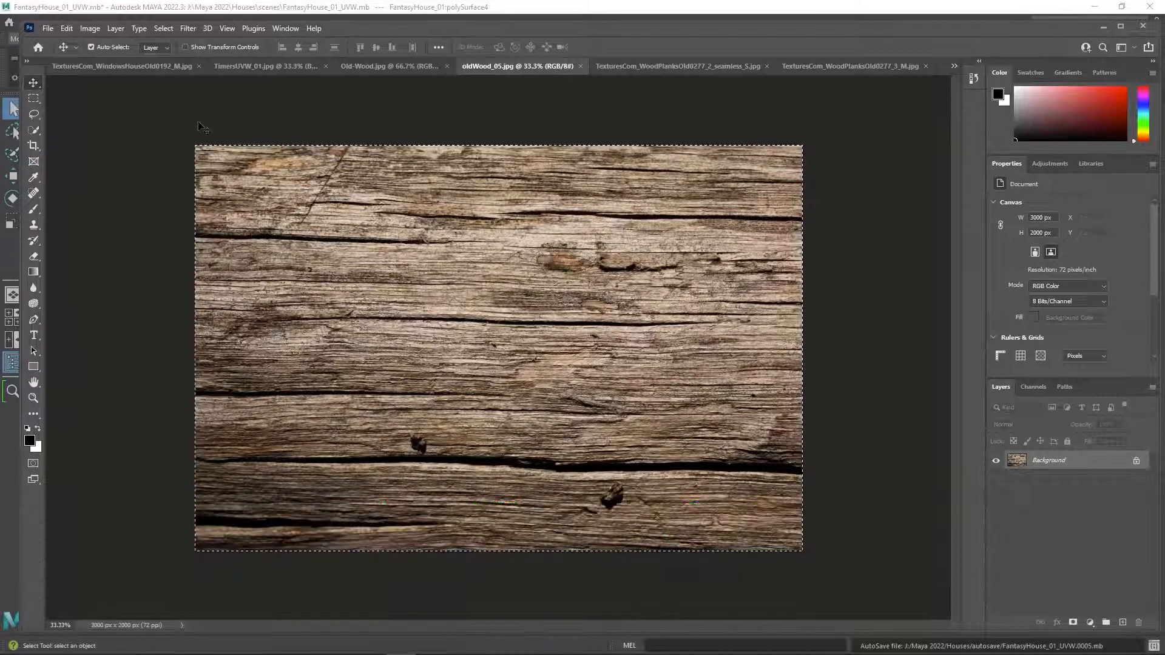
{"action": "left_click", "coordinate": [957, 67]}
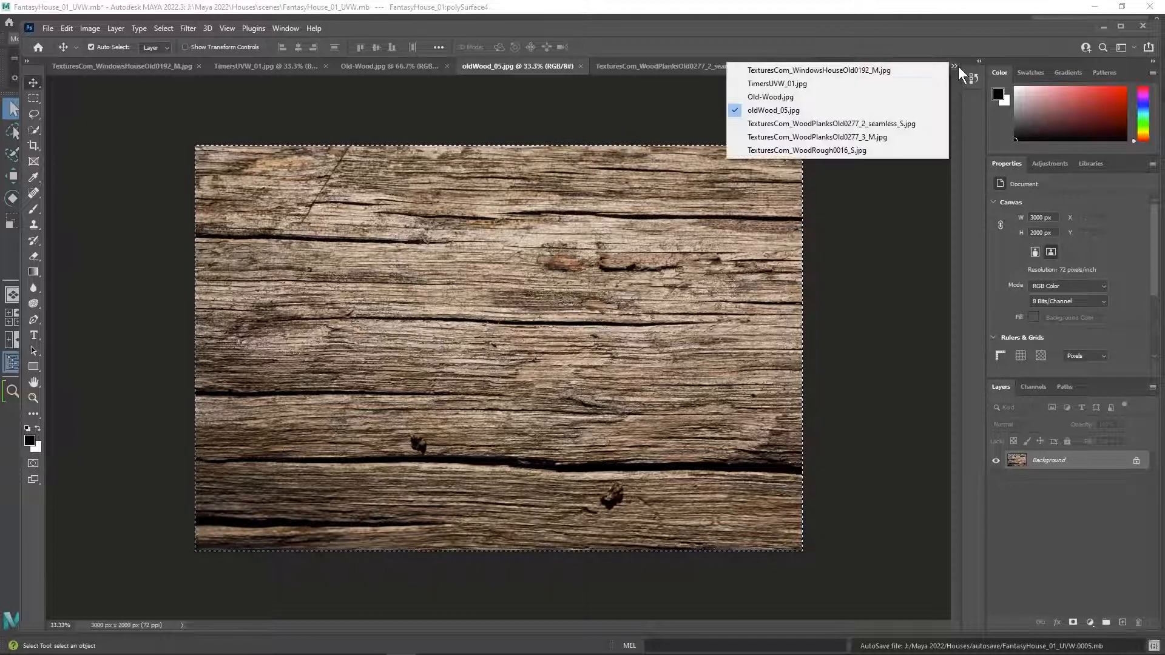
{"action": "left_click", "coordinate": [850, 85]}
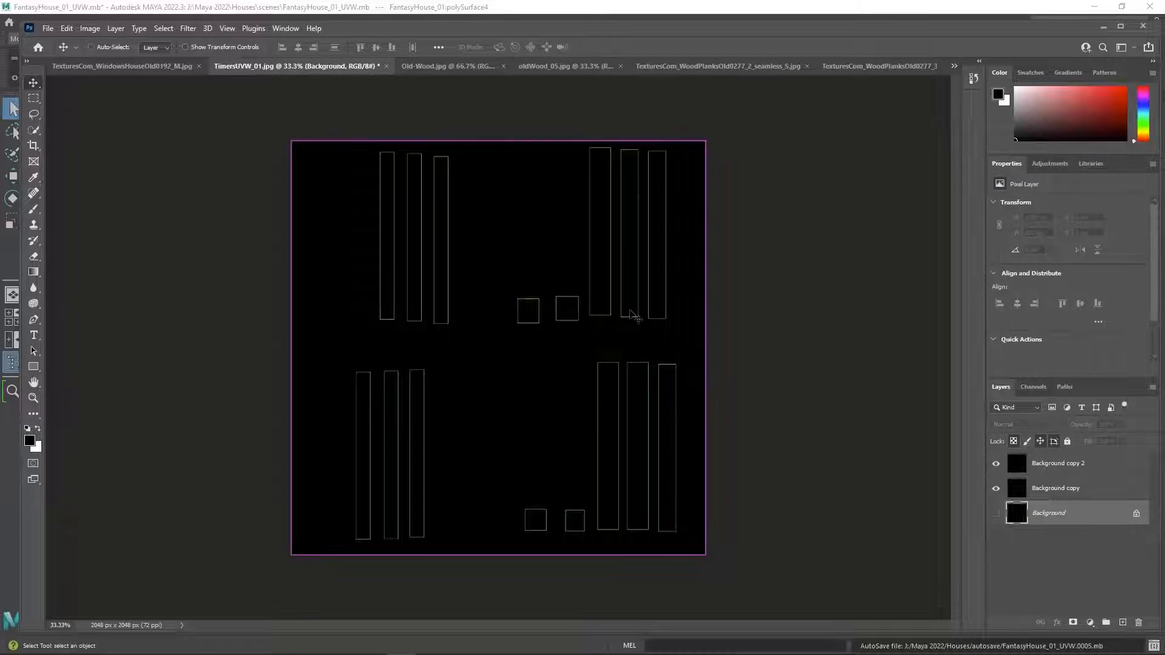
{"action": "key", "text": "ctrl+v"}
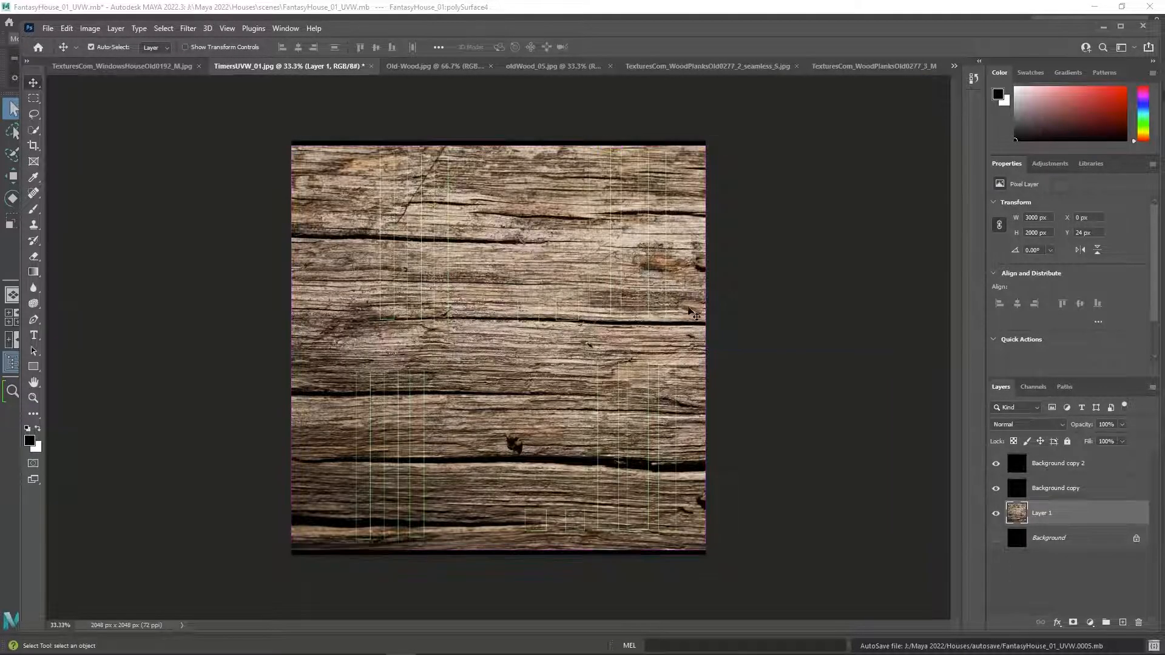
Fully lock the two UV outline layers, Background copy 2 and Background copy
{"action": "left_click", "coordinate": [689, 308]}
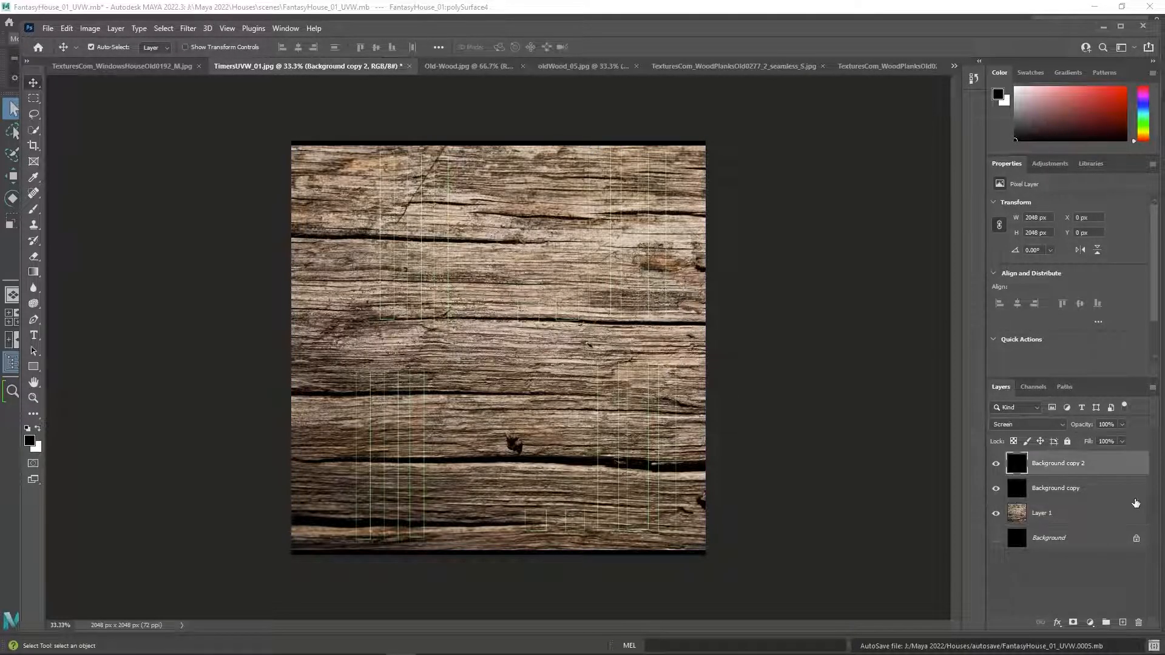
{"action": "left_click", "coordinate": [1067, 442]}
{"action": "left_click", "coordinate": [1124, 496]}
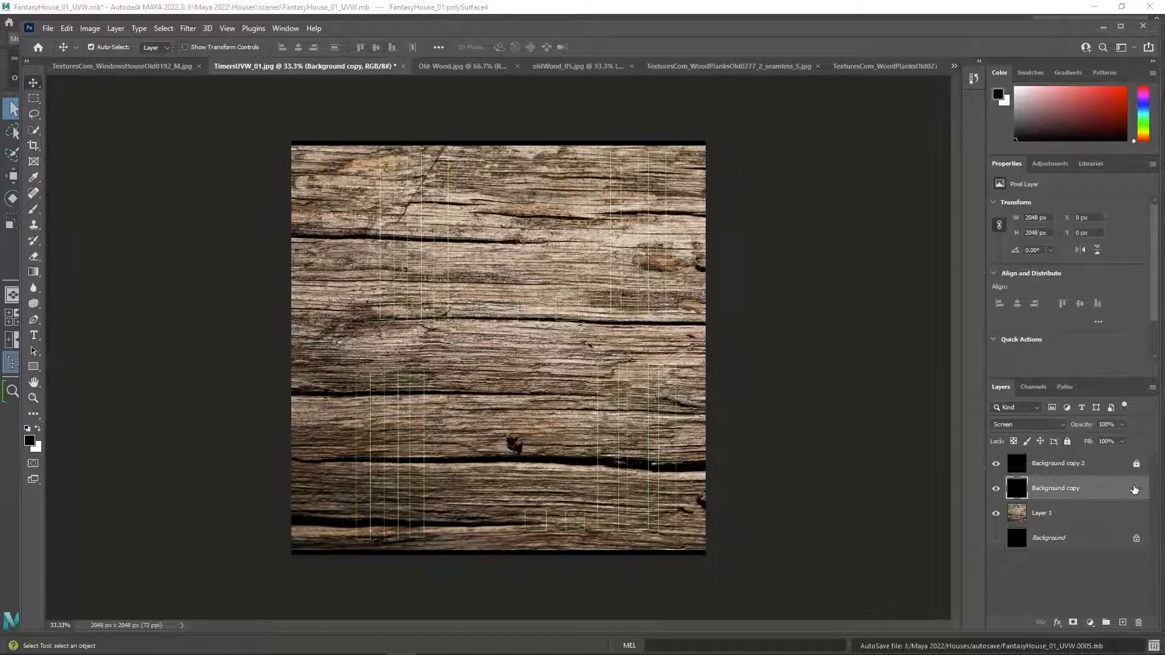
{"action": "left_click", "coordinate": [1068, 442]}
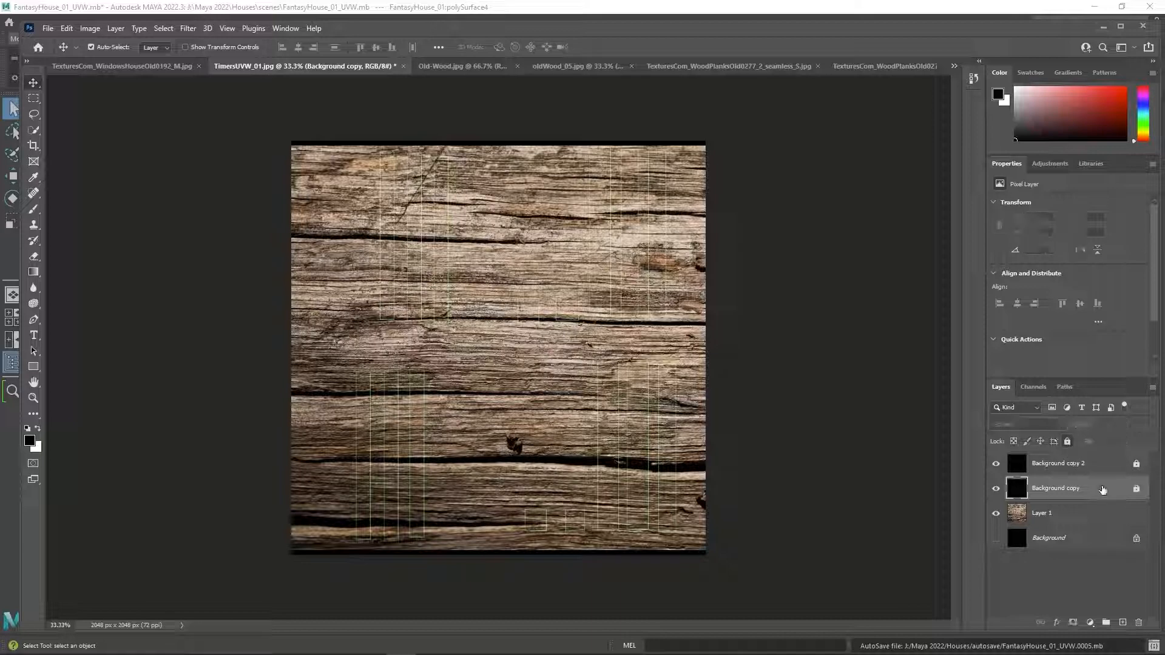
Scale the pasted wood layer proportionally to about 30% (911 × 608 px) and place it over the upper-left group of post outlines
{"action": "left_click", "coordinate": [1102, 525]}
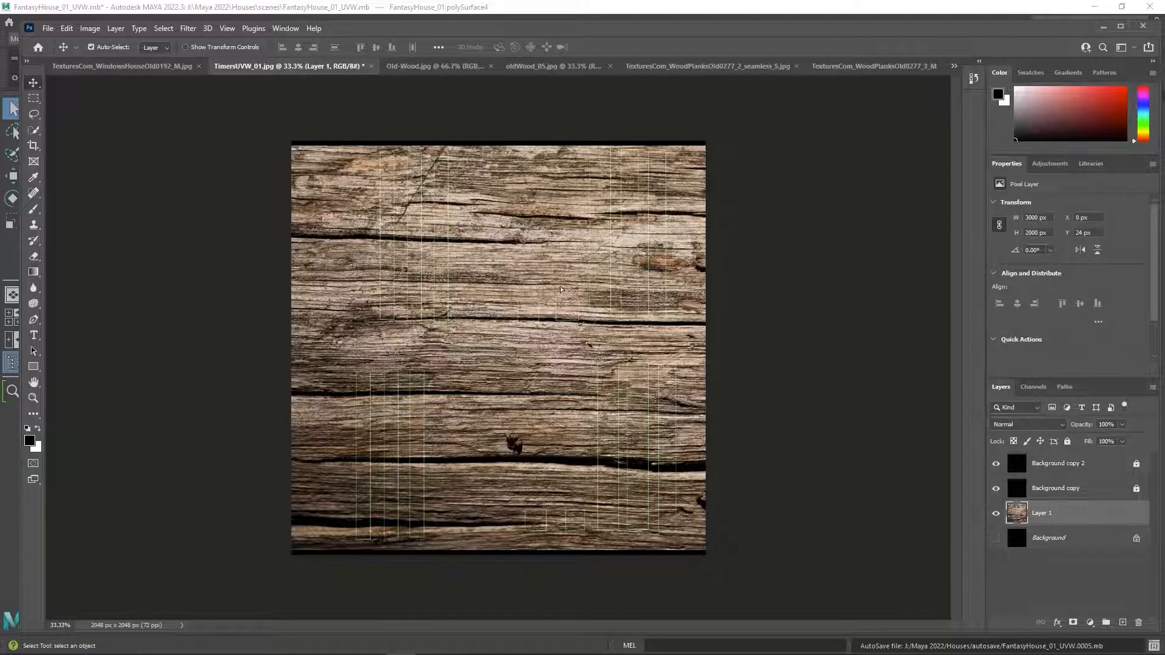
{"action": "mouse_move", "coordinate": [561, 290]}
{"action": "left_mouse_down"}
{"action": "mouse_move", "coordinate": [340, 266]}
{"action": "mouse_move", "coordinate": [340, 285]}
{"action": "mouse_move", "coordinate": [563, 264]}
{"action": "mouse_move", "coordinate": [515, 295]}
{"action": "mouse_move", "coordinate": [446, 218]}
{"action": "mouse_move", "coordinate": [622, 288]}
{"action": "mouse_move", "coordinate": [540, 286]}
{"action": "left_mouse_up"}
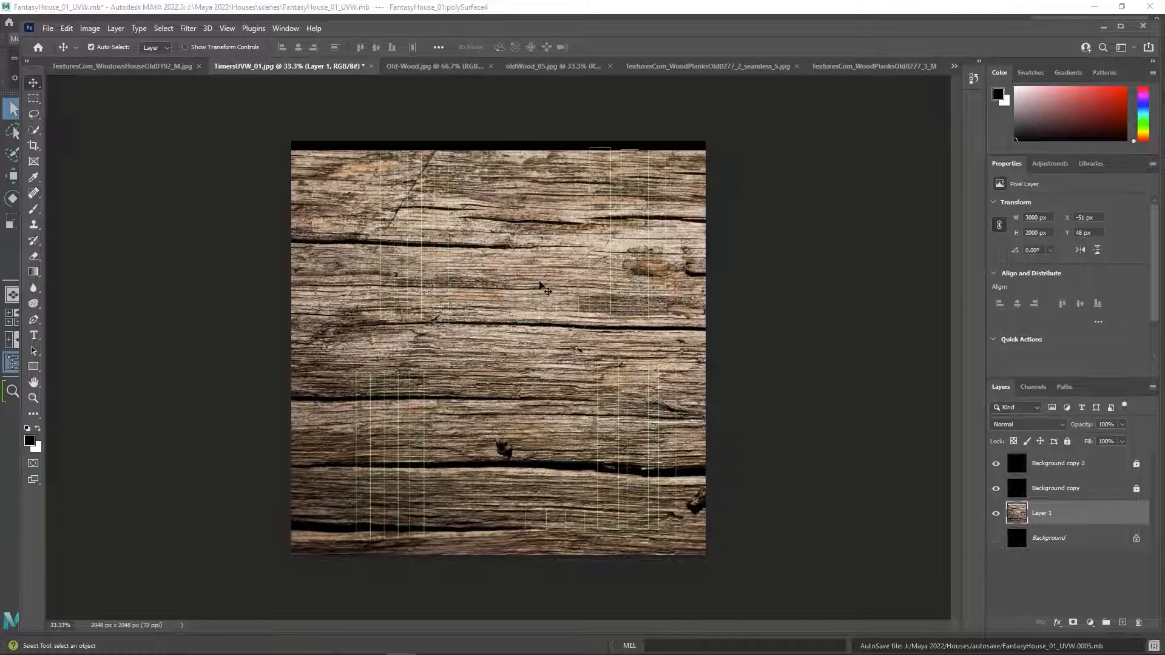
{"action": "key", "text": "ctrl+t"}
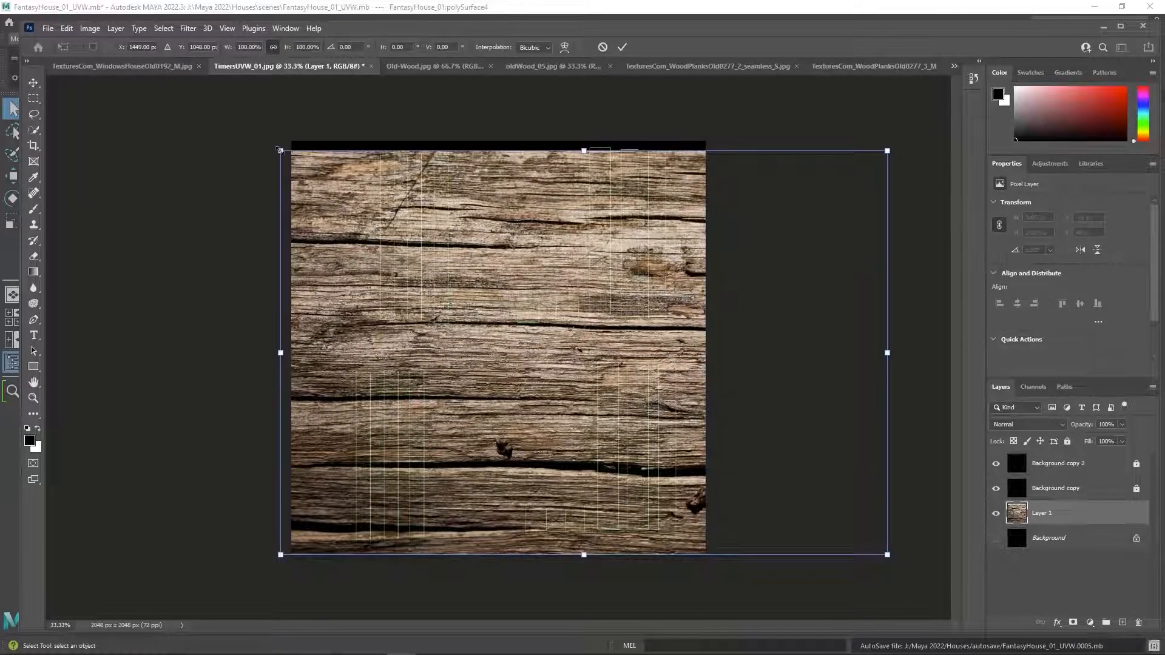
{"action": "left_click_drag", "start_coordinate": [280, 150], "coordinate": [593, 359]}
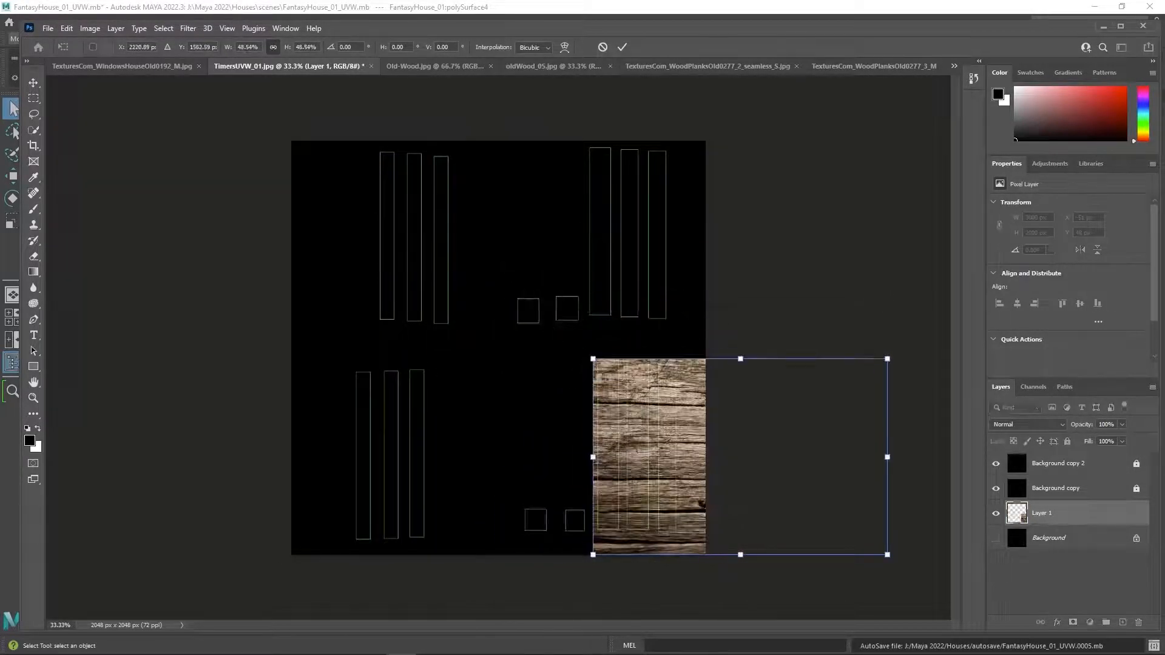
{"action": "left_click_drag", "start_coordinate": [735, 466], "coordinate": [480, 265]}
{"action": "left_click_drag", "start_coordinate": [333, 159], "coordinate": [450, 221]}
{"action": "left_click_drag", "start_coordinate": [537, 268], "coordinate": [446, 256]}
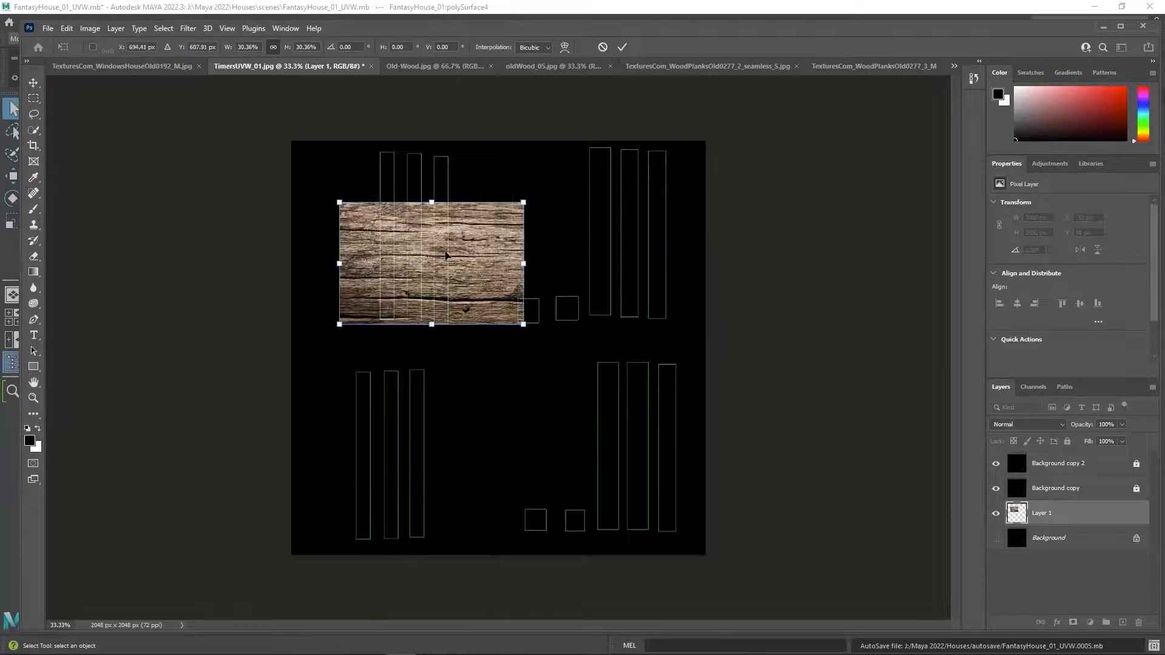
{"action": "key", "text": "Return"}
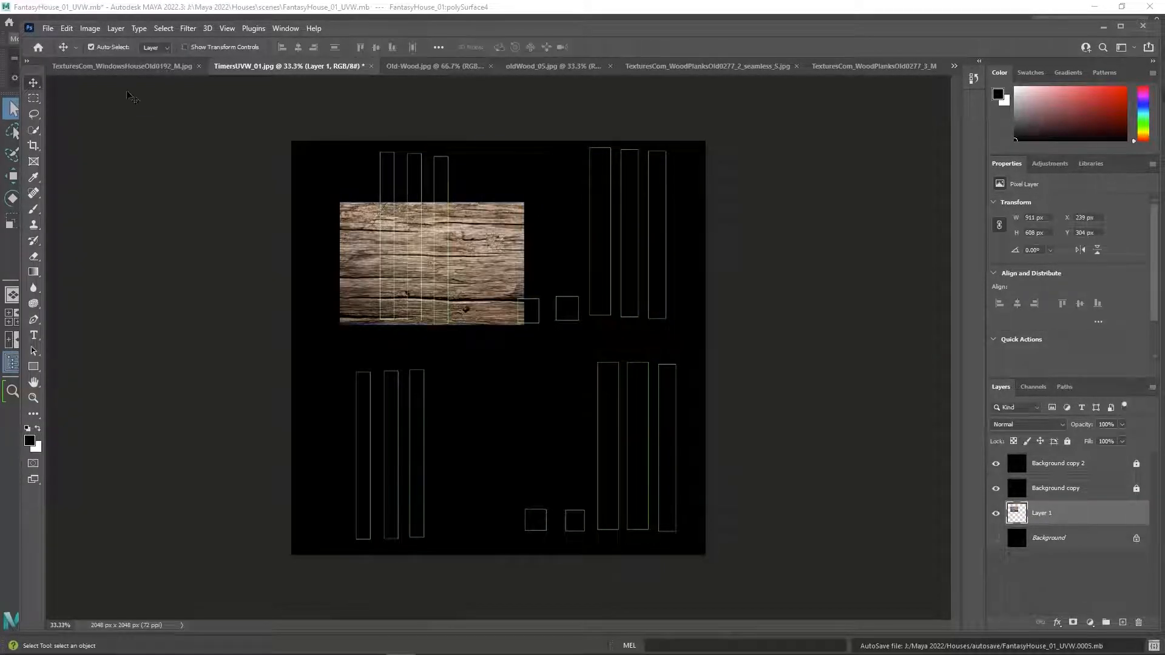
Rotate the wood layer 90° clockwise so its grain runs along the post outlines
{"action": "left_click", "coordinate": [66, 29]}
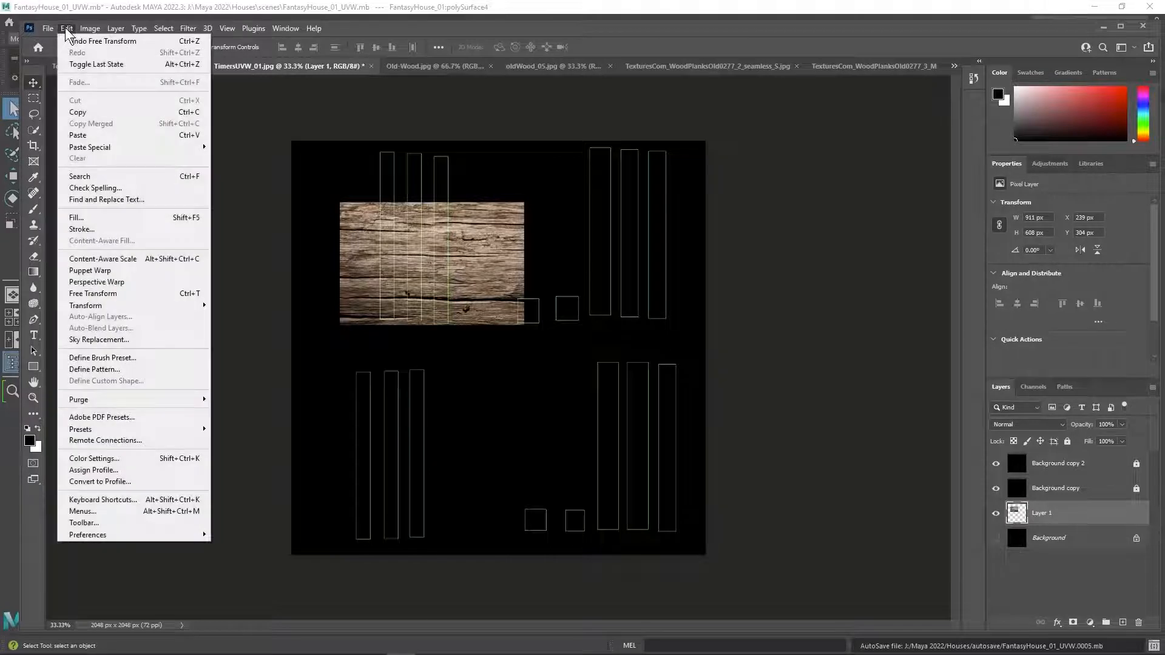
{"action": "mouse_move", "coordinate": [136, 309]}
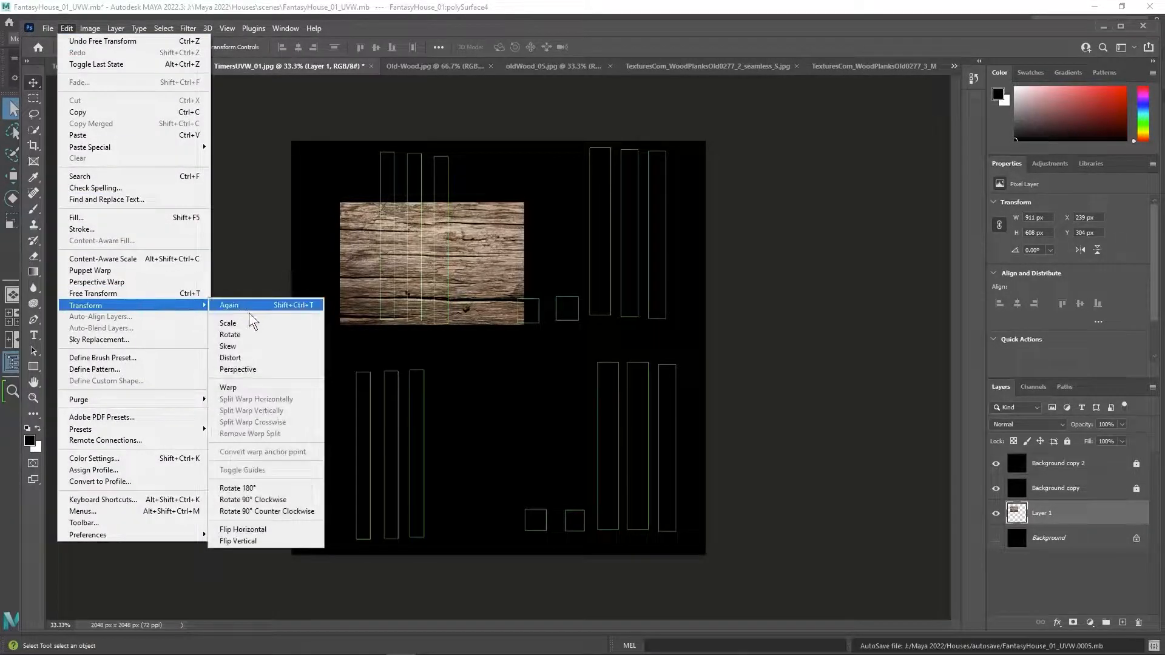
{"action": "left_click", "coordinate": [277, 500]}
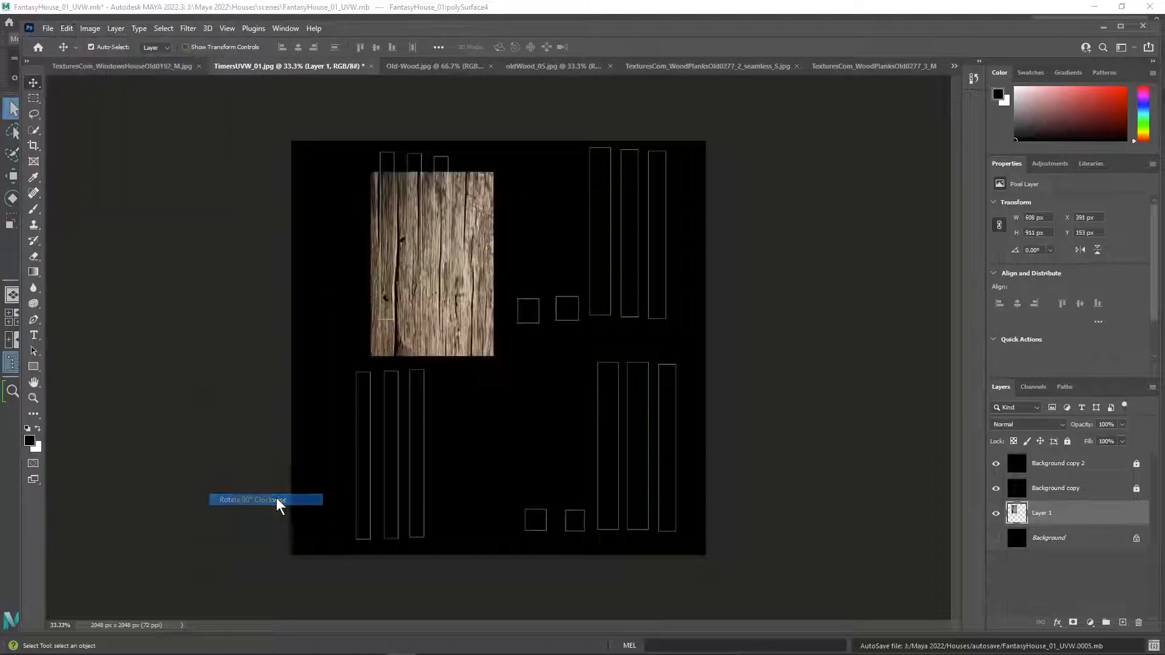
Move the wood layer to about X 367 px, Y 45 px so it fully covers the upper-left group of post outlines
{"action": "left_click_drag", "start_coordinate": [476, 281], "coordinate": [470, 261]}
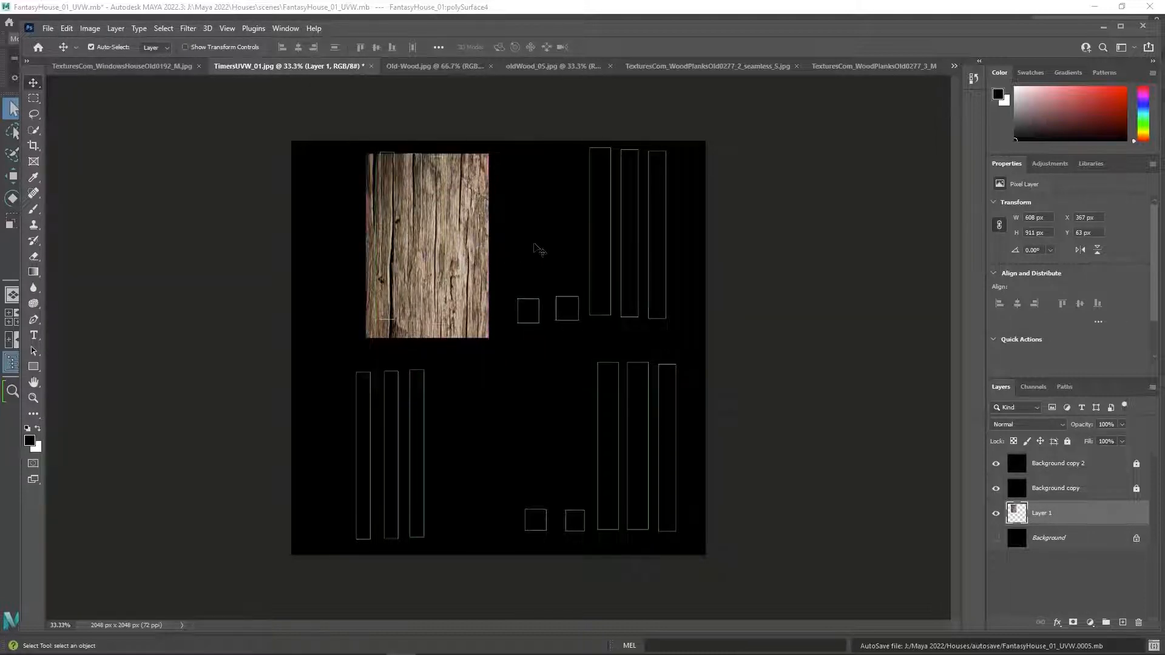
{"action": "scroll", "coordinate": [443, 296], "scroll_direction": "up", "scroll_amount": 7}
{"action": "scroll", "coordinate": [411, 272], "scroll_direction": "up", "scroll_amount": 2}
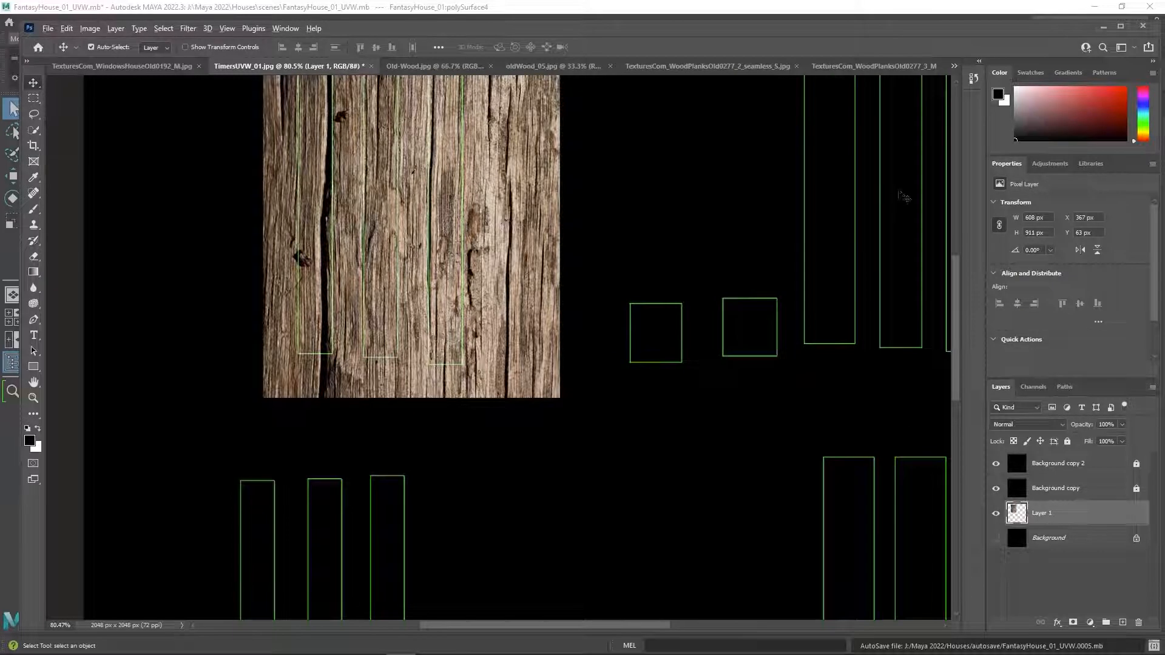
{"action": "left_click_drag", "start_coordinate": [956, 276], "coordinate": [957, 237]}
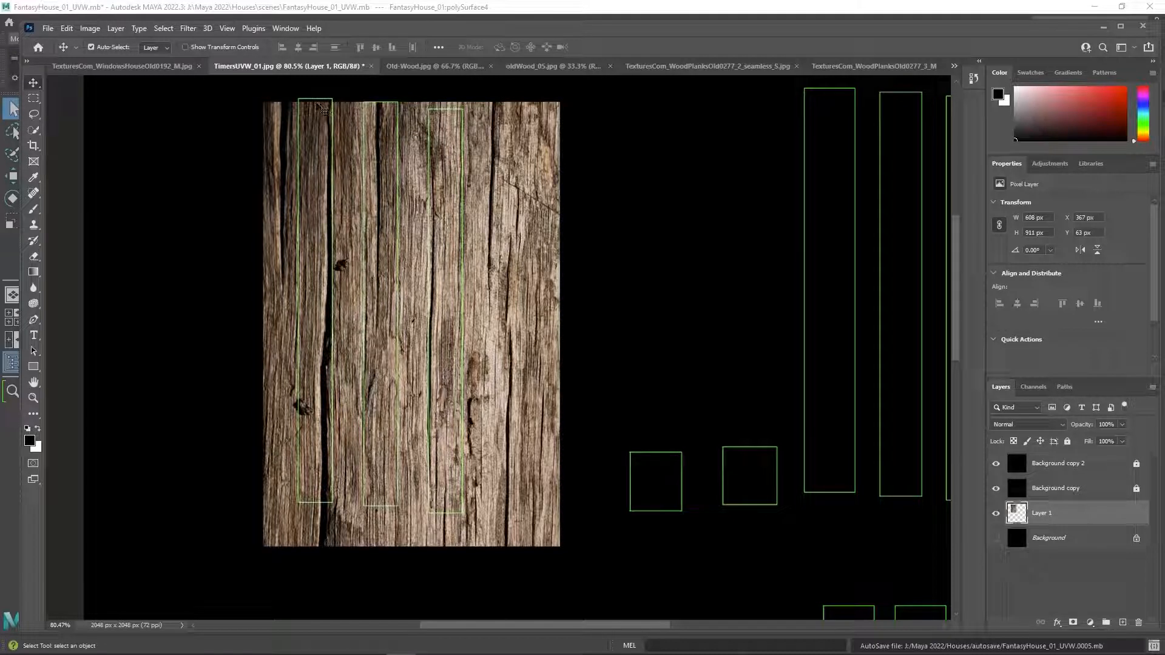
{"action": "key", "text": "Up"}
{"action": "key", "text": "Up"}
{"action": "key", "text": "Up"}
{"action": "key", "text": "Up"}
{"action": "key", "text": "Up"}
{"action": "key", "text": "Up"}
{"action": "key", "text": "Up"}
{"action": "key", "text": "Up"}
{"action": "key", "text": "Up"}
{"action": "key", "text": "Up"}
{"action": "key", "text": "Up"}
{"action": "key", "text": "Up"}
{"action": "key", "text": "Up"}
{"action": "key", "text": "Up"}
{"action": "key", "text": "Up"}
{"action": "key", "text": "Up"}
{"action": "key", "text": "Up"}
{"action": "key", "text": "Up"}
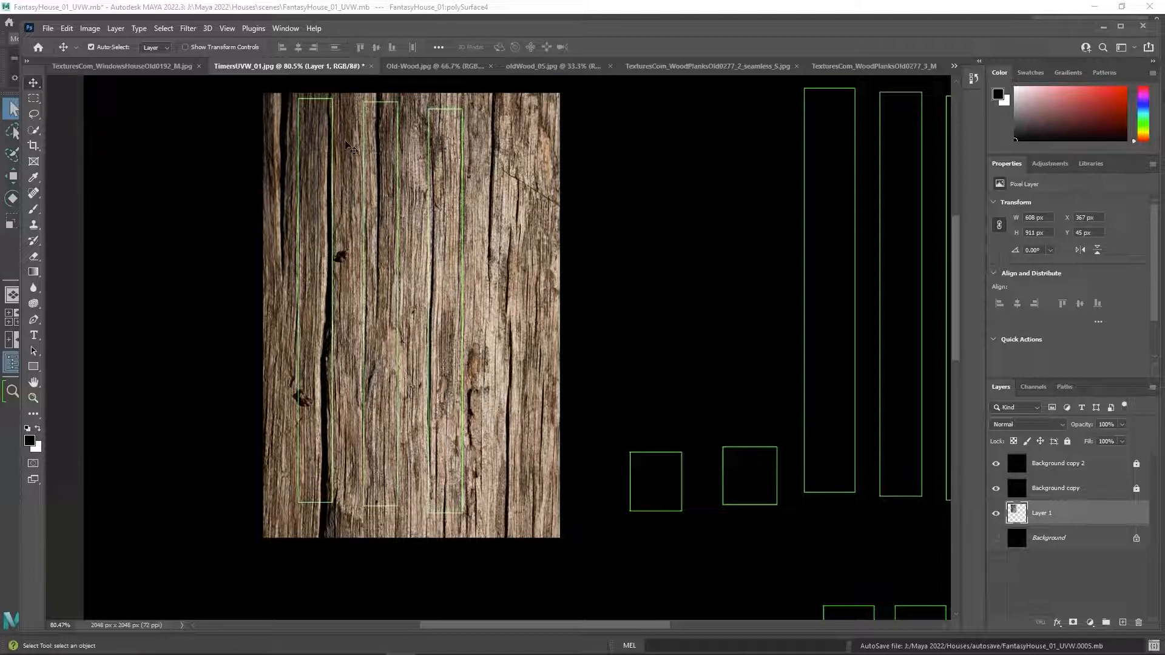
Duplicate Layer 1 and place the copy over the upper-right group of post outlines at about X 1457 px, Y 0 px
{"action": "right_click", "coordinate": [1066, 537]}
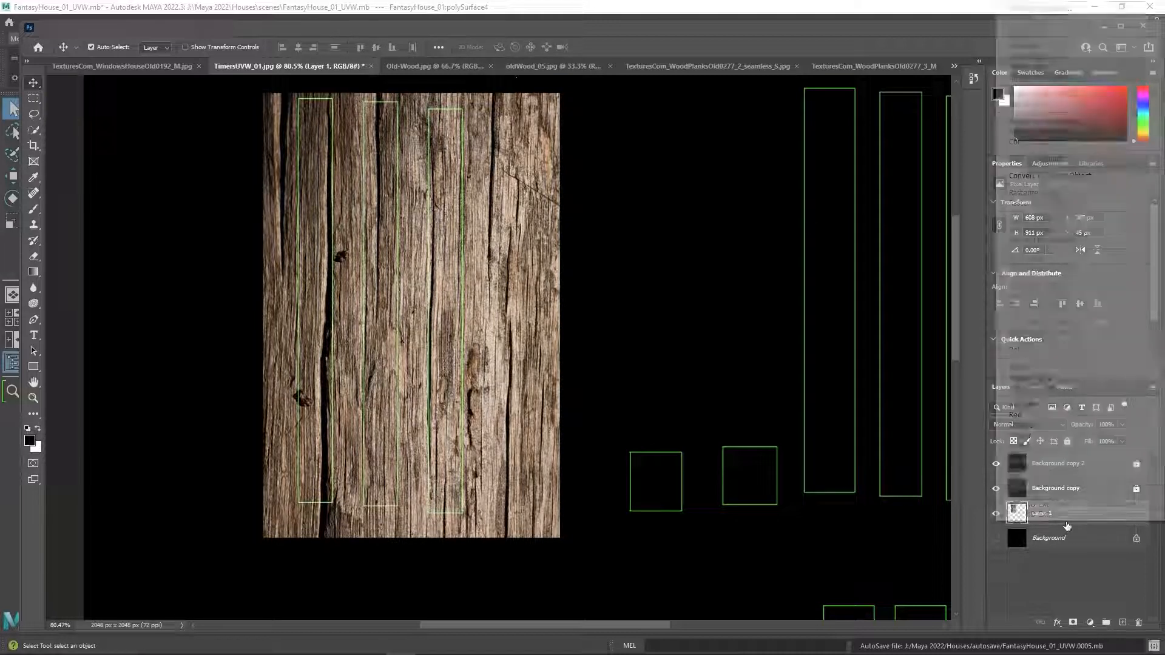
{"action": "left_click", "coordinate": [1037, 55]}
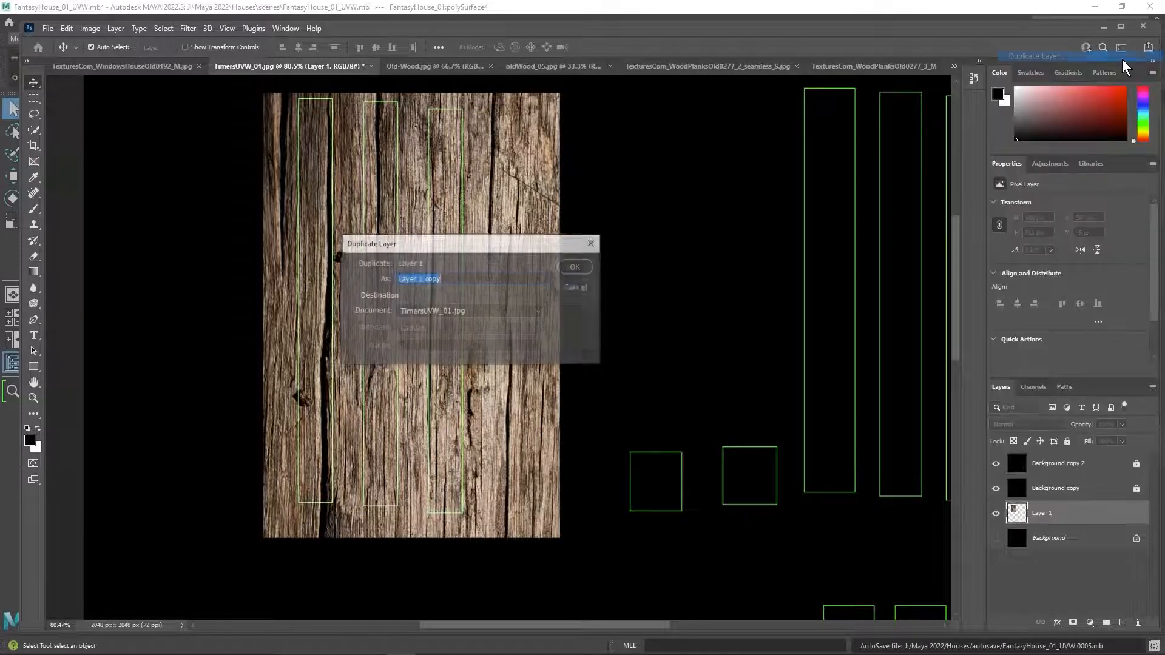
{"action": "left_click", "coordinate": [577, 266]}
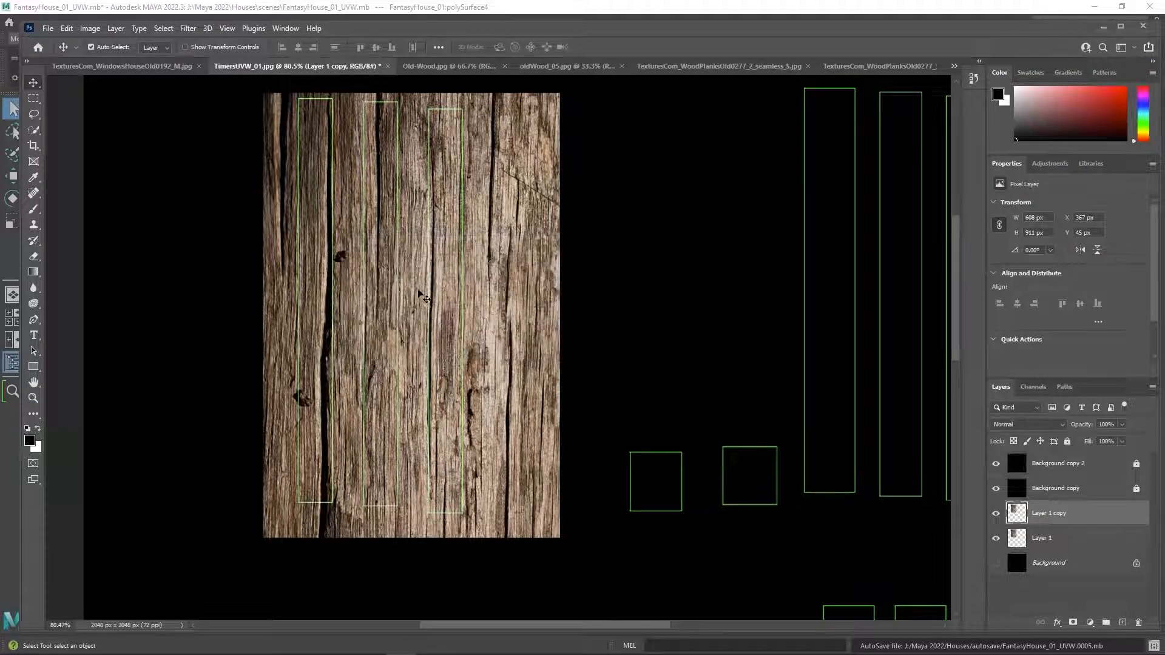
{"action": "left_click_drag", "start_coordinate": [424, 297], "coordinate": [896, 275]}
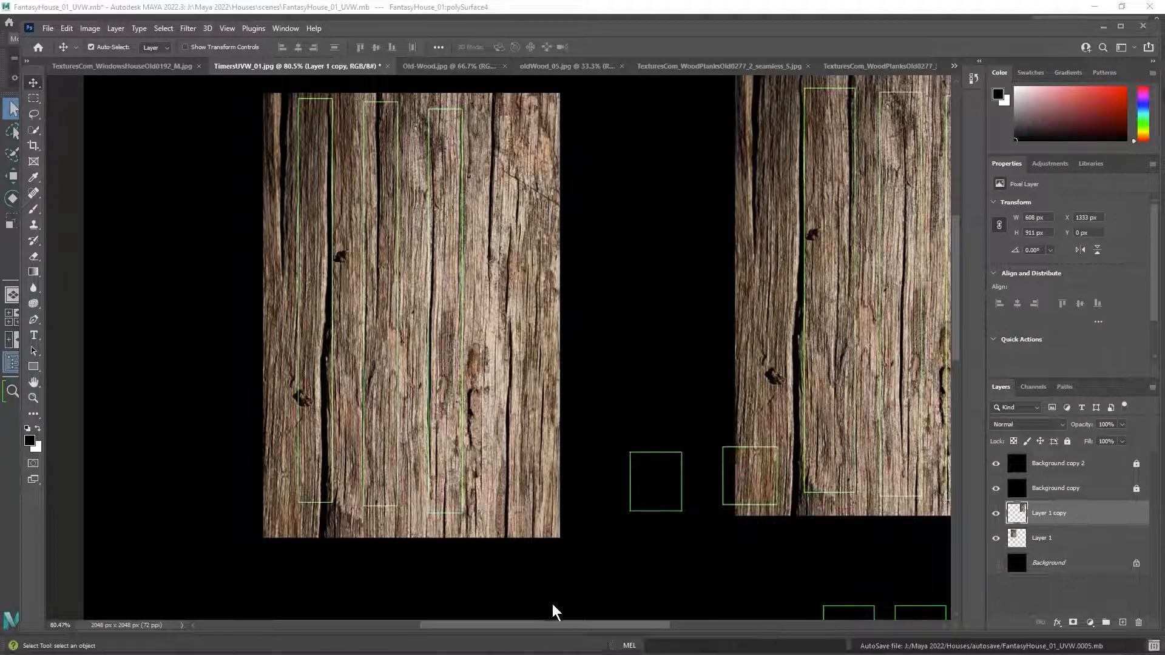
{"action": "left_click_drag", "start_coordinate": [575, 625], "coordinate": [625, 631]}
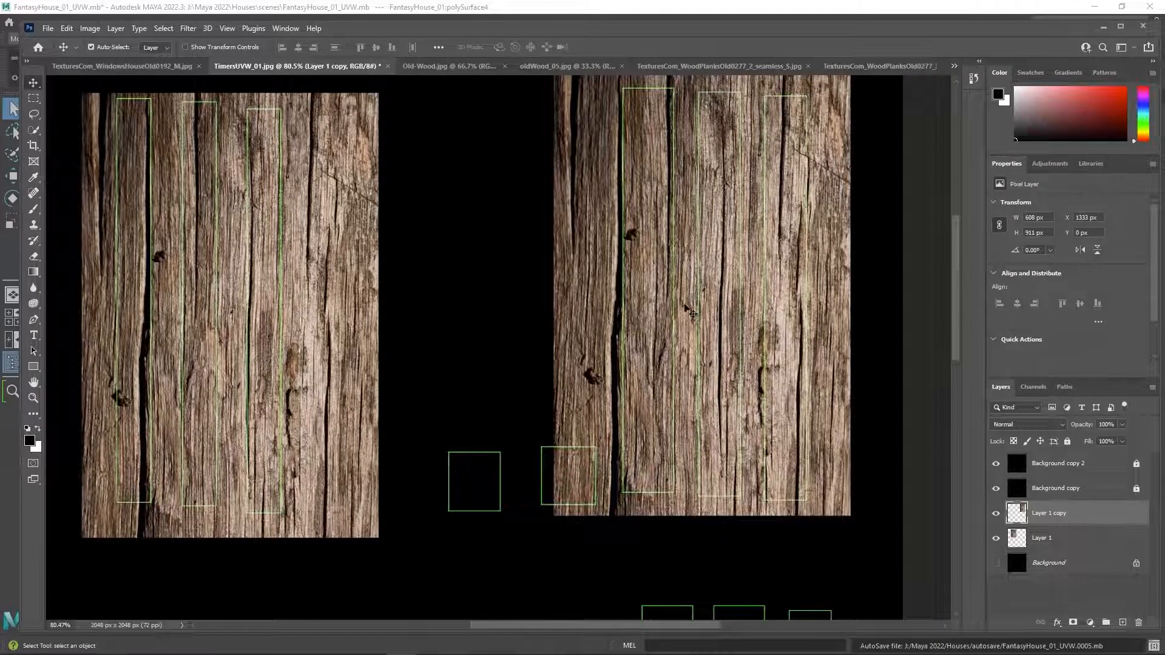
{"action": "left_click_drag", "start_coordinate": [679, 258], "coordinate": [747, 260]}
Paste another copy of the wood layer and place it over the lower-right post outlines at about X 1440 px, Y 997 px
{"action": "scroll", "coordinate": [489, 283], "scroll_direction": "down", "scroll_amount": 5}
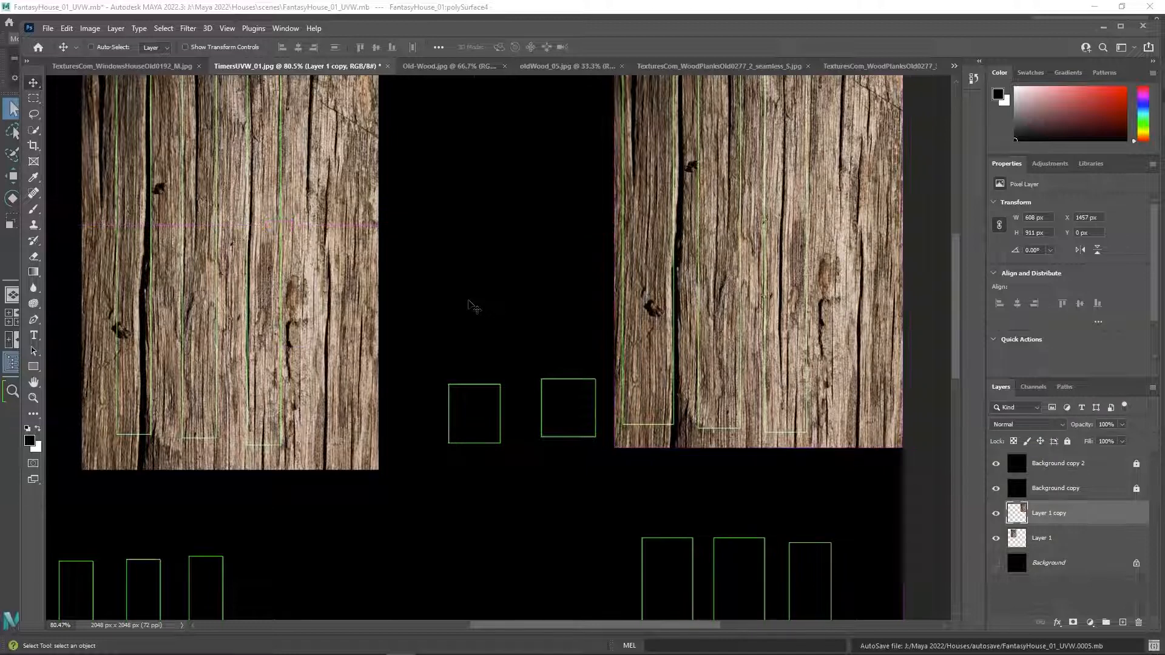
{"action": "key", "text": "ctrl+v"}
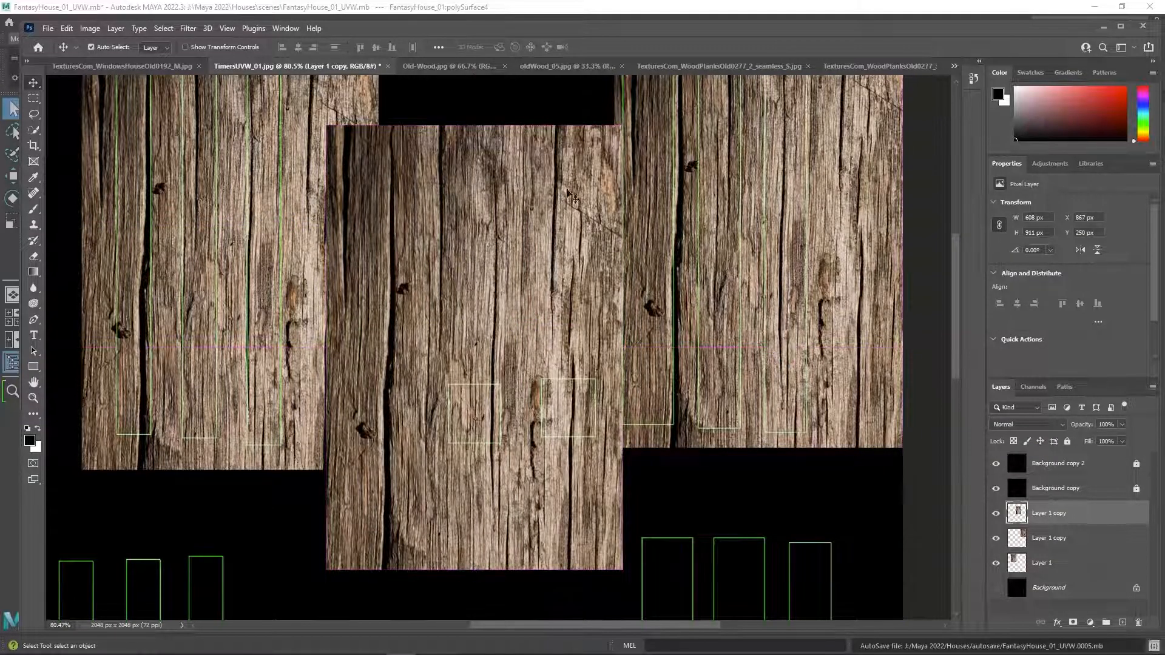
{"action": "scroll", "coordinate": [570, 194], "scroll_direction": "down", "scroll_amount": 7}
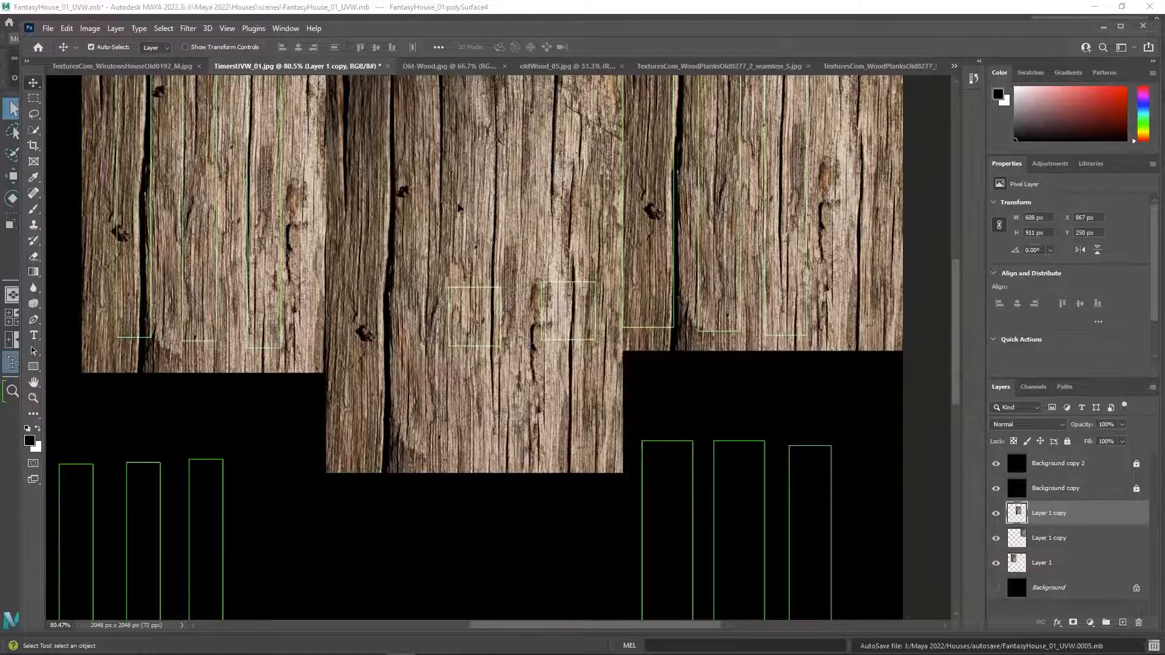
{"action": "left_click_drag", "start_coordinate": [459, 208], "coordinate": [774, 546]}
{"action": "scroll", "coordinate": [728, 546], "scroll_direction": "down", "scroll_amount": 1}
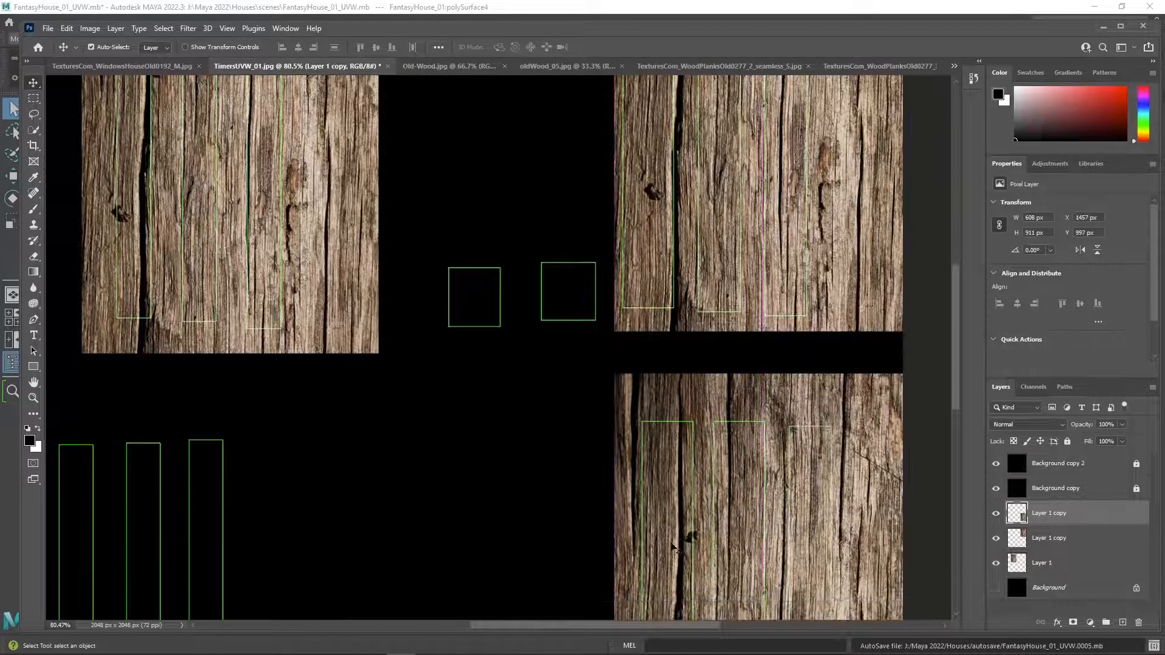
{"action": "scroll", "coordinate": [674, 546], "scroll_direction": "down", "scroll_amount": 10}
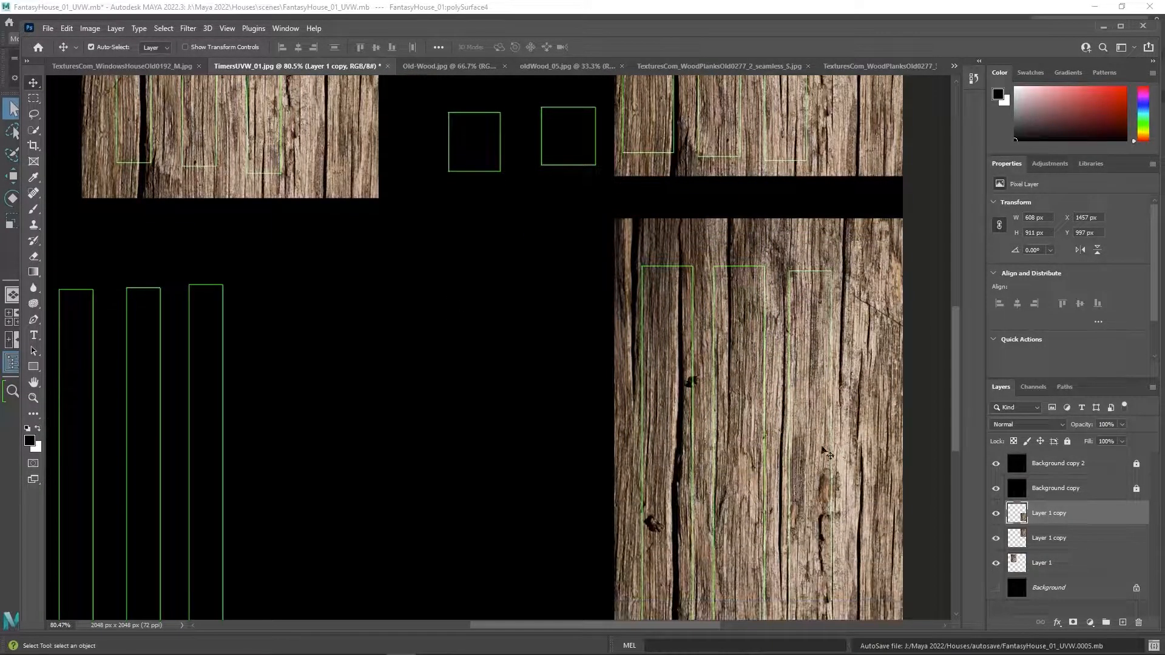
{"action": "scroll", "coordinate": [826, 452], "scroll_direction": "down", "scroll_amount": 3}
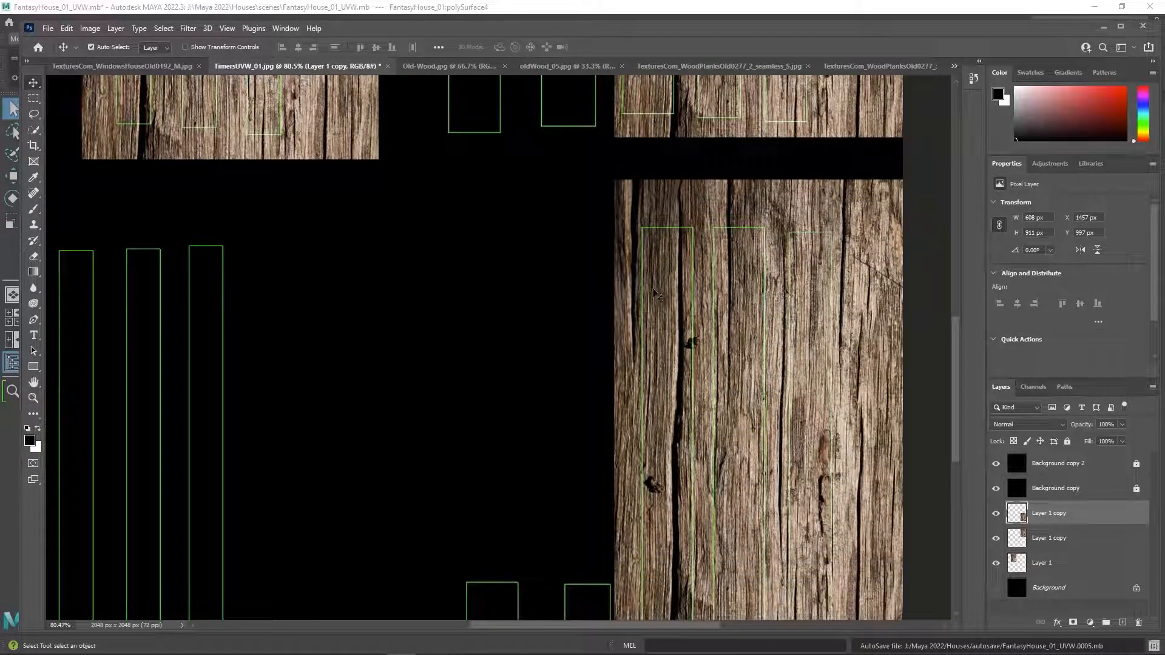
{"action": "scroll", "coordinate": [644, 273], "scroll_direction": "down", "scroll_amount": 4}
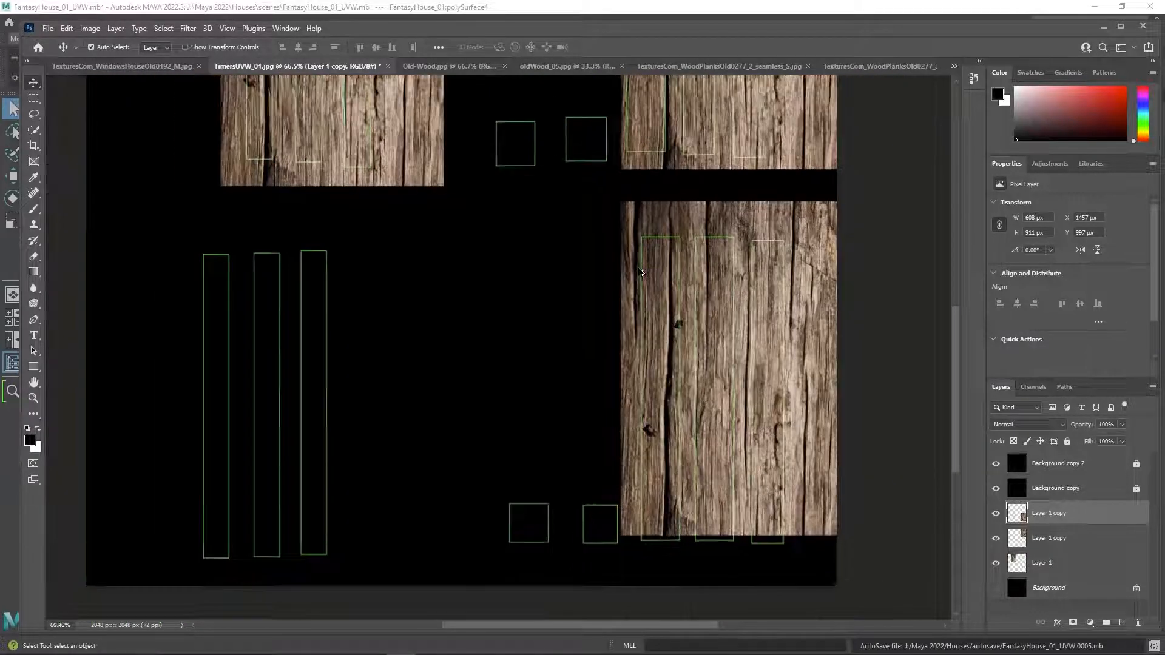
{"action": "left_click_drag", "start_coordinate": [750, 235], "coordinate": [742, 232]}
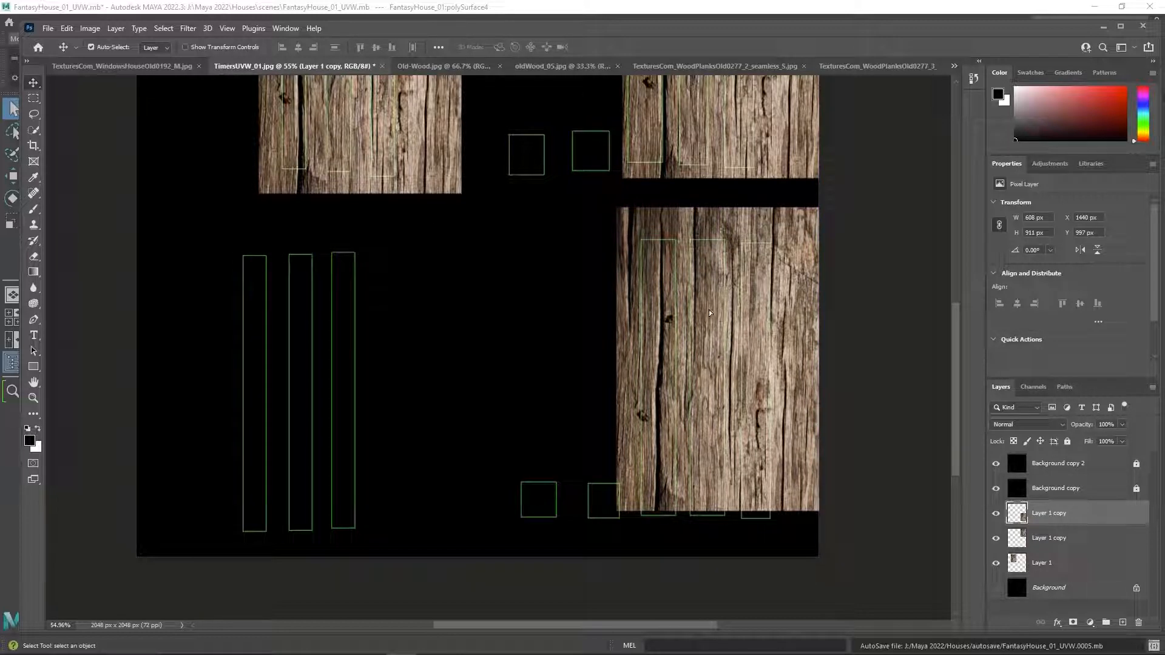
Place another wood copy over the lower-left post outlines, flip it vertically and reposition it at about X 118 px, Y 1065 px
{"action": "left_click_drag", "start_coordinate": [709, 311], "coordinate": [349, 345]}
{"action": "left_click_drag", "start_coordinate": [348, 343], "coordinate": [342, 343]}
{"action": "left_click", "coordinate": [68, 29]}
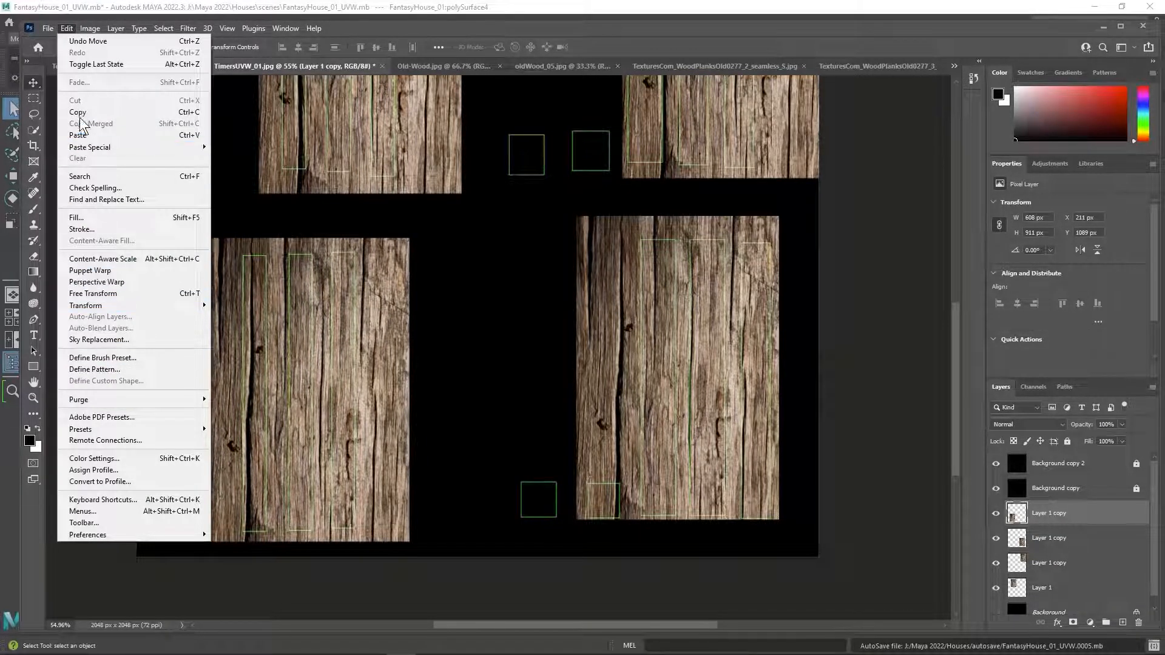
{"action": "mouse_move", "coordinate": [151, 308]}
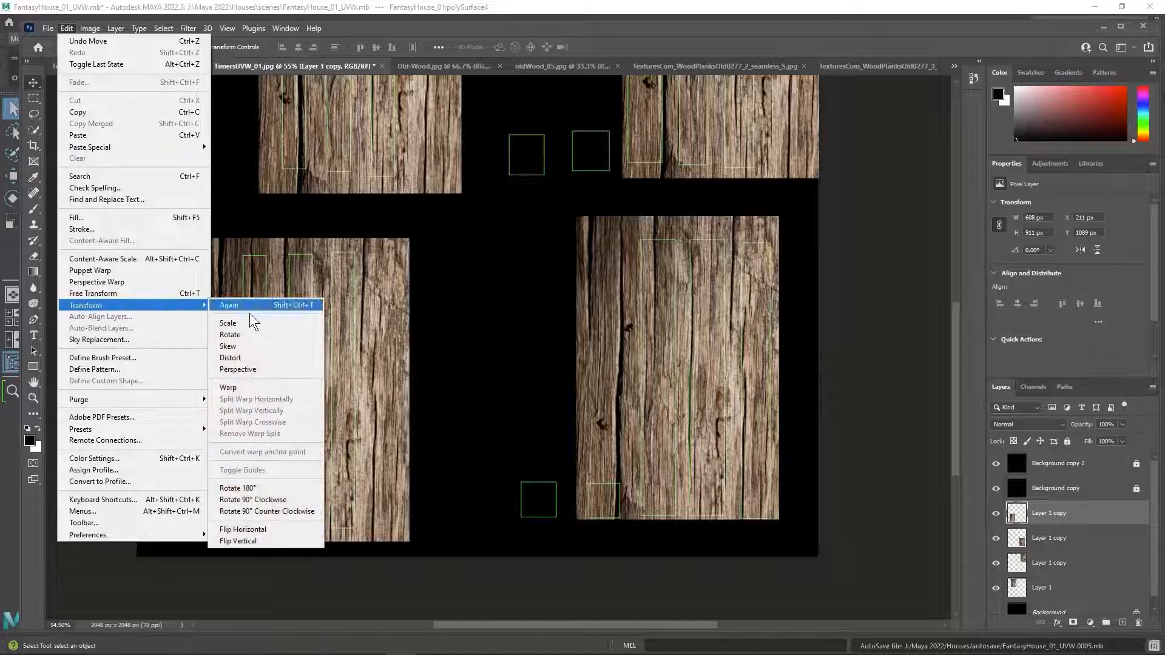
{"action": "left_click", "coordinate": [264, 537]}
{"action": "left_click_drag", "start_coordinate": [309, 322], "coordinate": [267, 315]}
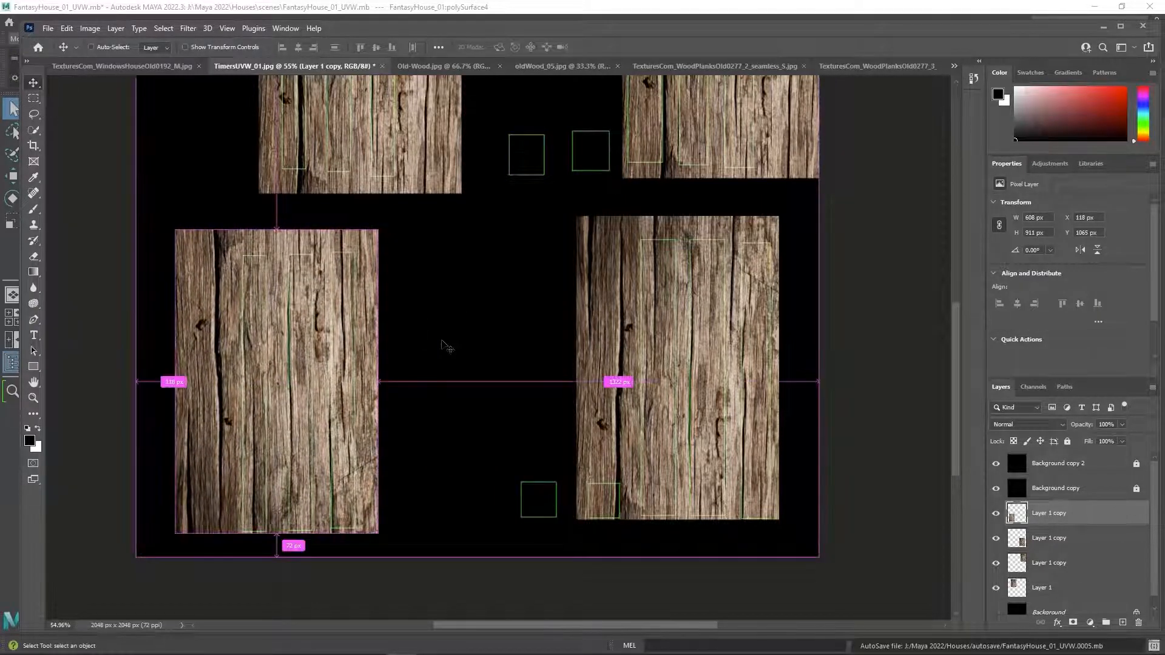
Paste another wood copy, scale it to about 402 × 587 px and place it over the two upper small square outlines
{"action": "key", "text": "ctrl+v"}
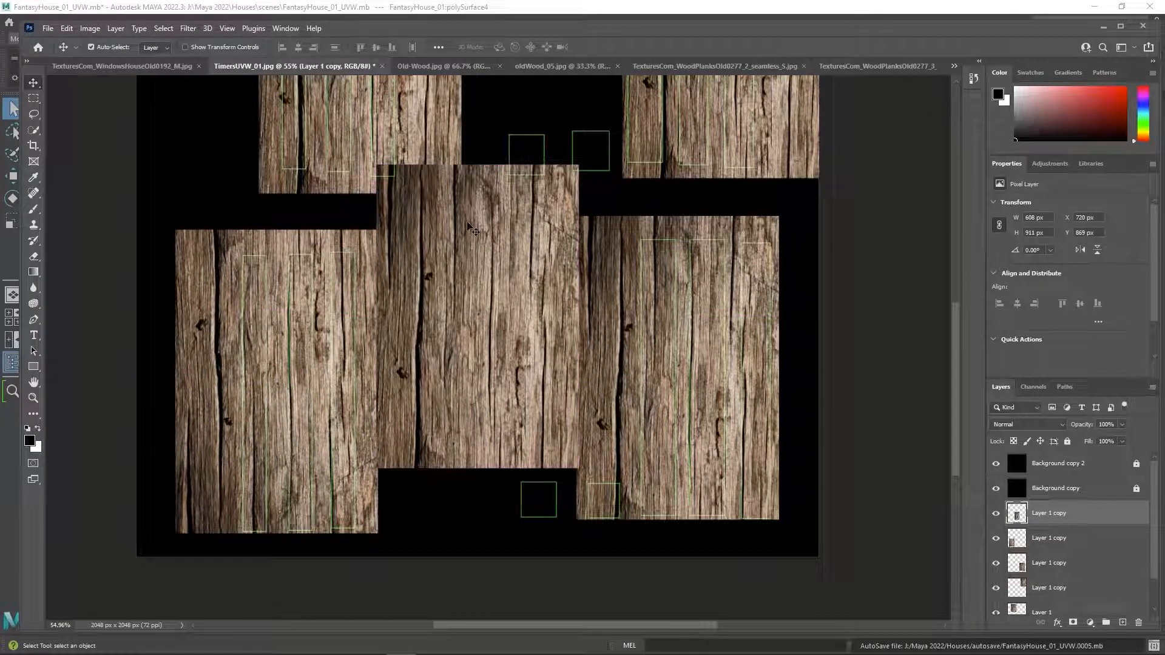
{"action": "key", "text": "ctrl+t"}
{"action": "left_click_drag", "start_coordinate": [379, 166], "coordinate": [571, 113]}
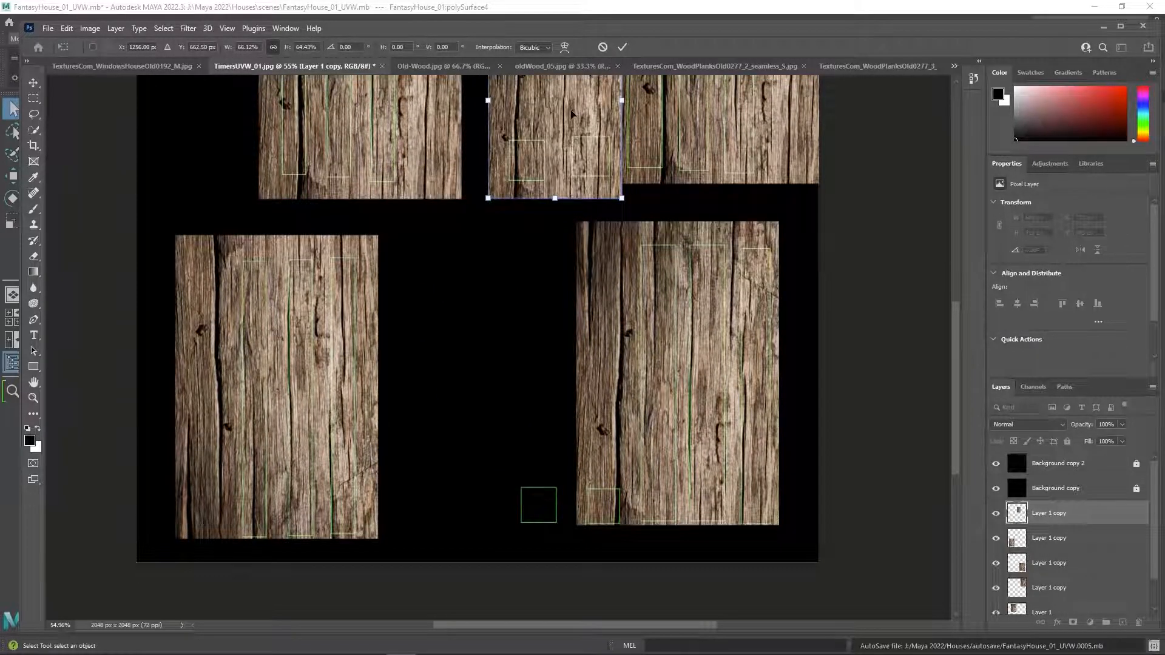
{"action": "key", "text": "Return"}
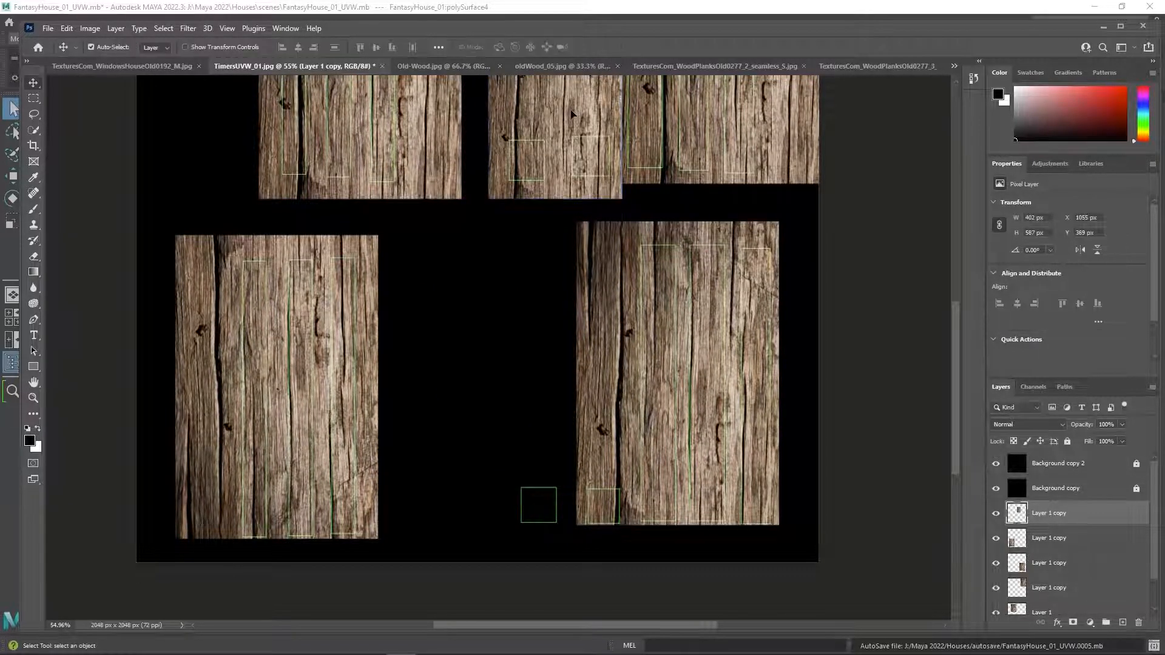
Copy and paste the reduced wood layer, placing the copy over the lower small square outlines at about X 918 px, Y 1544 px
{"action": "key", "text": "ctrl"}
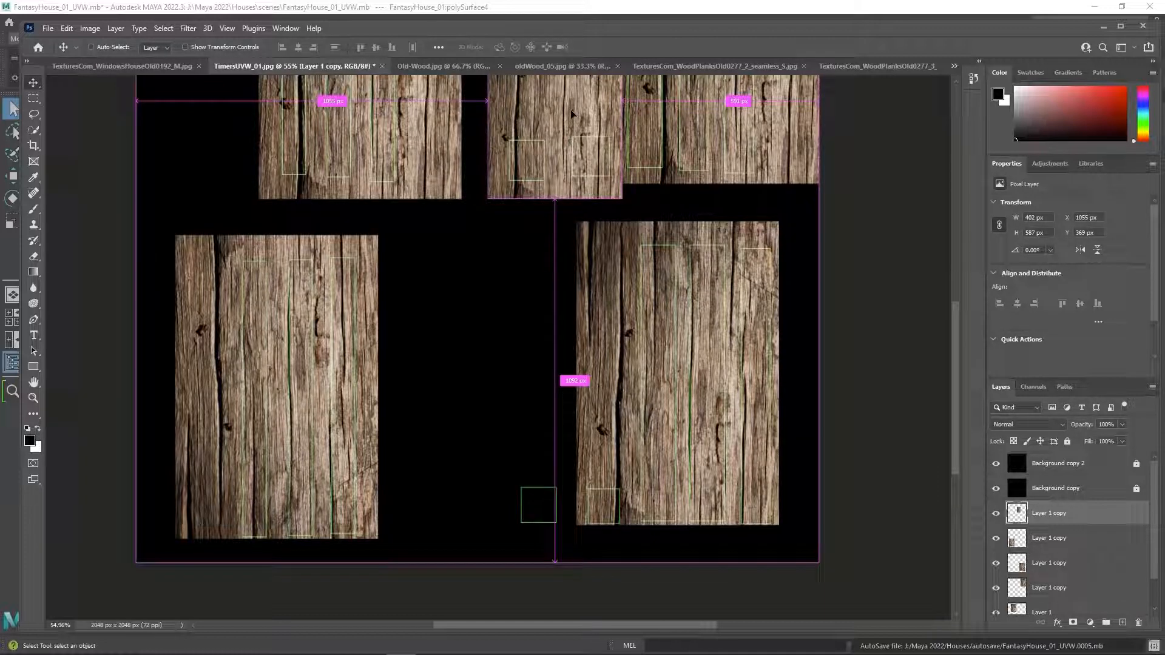
{"action": "key", "text": "ctrl+v"}
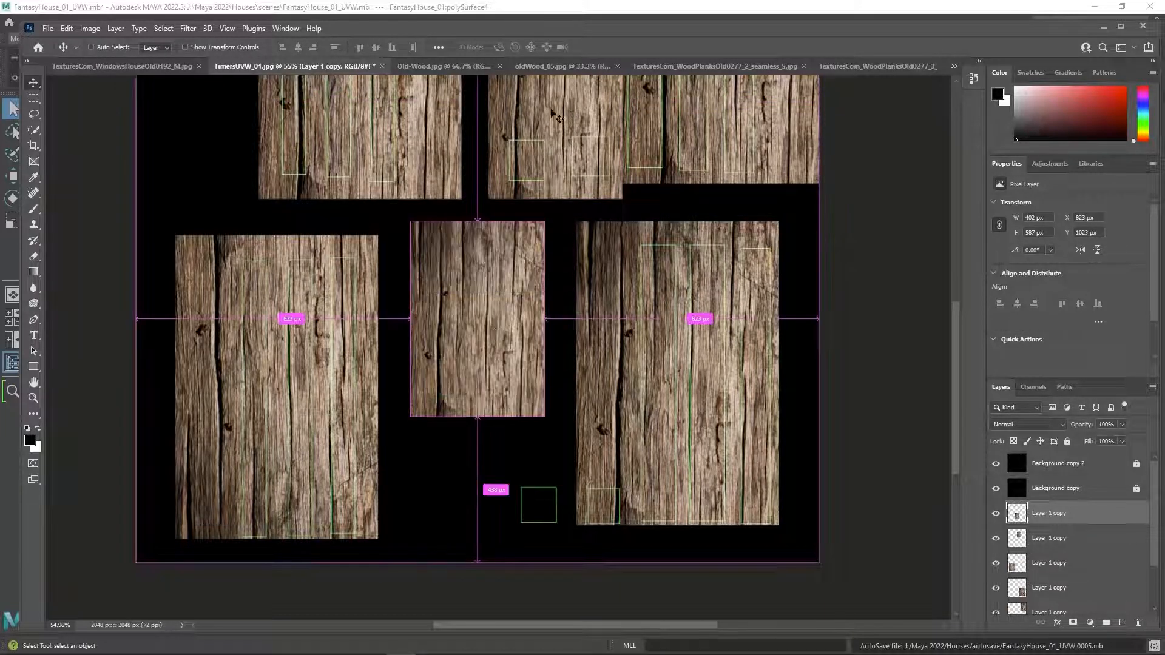
{"action": "left_click_drag", "start_coordinate": [486, 315], "coordinate": [524, 483]}
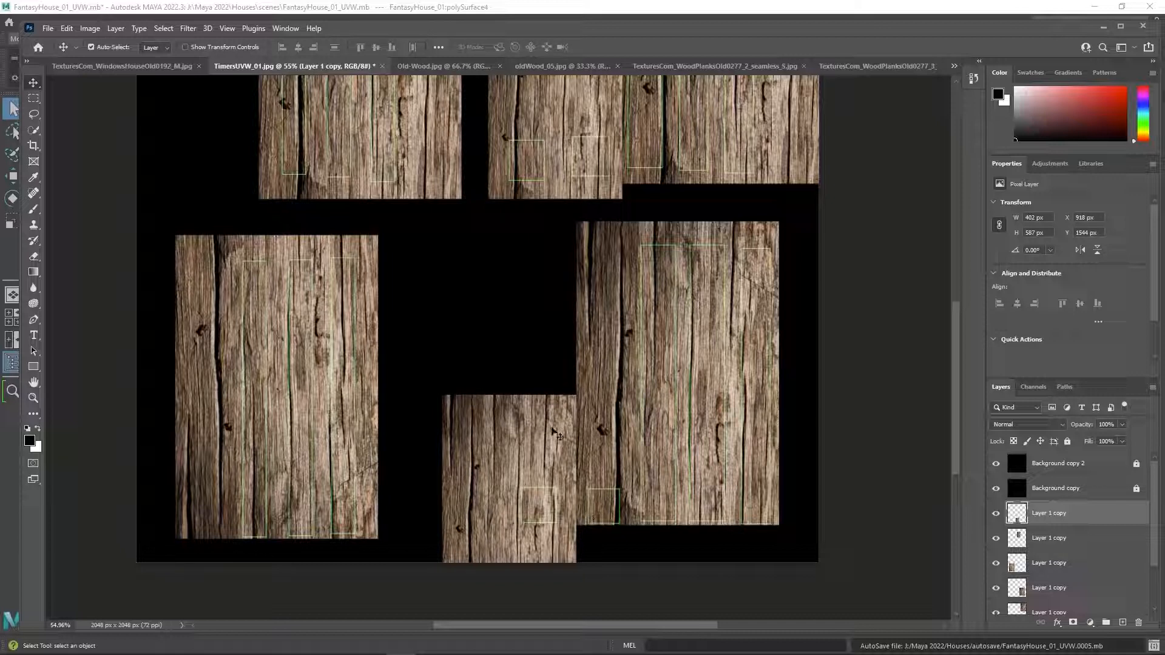
{"action": "mouse_move", "coordinate": [568, 425]}
{"action": "left_mouse_down"}
{"action": "mouse_move", "coordinate": [585, 424]}
{"action": "mouse_move", "coordinate": [554, 418]}
{"action": "left_mouse_up"}
Create a new empty layer directly above the Background, beneath all the wood layers
{"action": "scroll", "coordinate": [953, 425], "scroll_direction": "down", "scroll_amount": 5}
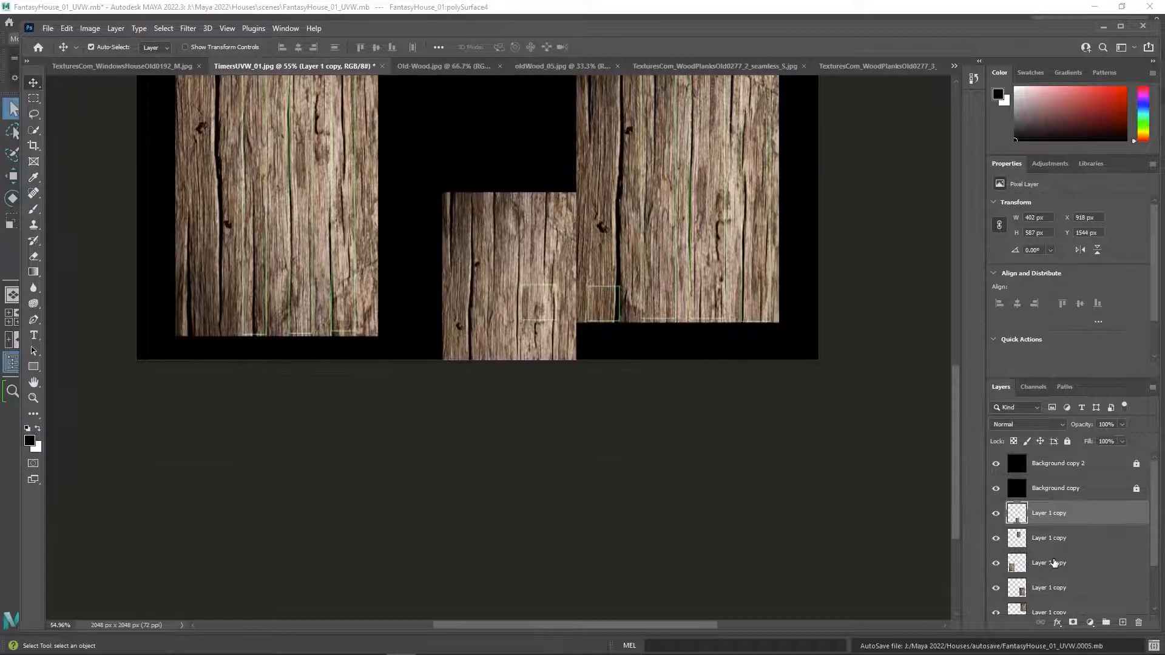
{"action": "scroll", "coordinate": [1059, 573], "scroll_direction": "down", "scroll_amount": 2}
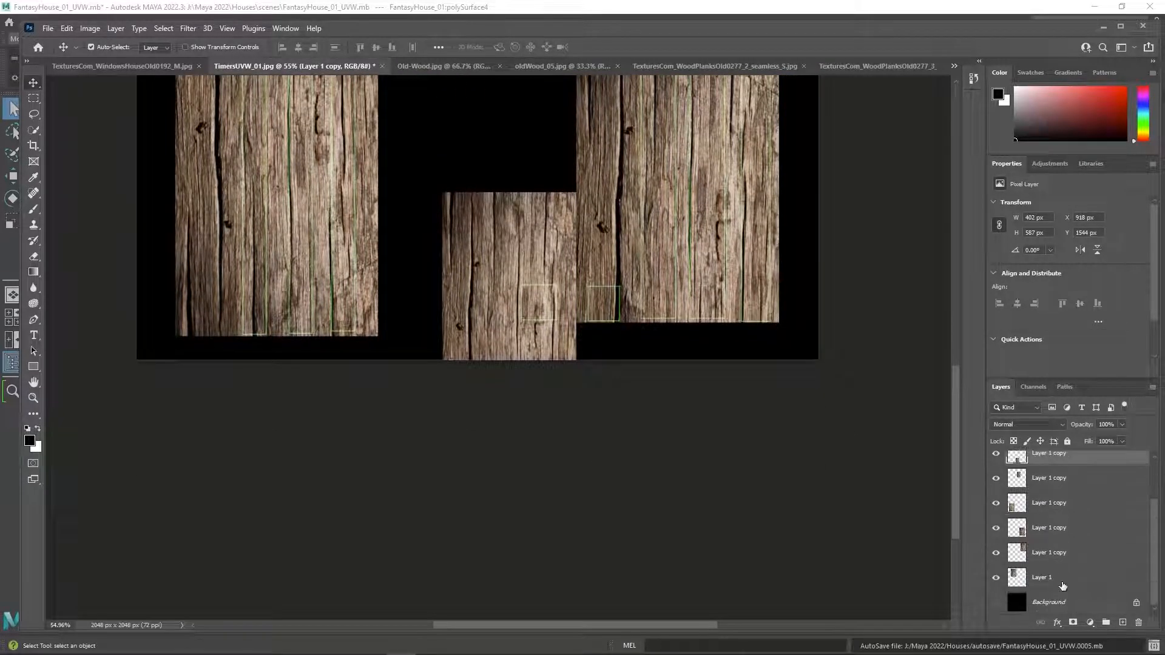
{"action": "left_click", "coordinate": [1074, 619]}
{"action": "left_click", "coordinate": [1101, 608]}
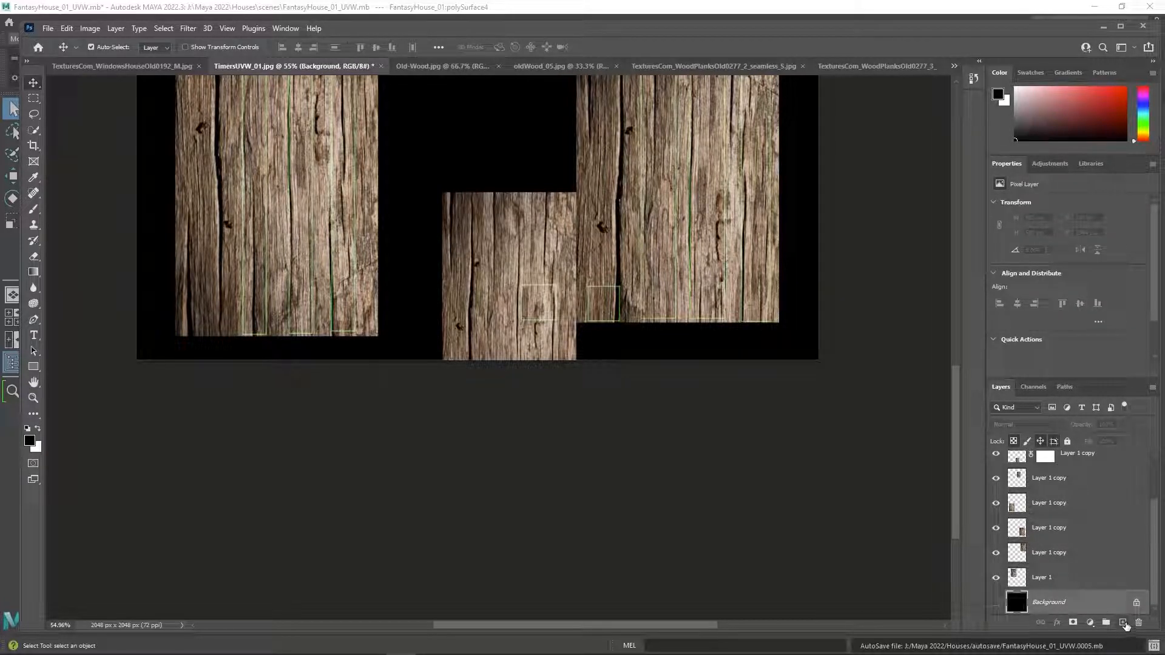
{"action": "left_click", "coordinate": [1123, 623]}
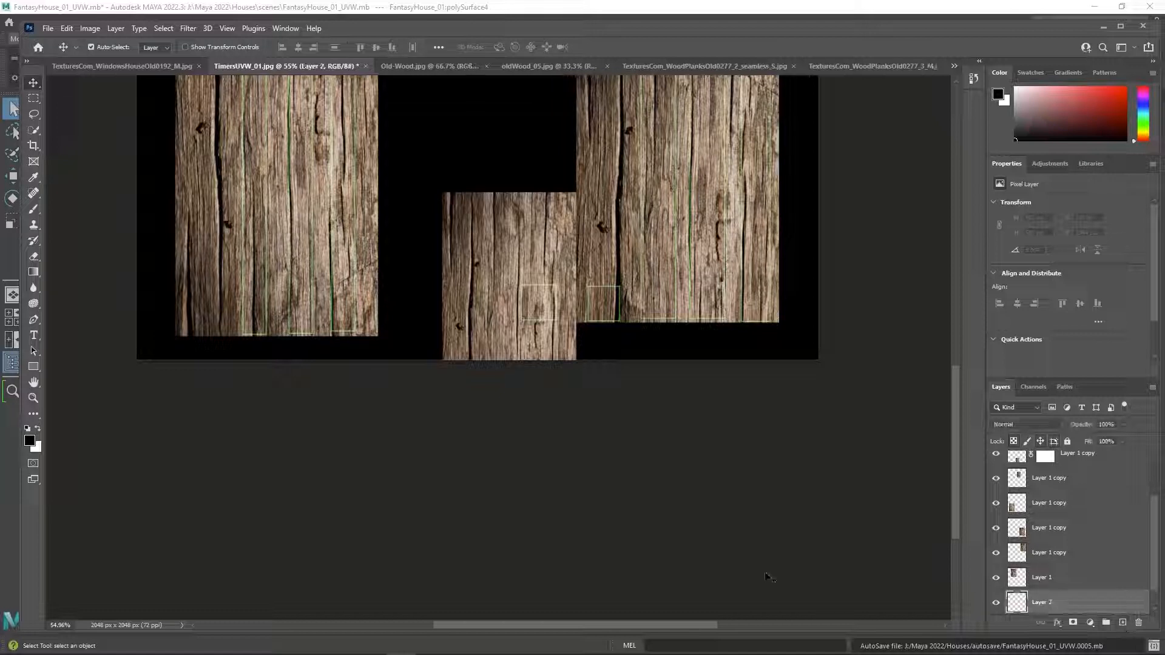
Sample a medium brown from the wood with the Eyedropper and fill the new layer with that foreground color
{"action": "left_click", "coordinate": [34, 177]}
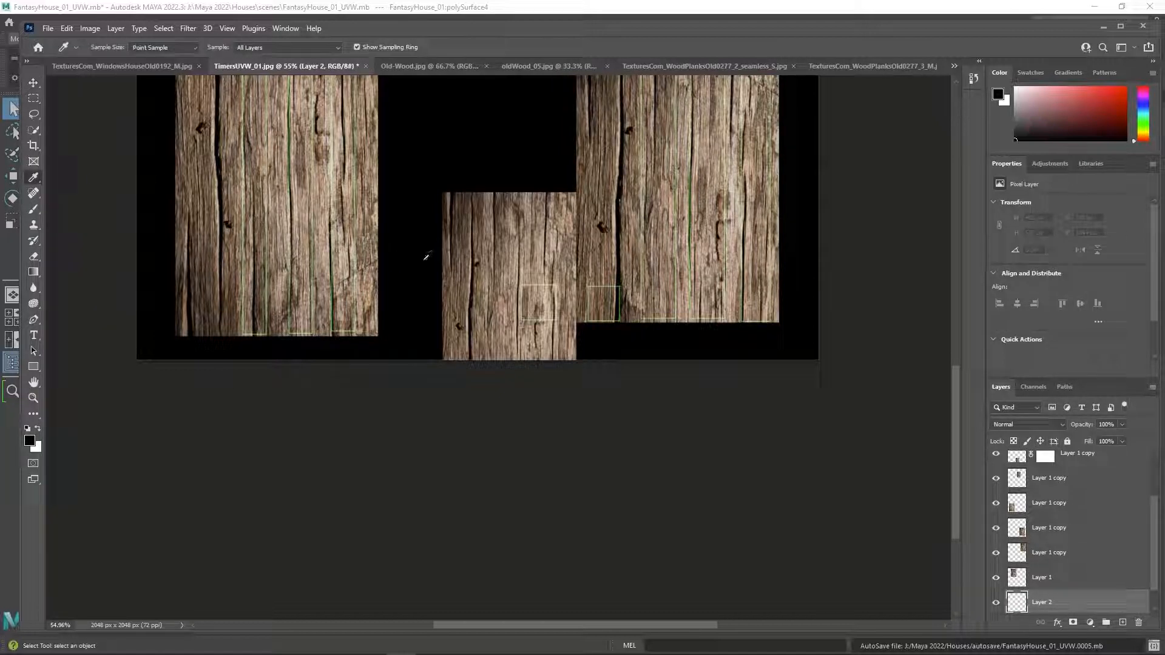
{"action": "left_click", "coordinate": [468, 291]}
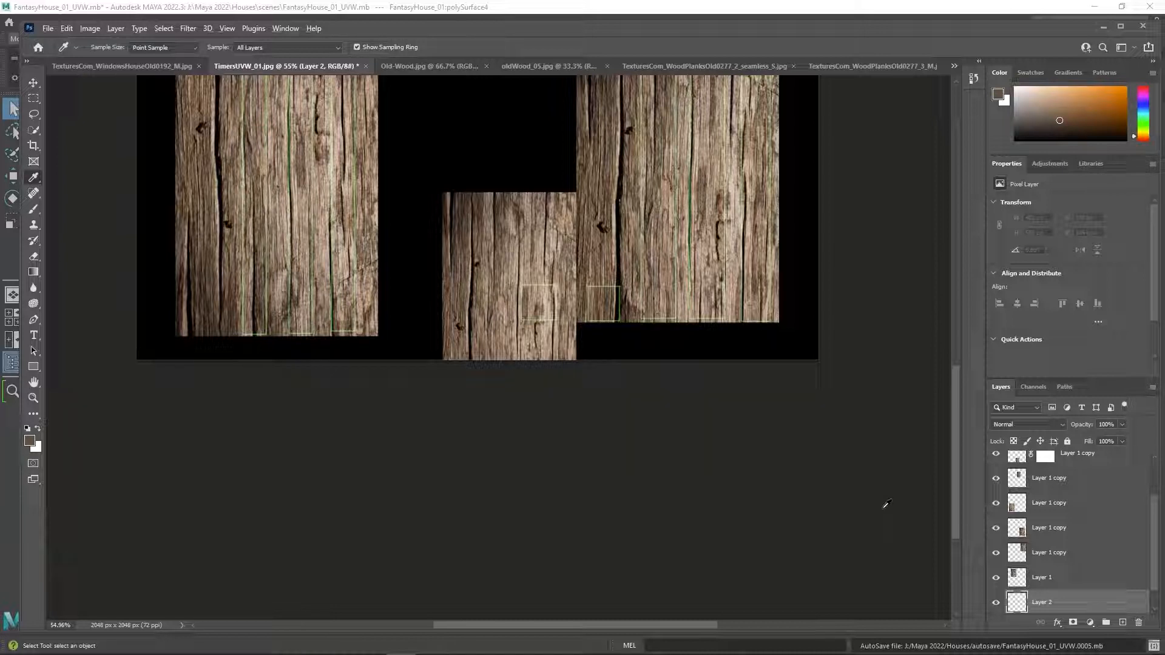
{"action": "key", "text": "alt+Delete"}
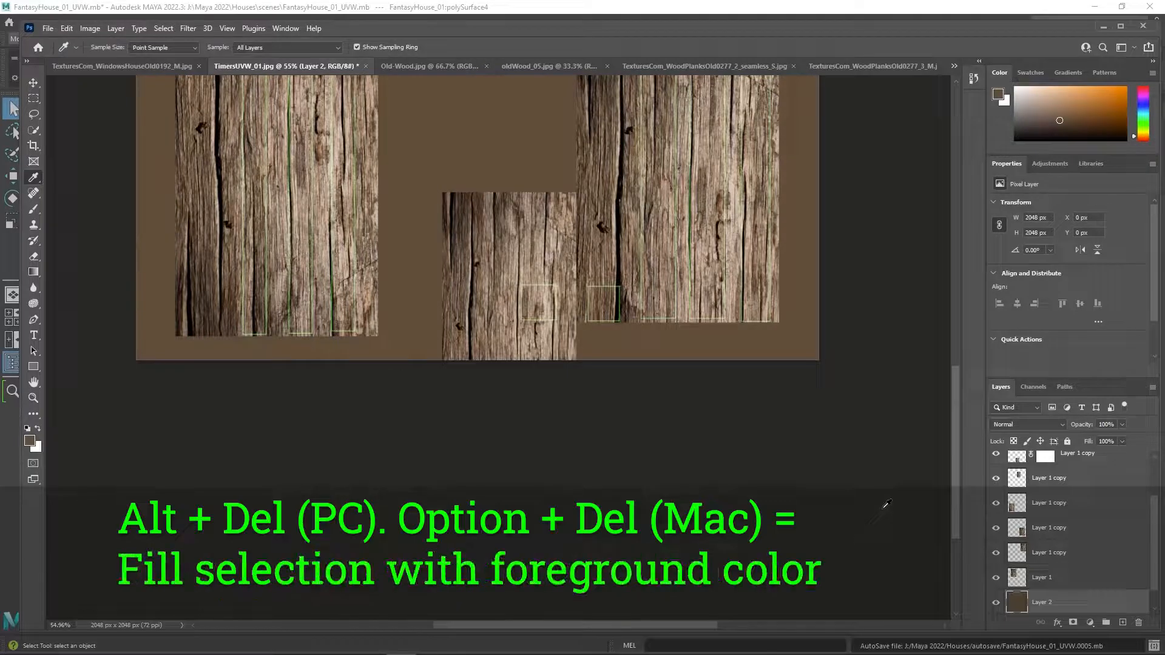
{"action": "scroll", "coordinate": [885, 505], "scroll_direction": "up", "scroll_amount": 5}
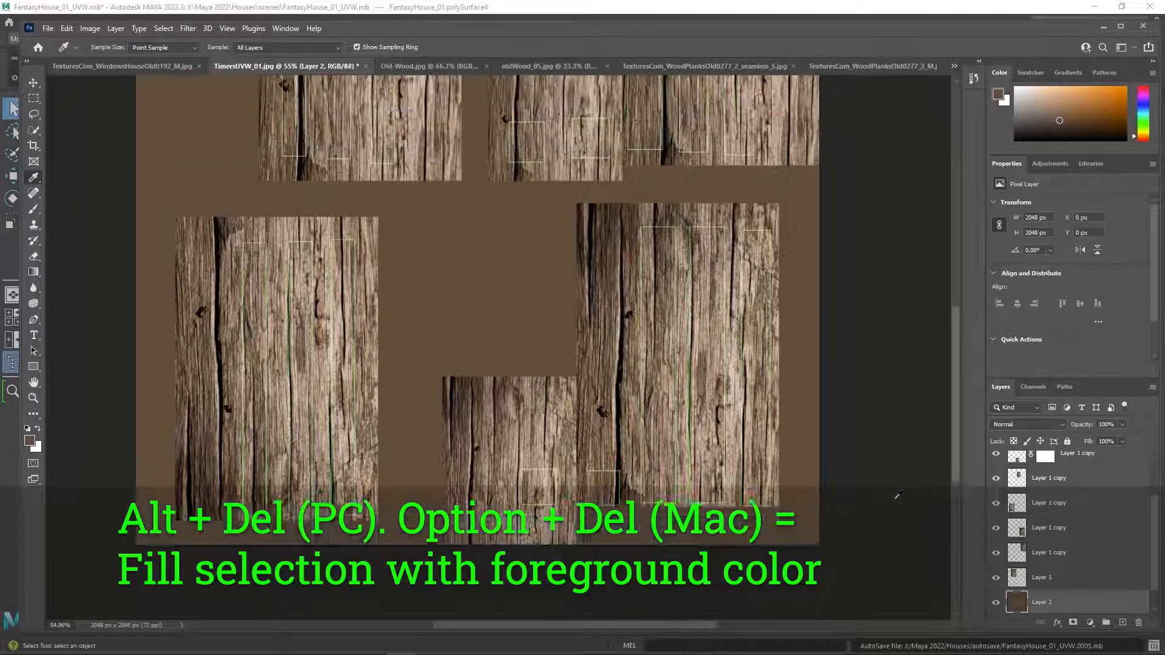
{"action": "scroll", "coordinate": [898, 495], "scroll_direction": "up", "scroll_amount": 8}
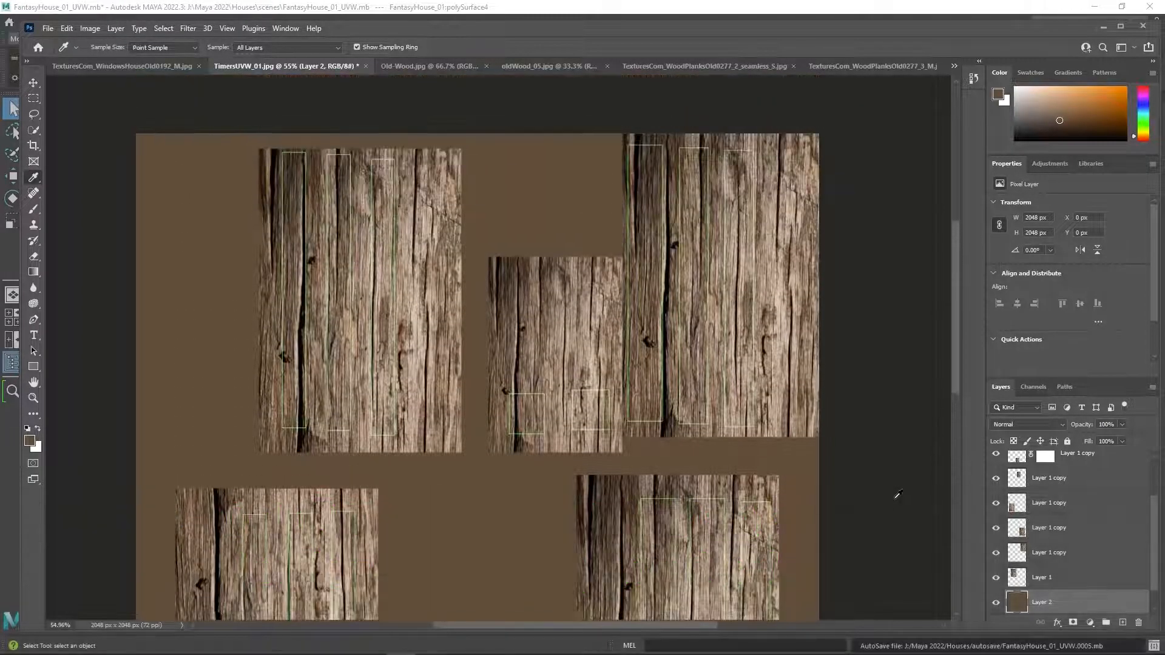
Hide the Background copy layer so the UV outlines are left out of the wood texture
{"action": "scroll", "coordinate": [898, 494], "scroll_direction": "down", "scroll_amount": 4}
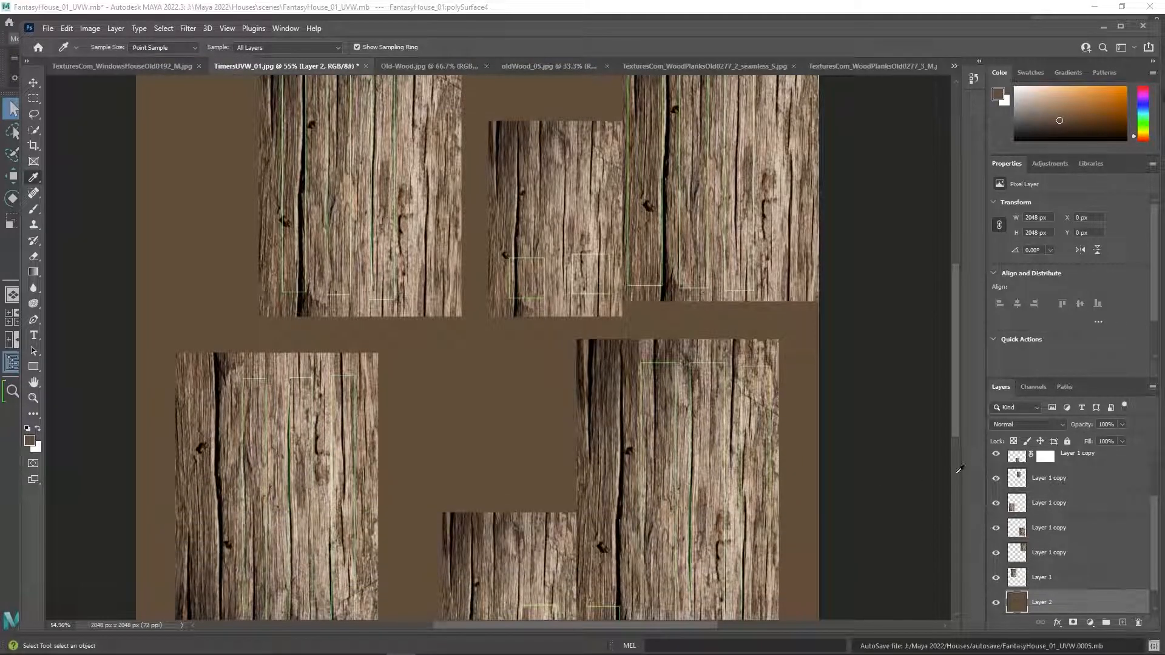
{"action": "scroll", "coordinate": [1007, 493], "scroll_direction": "up", "scroll_amount": 3}
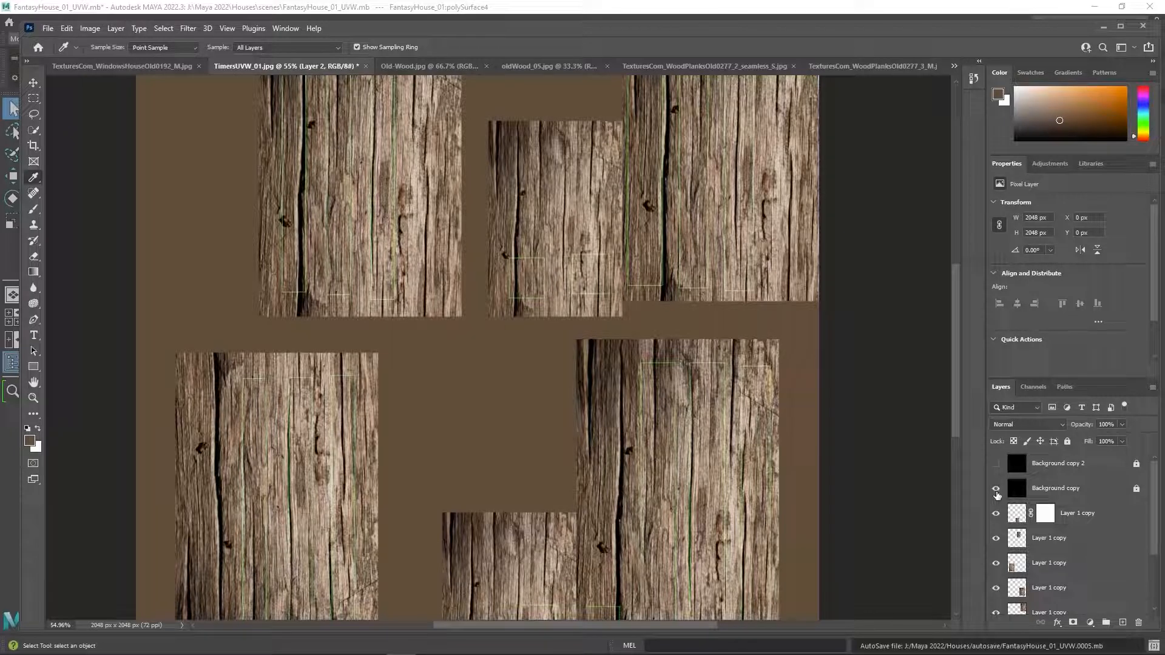
{"action": "left_click", "coordinate": [995, 488]}
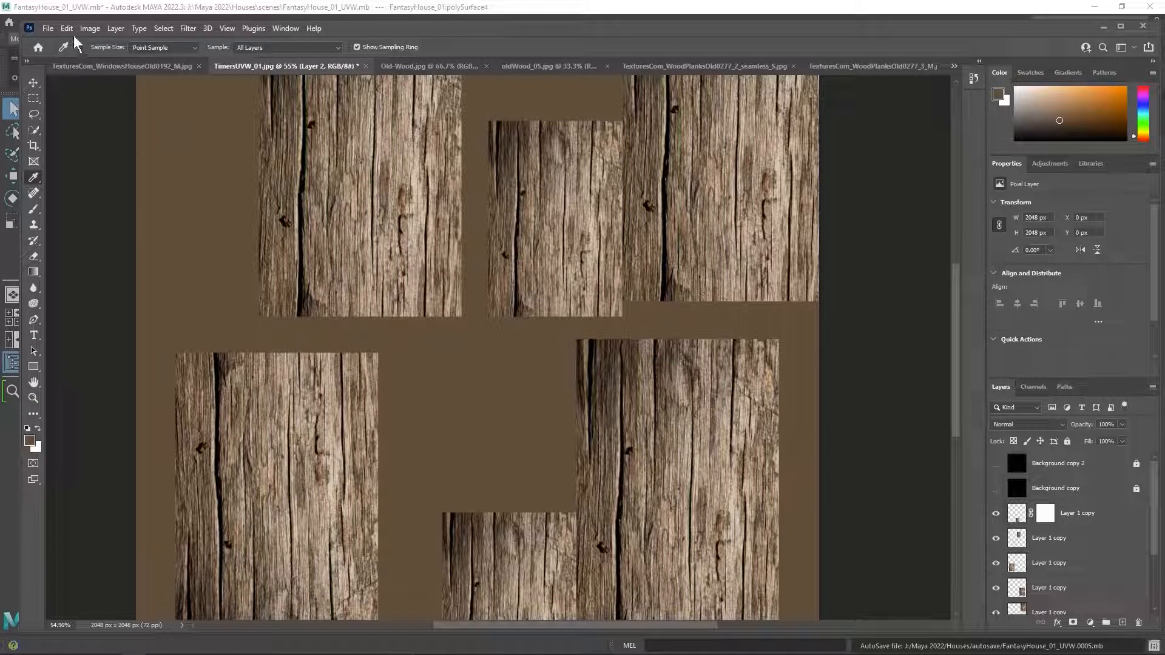
Export the texture as a JPG at 2048 × 2048 px with Good quality and 100% scale
{"action": "left_click", "coordinate": [49, 28]}
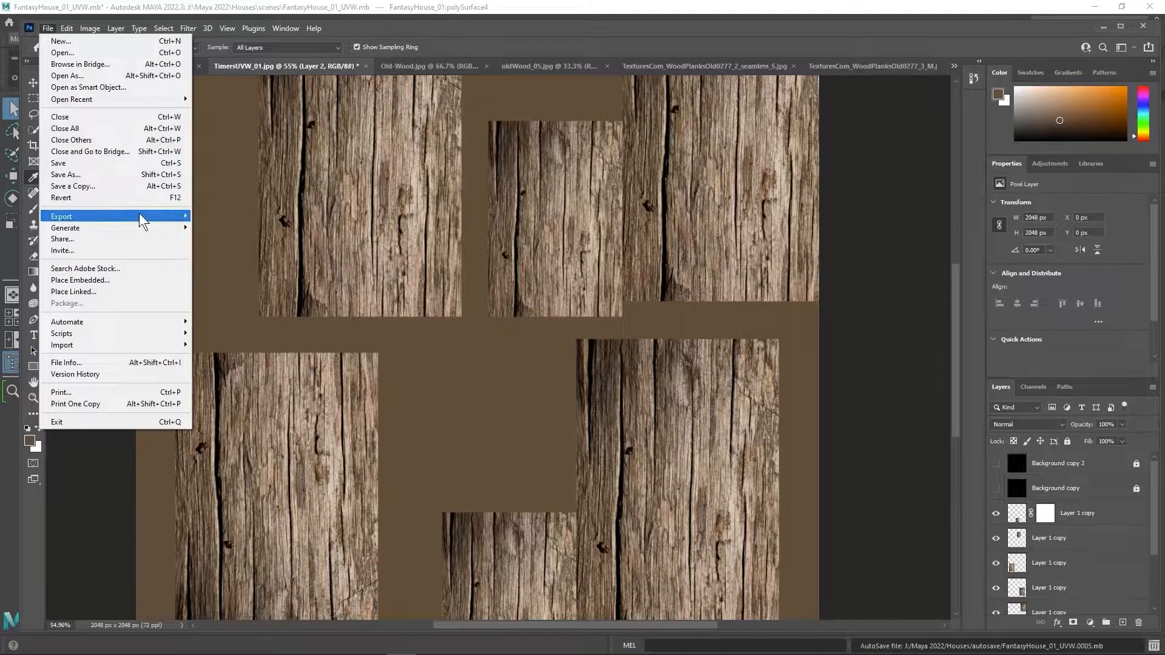
{"action": "mouse_move", "coordinate": [140, 214]}
{"action": "left_click", "coordinate": [228, 230]}
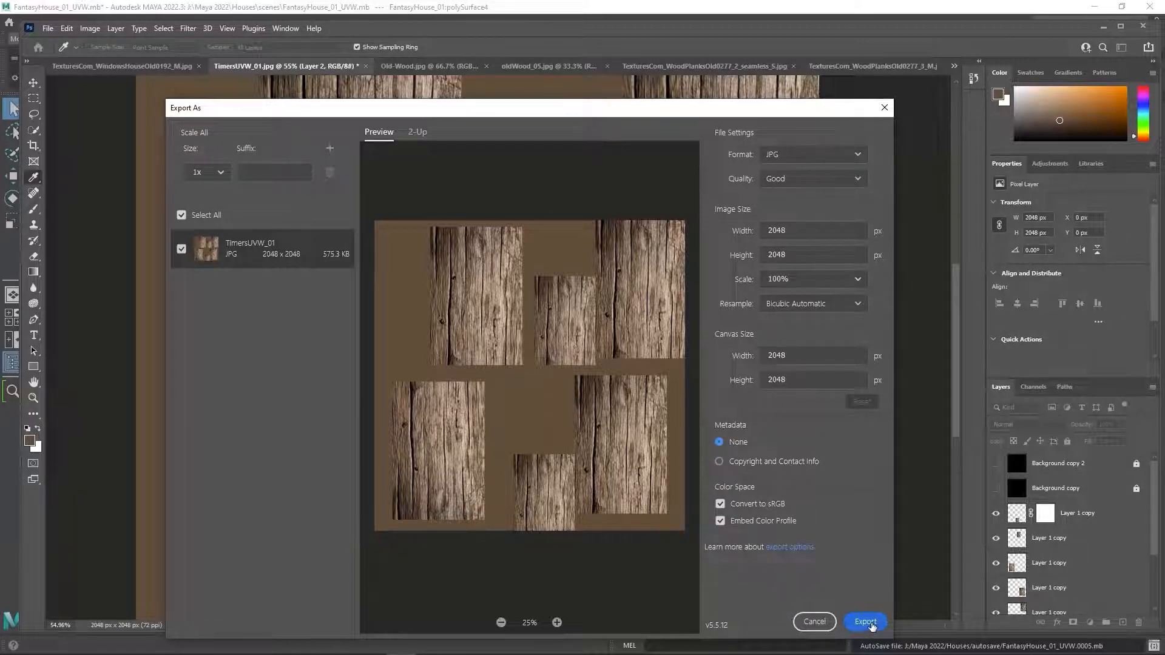
{"action": "left_click", "coordinate": [865, 622]}
Browse to the sourceimages folder of the Maya 2022 Houses project on drive J as the export location
{"action": "scroll", "coordinate": [206, 449], "scroll_direction": "down", "scroll_amount": 5}
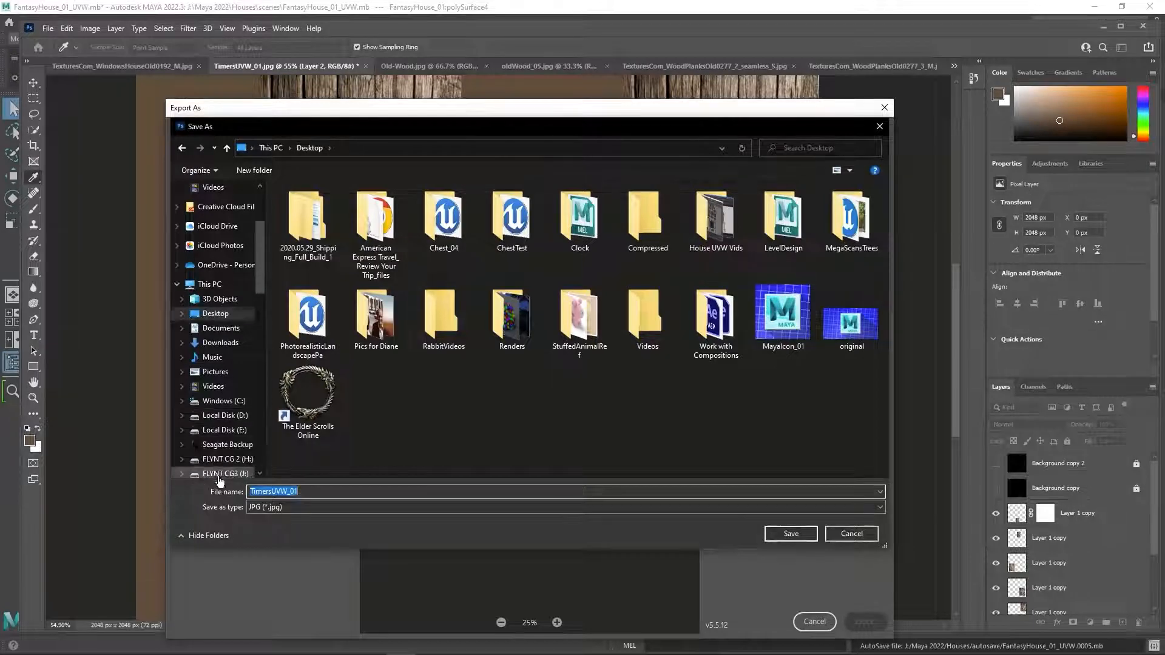
{"action": "left_click", "coordinate": [224, 474]}
{"action": "scroll", "coordinate": [351, 351], "scroll_direction": "down", "scroll_amount": 15}
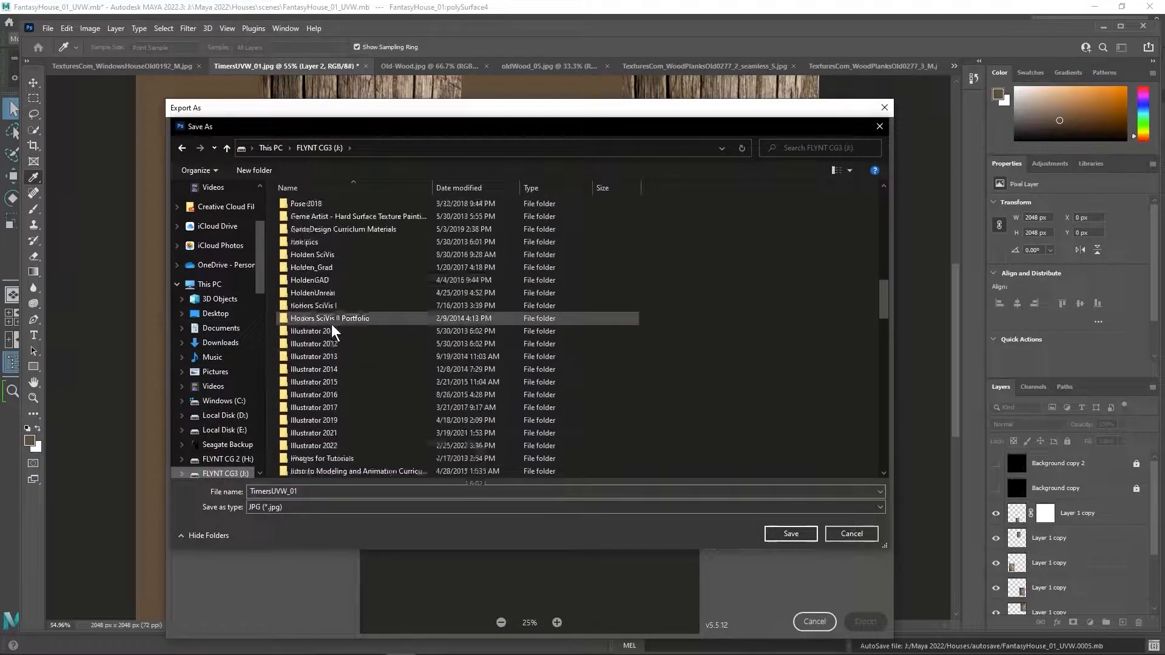
{"action": "scroll", "coordinate": [341, 325], "scroll_direction": "down", "scroll_amount": 20}
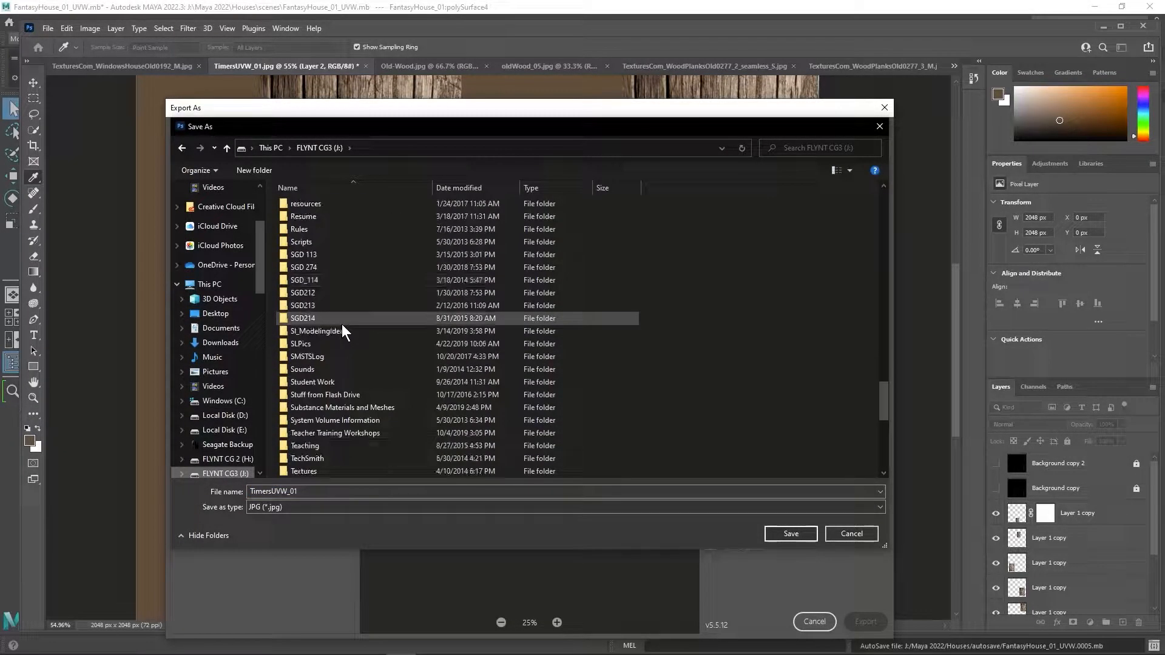
{"action": "scroll", "coordinate": [341, 324], "scroll_direction": "up", "scroll_amount": 12}
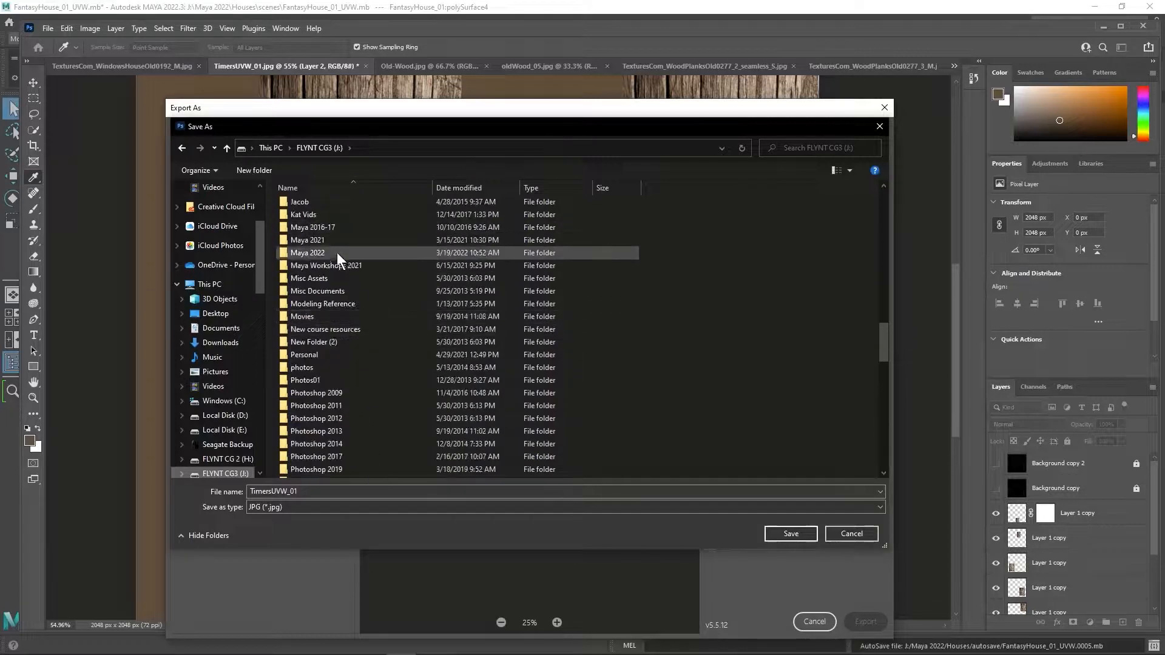
{"action": "double_click", "coordinate": [337, 253]}
{"action": "double_click", "coordinate": [337, 251]}
{"action": "left_click", "coordinate": [327, 359]}
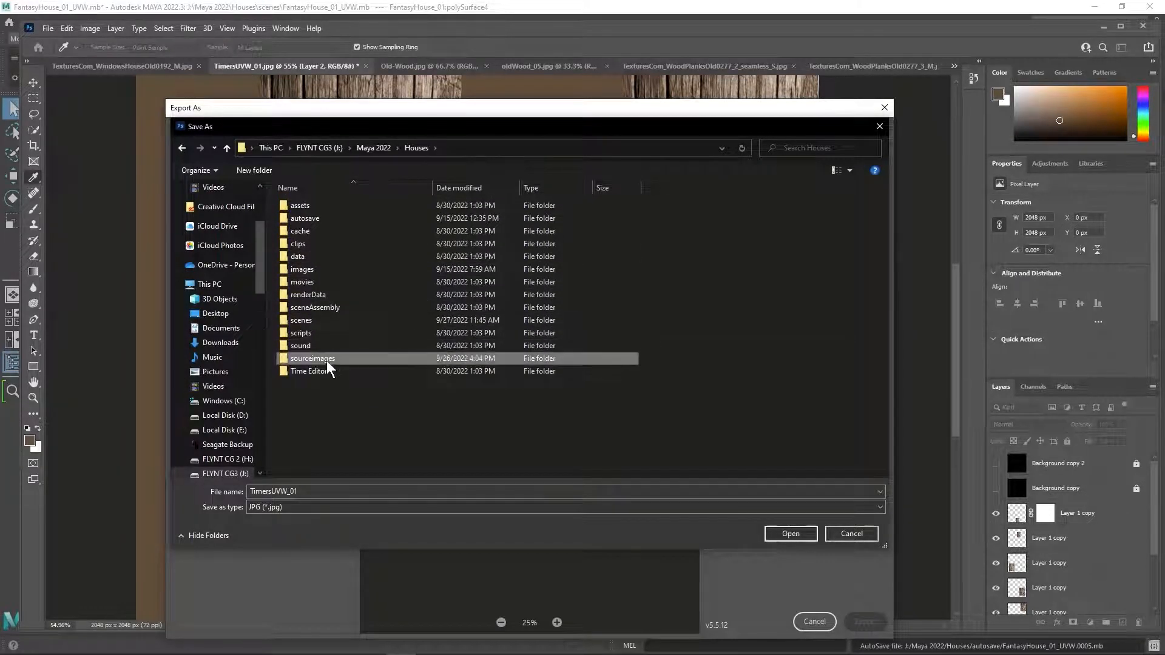
{"action": "double_click", "coordinate": [326, 360]}
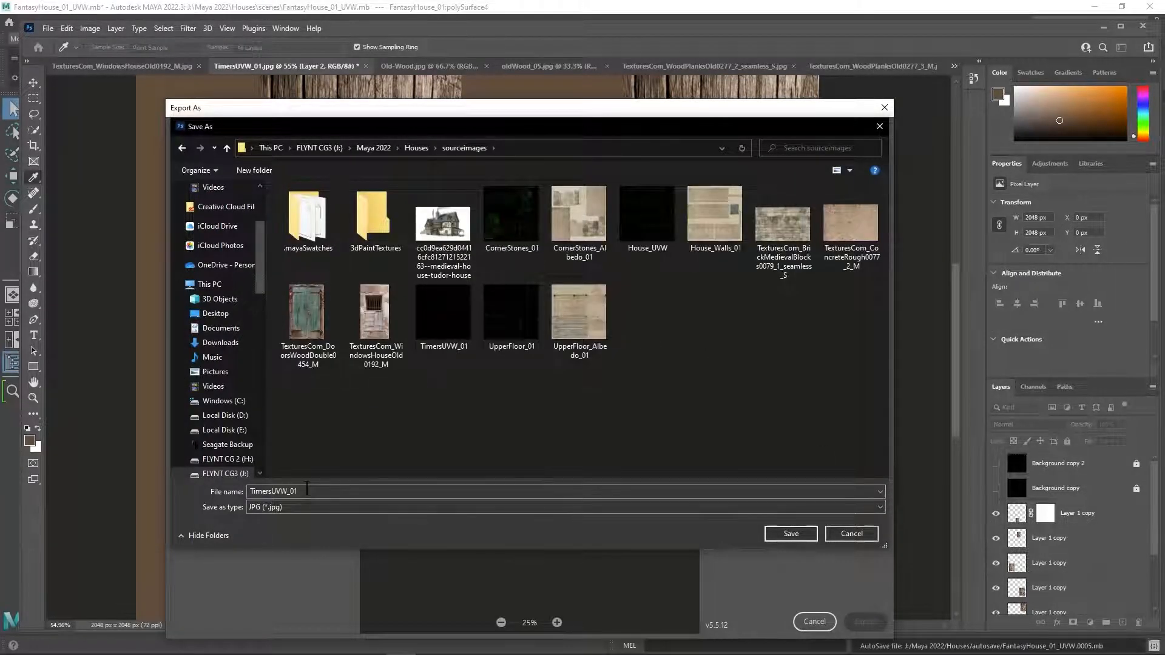
Name the exported image Timers_albedo_01 and save it in the sourceimages folder
{"action": "left_click_drag", "start_coordinate": [307, 488], "coordinate": [119, 485]}
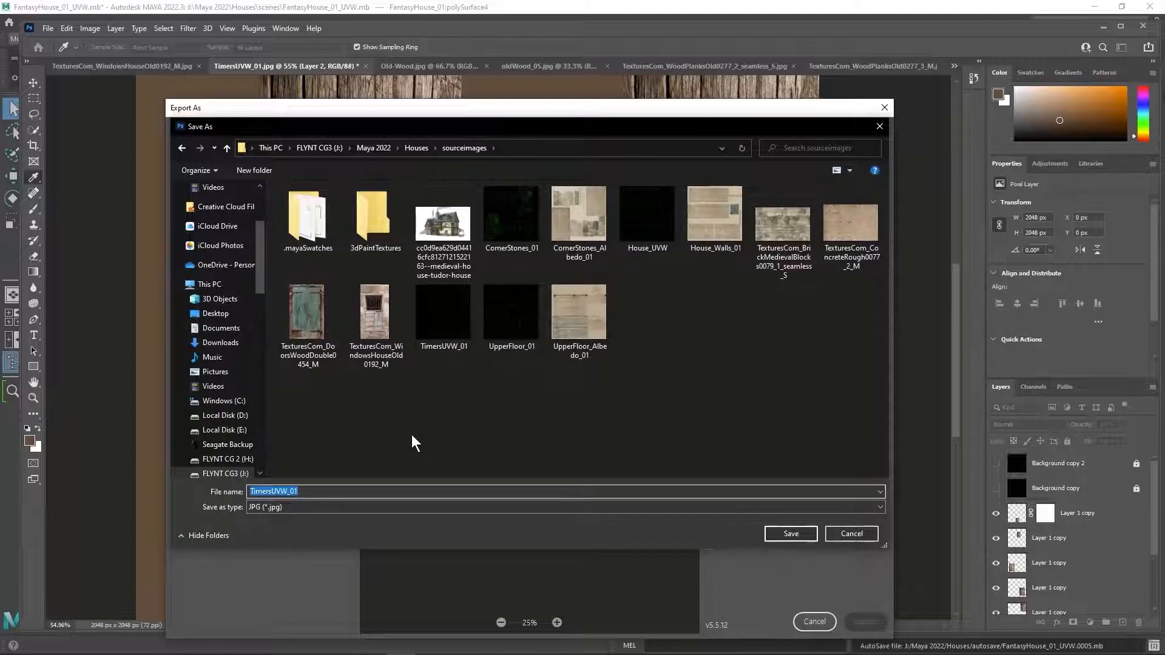
{"action": "left_click", "coordinate": [330, 490]}
{"action": "key", "text": "BackSpace"}
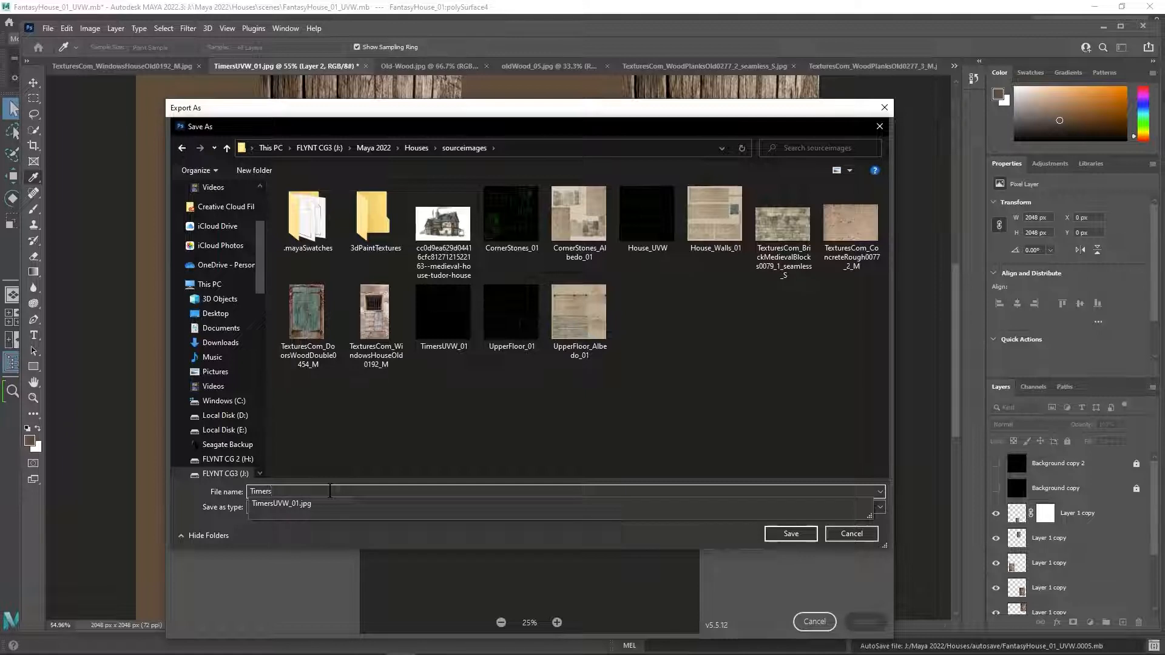
{"action": "type", "text": "_albedo_01"}
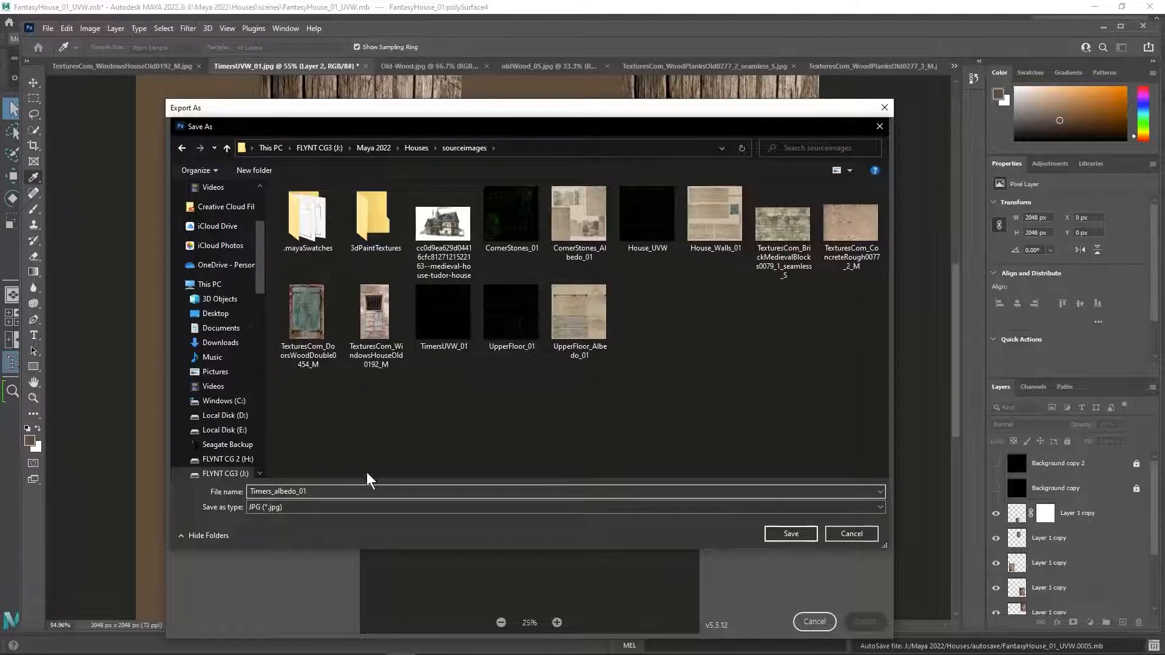
{"action": "left_click", "coordinate": [790, 531]}
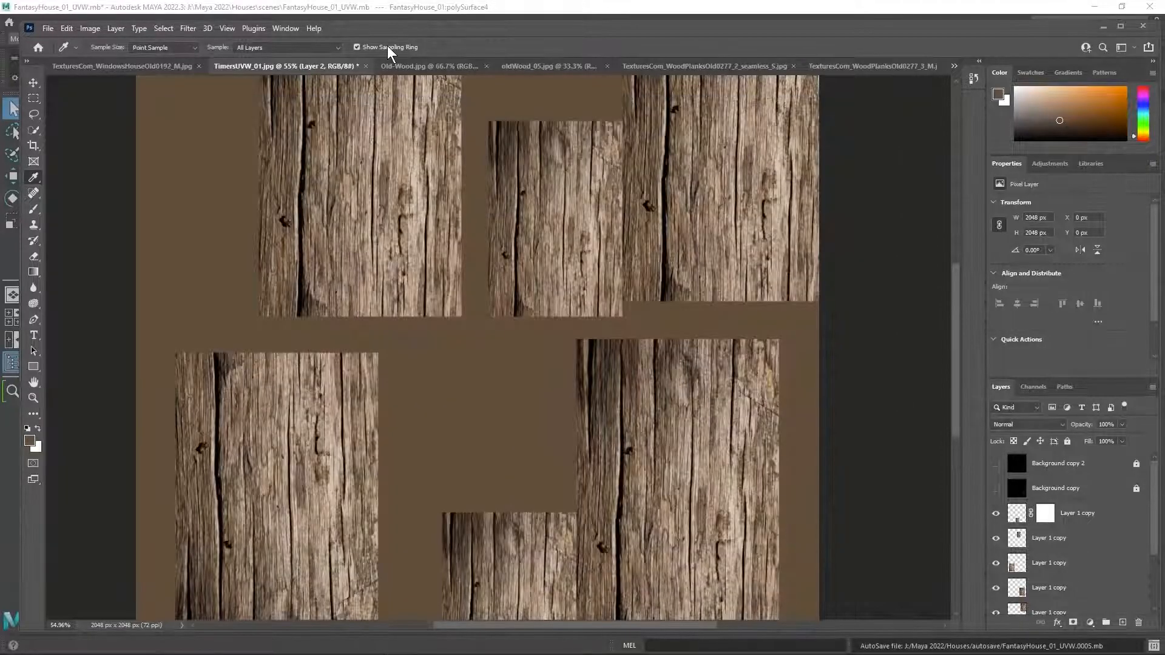
Switch to Maya and assign a new Arnold aiStandardSurface material to the middle timber post
{"action": "key", "text": "alt+Tab"}
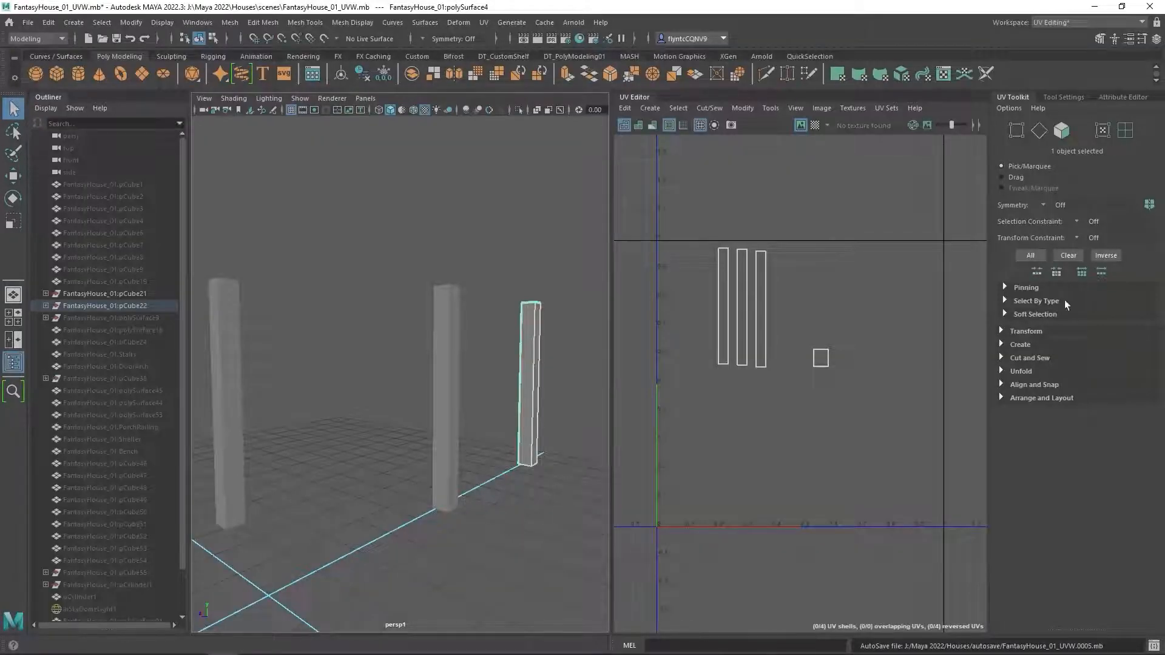
{"action": "left_click", "coordinate": [443, 347]}
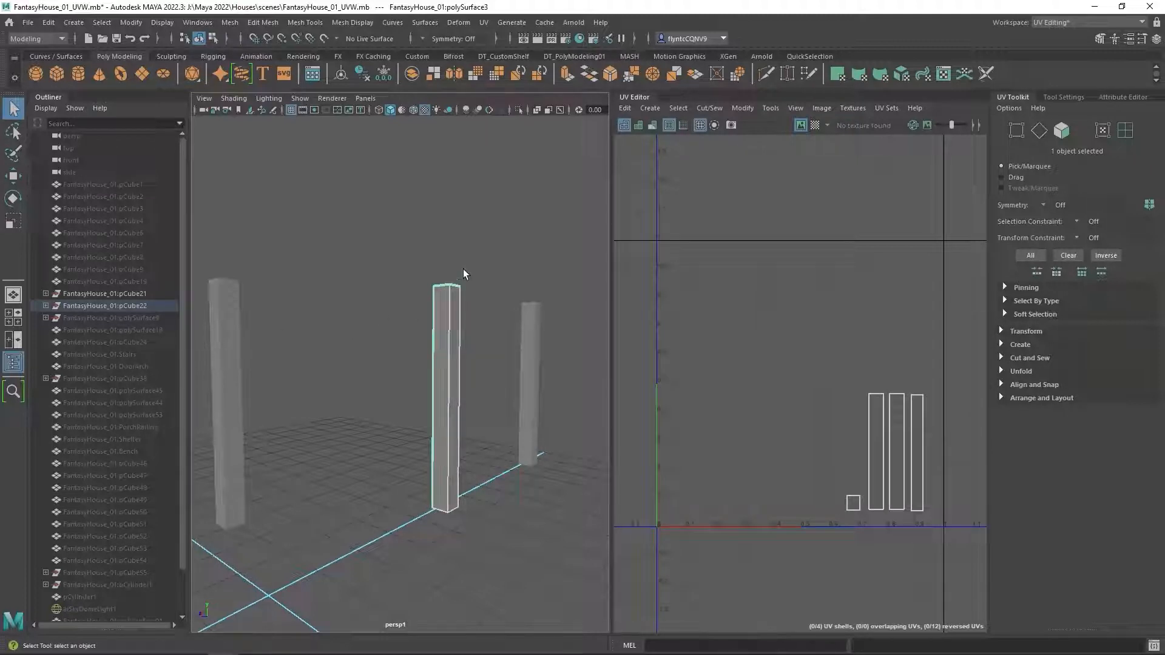
{"action": "right_click", "coordinate": [424, 156]}
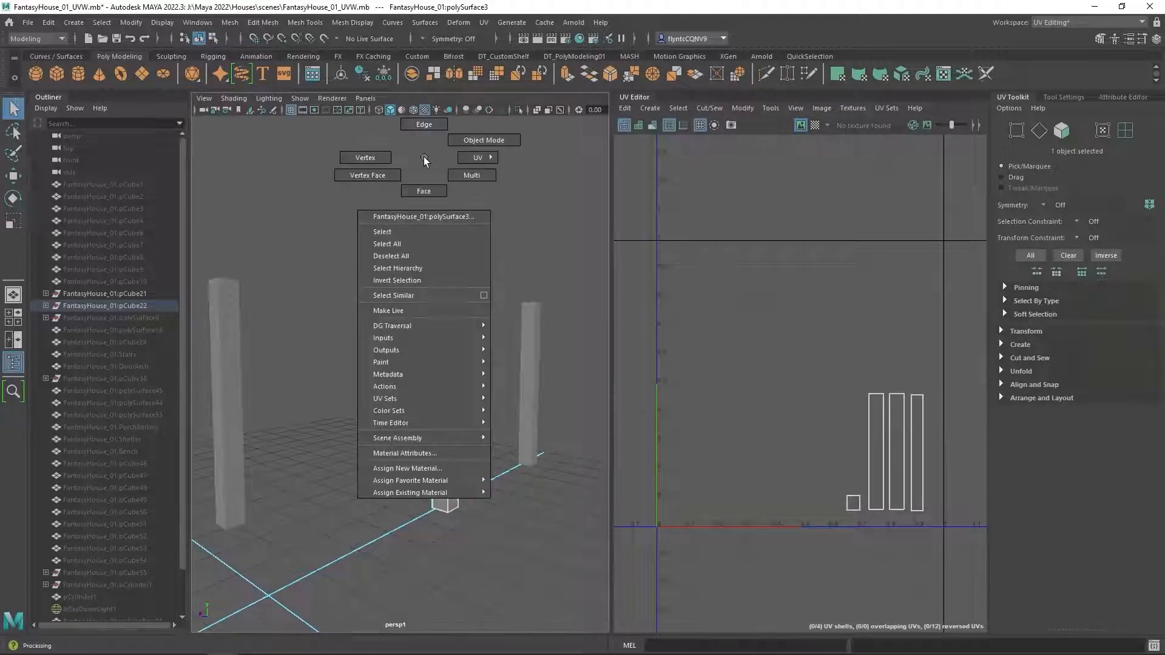
{"action": "left_click", "coordinate": [415, 467]}
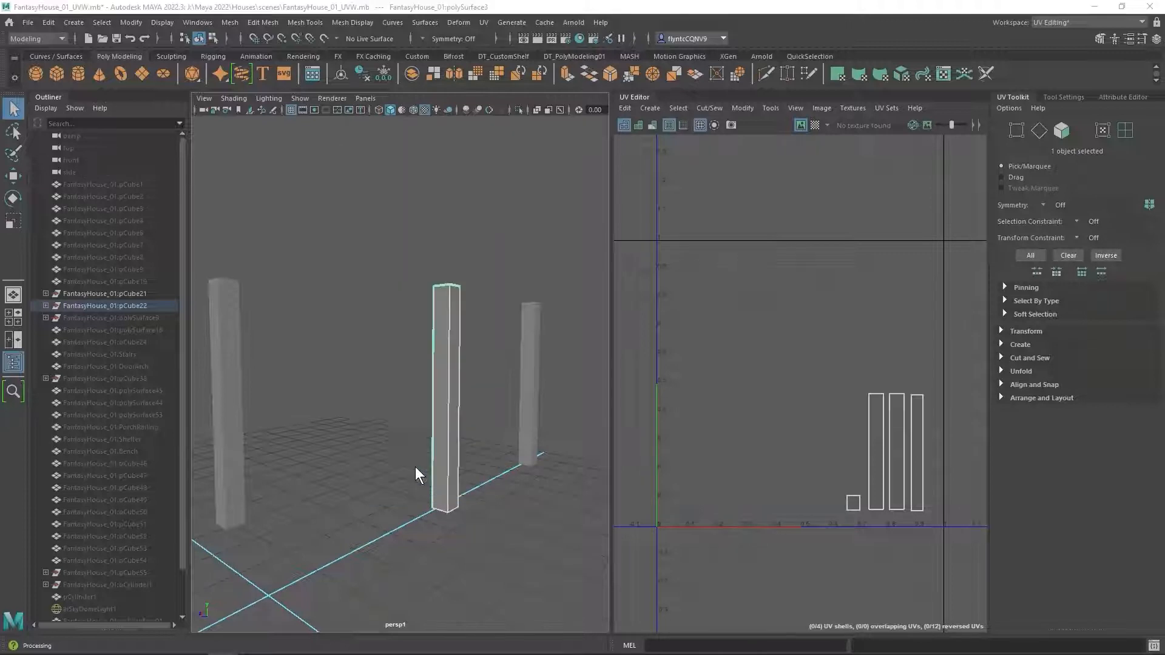
{"action": "left_click", "coordinate": [272, 254]}
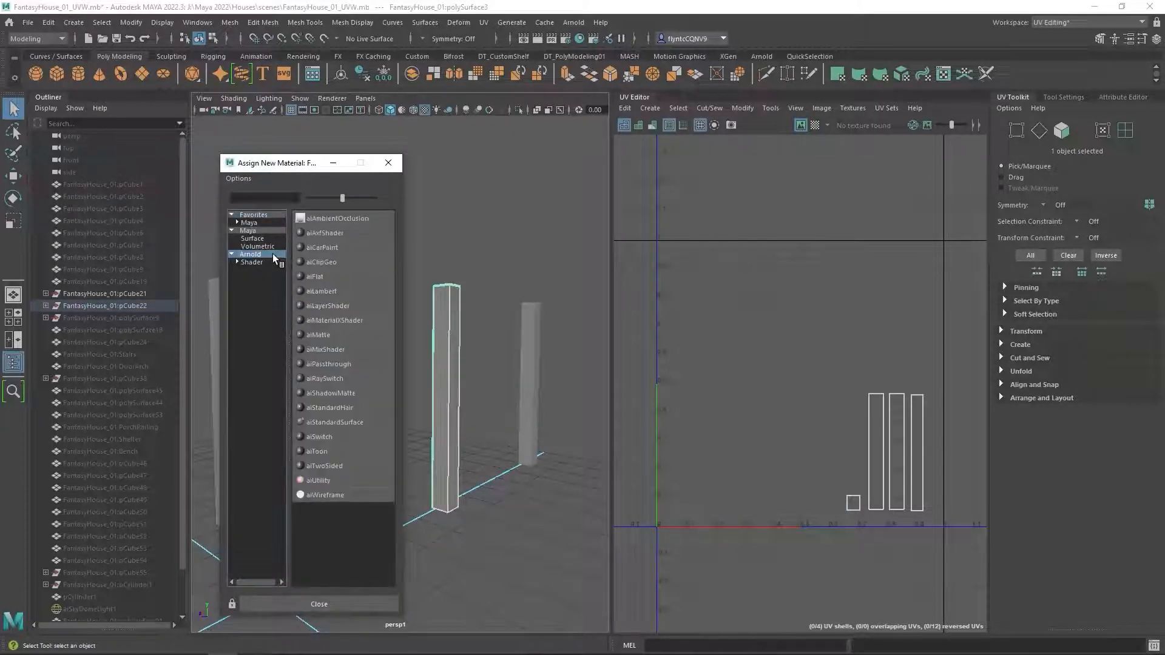
{"action": "left_click", "coordinate": [362, 424]}
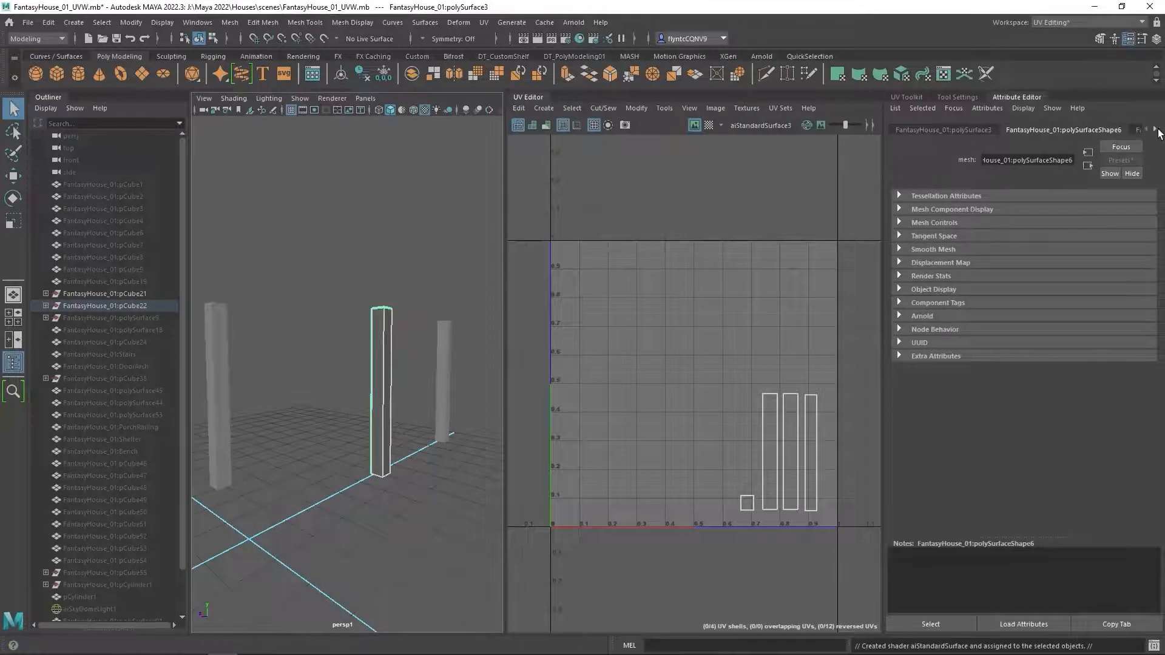
Delete all construction history in the scene
{"action": "left_click", "coordinate": [48, 22]}
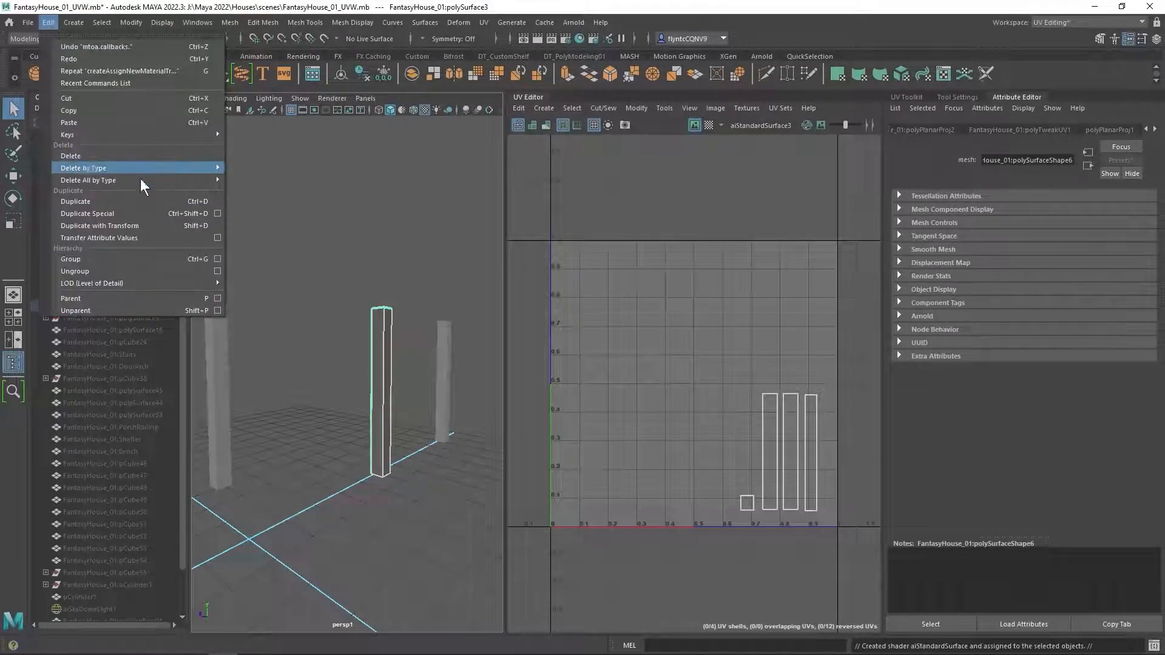
{"action": "mouse_move", "coordinate": [140, 180]}
{"action": "left_click", "coordinate": [248, 180]}
Connect a 2D File texture to the base color of the post's new aiStandardSurface material
{"action": "left_click", "coordinate": [1155, 129]}
{"action": "left_click", "coordinate": [1155, 129]}
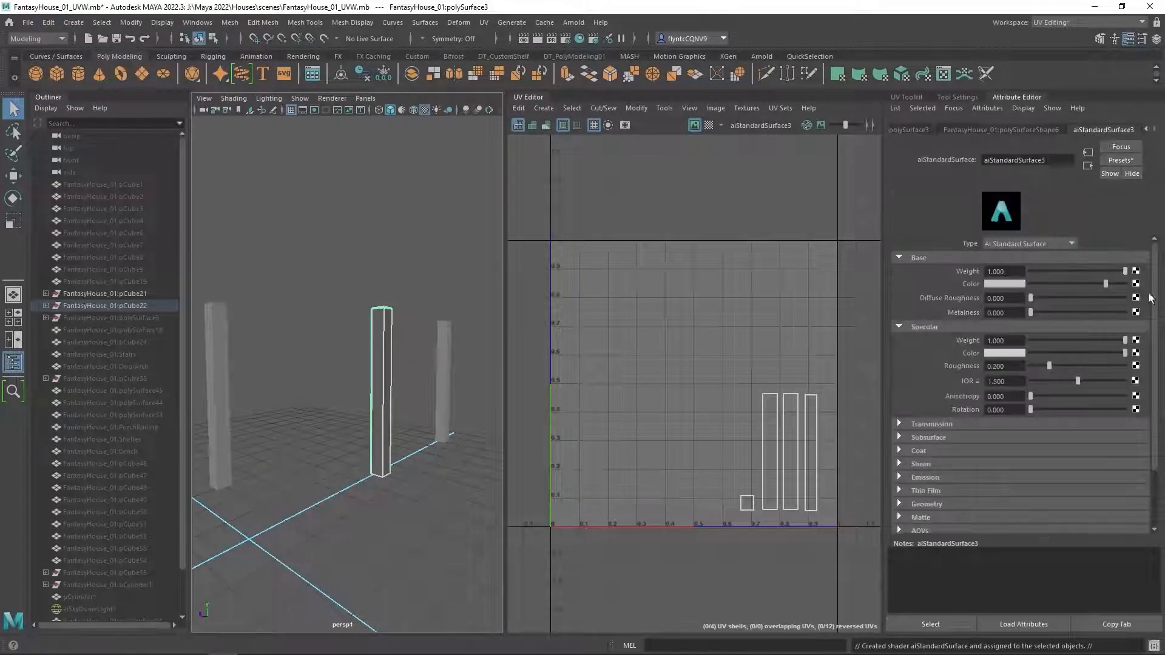
{"action": "left_click", "coordinate": [1136, 286]}
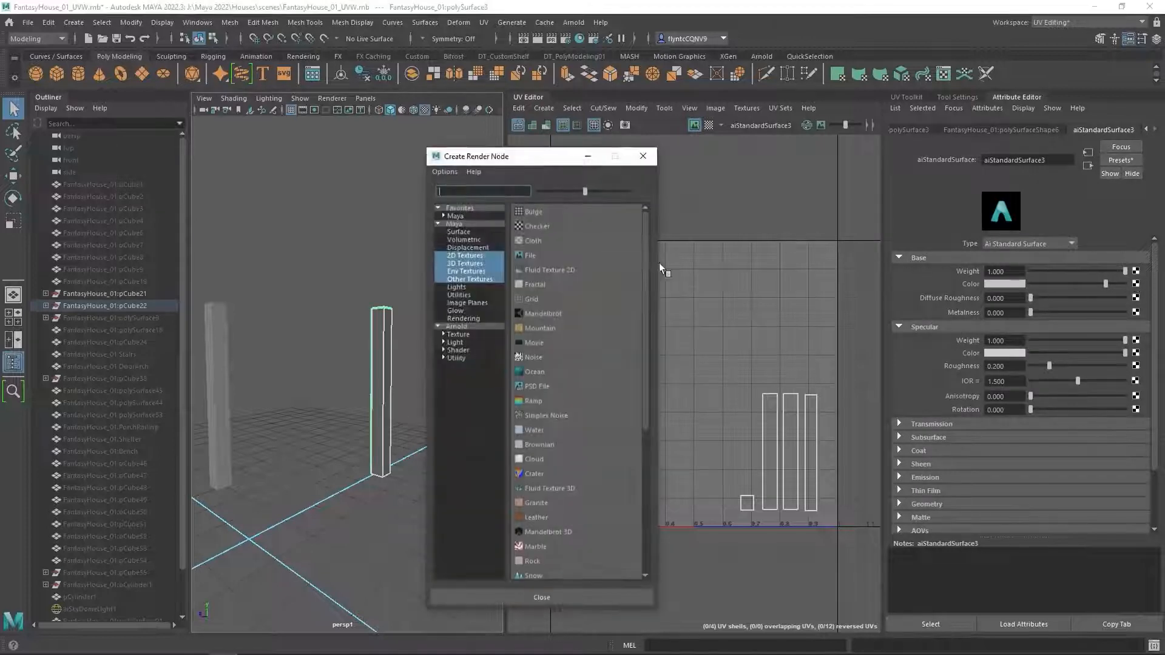
{"action": "left_click", "coordinate": [485, 262]}
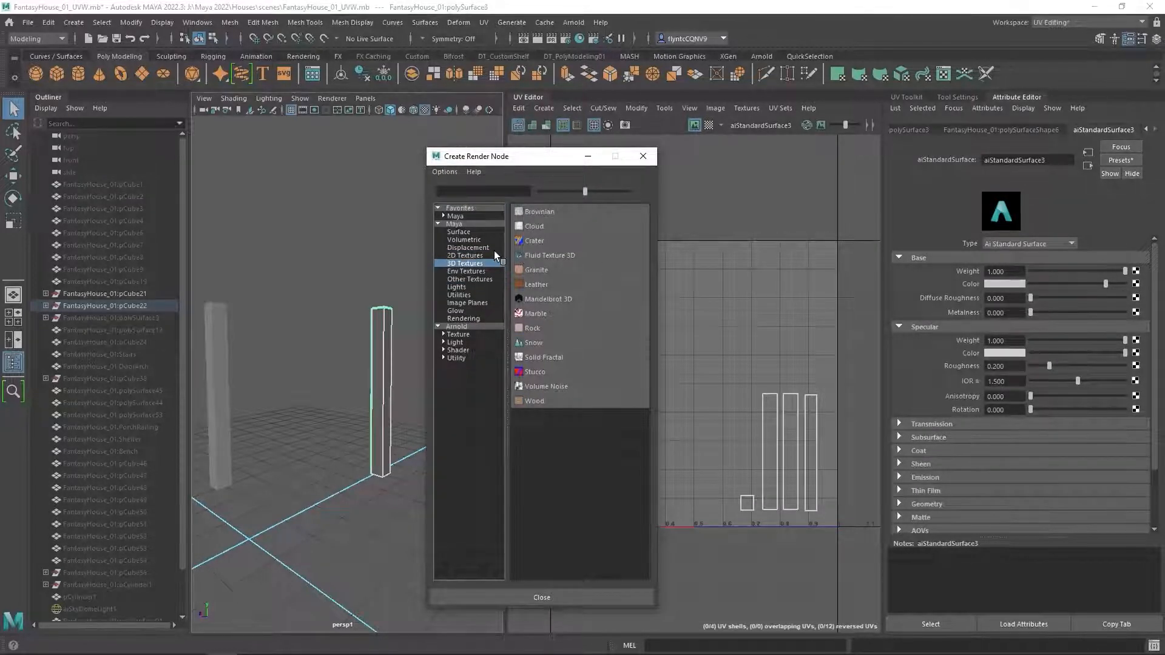
{"action": "left_click", "coordinate": [493, 254]}
{"action": "left_click", "coordinate": [524, 255]}
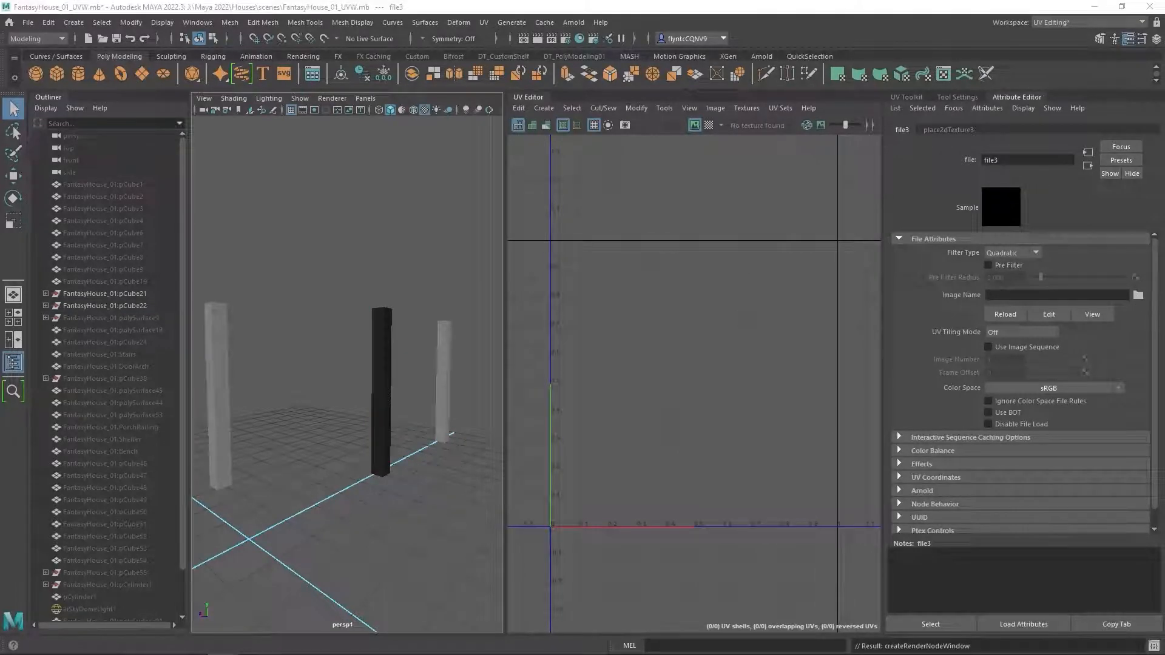
Load Timers_albedo_01.jpg from sourceimages as the file texture's image
{"action": "left_click", "coordinate": [1138, 295]}
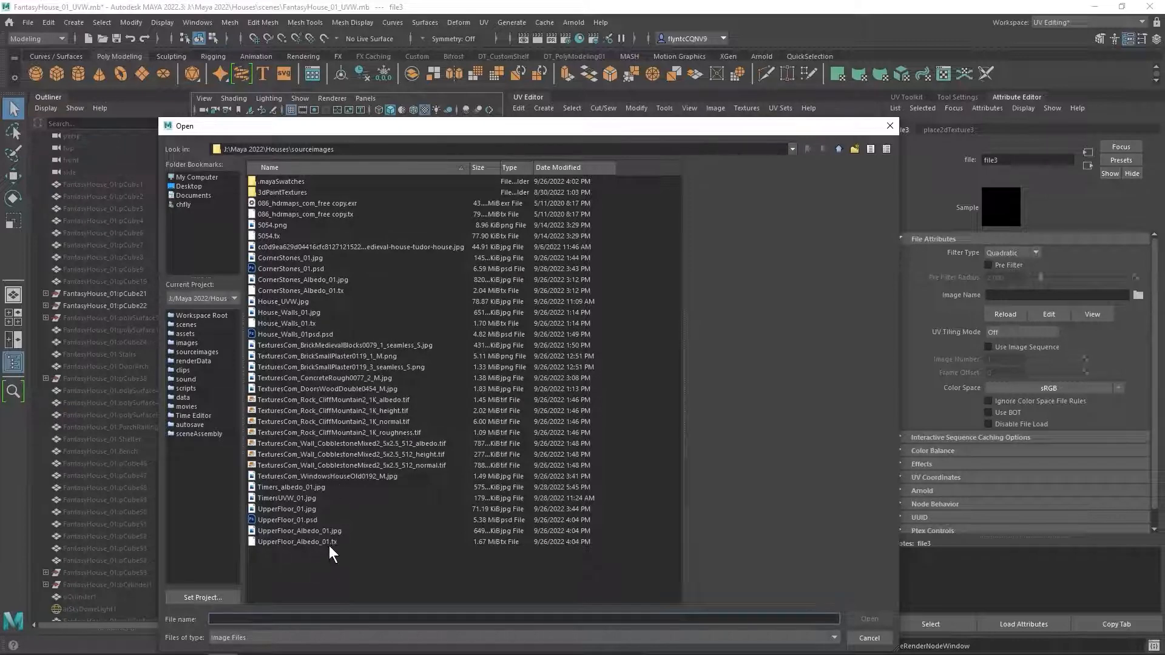
{"action": "left_click", "coordinate": [300, 487]}
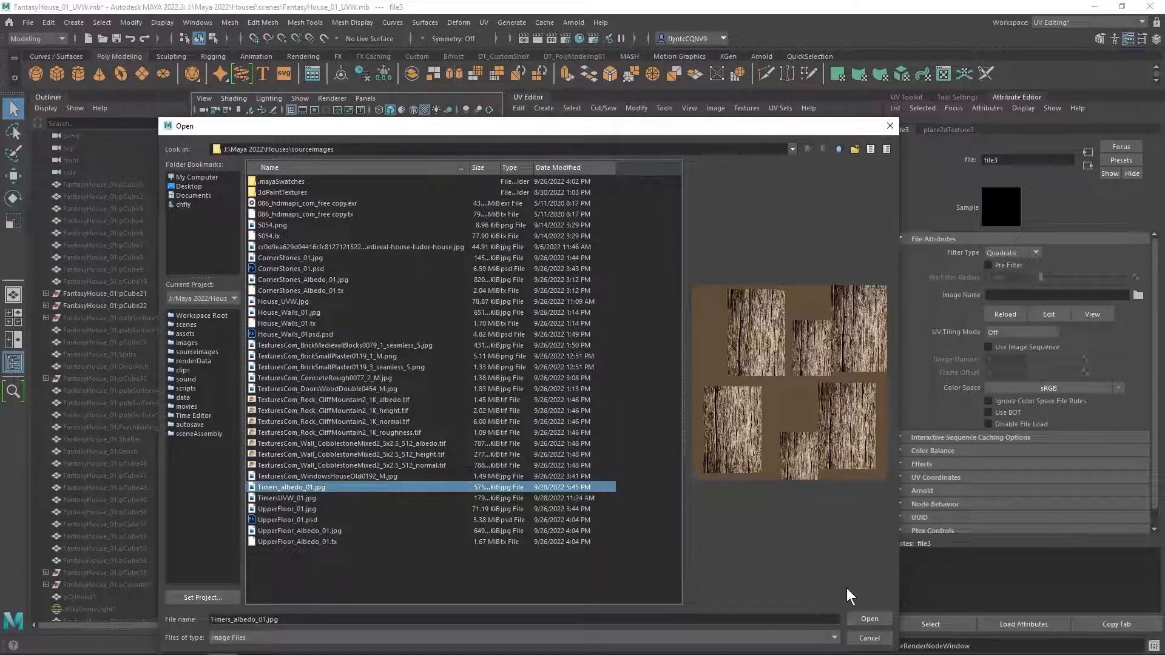
{"action": "left_click", "coordinate": [869, 619]}
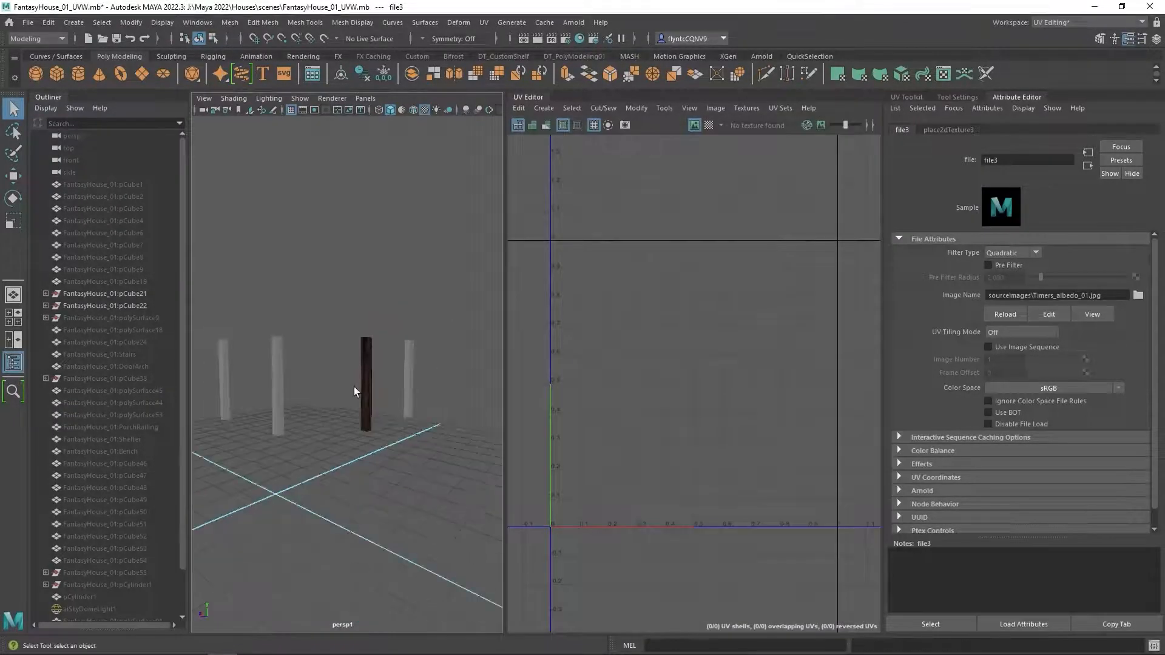
Select the wood-textured post and rename its aiStandardSurface material to Timers_01
{"action": "scroll", "coordinate": [353, 385], "scroll_direction": "down", "scroll_amount": 4}
{"action": "scroll", "coordinate": [364, 384], "scroll_direction": "up", "scroll_amount": 10}
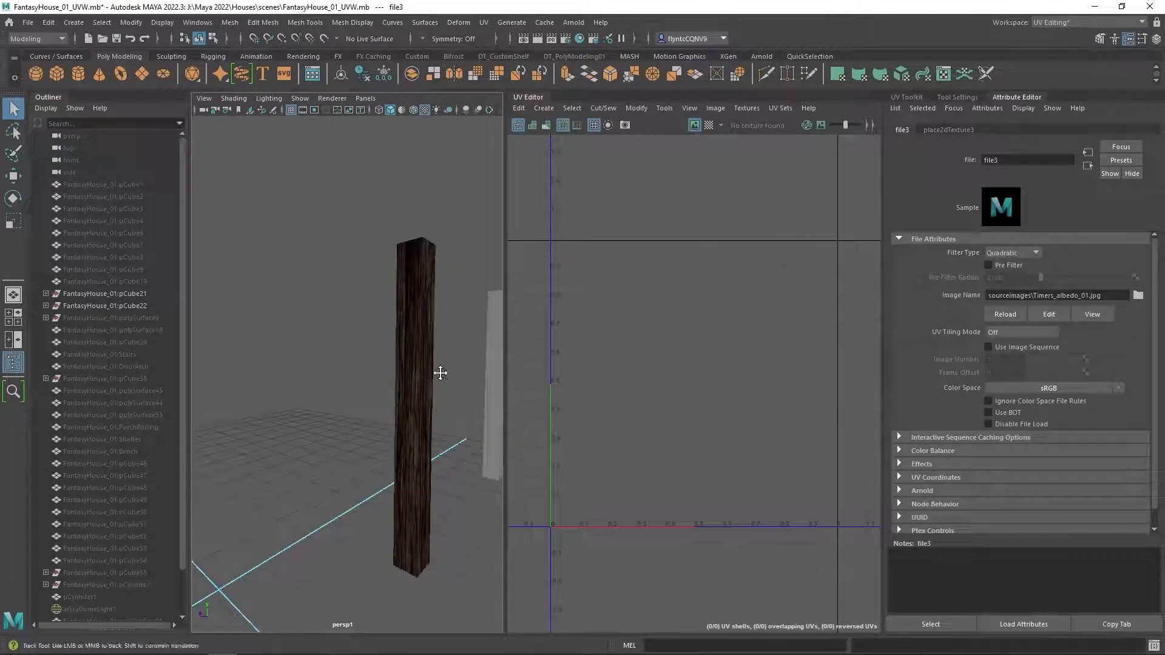
{"action": "left_click_drag", "start_coordinate": [441, 373], "coordinate": [453, 334], "text": "alt"}
{"action": "left_click", "coordinate": [454, 333]}
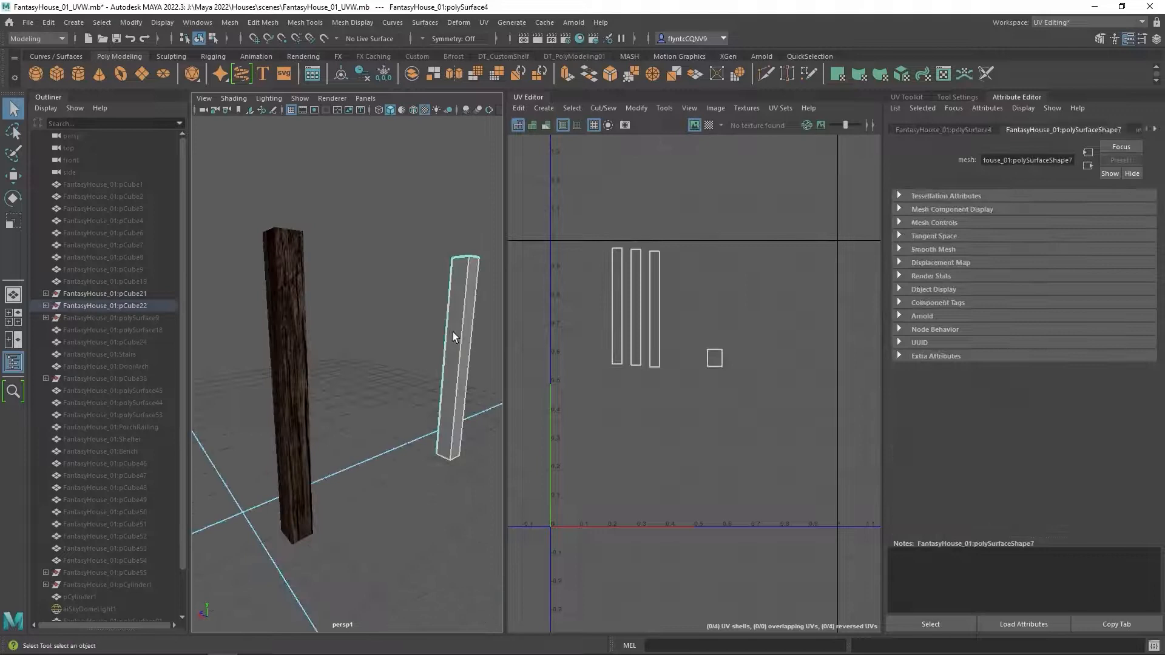
{"action": "left_click", "coordinate": [310, 340]}
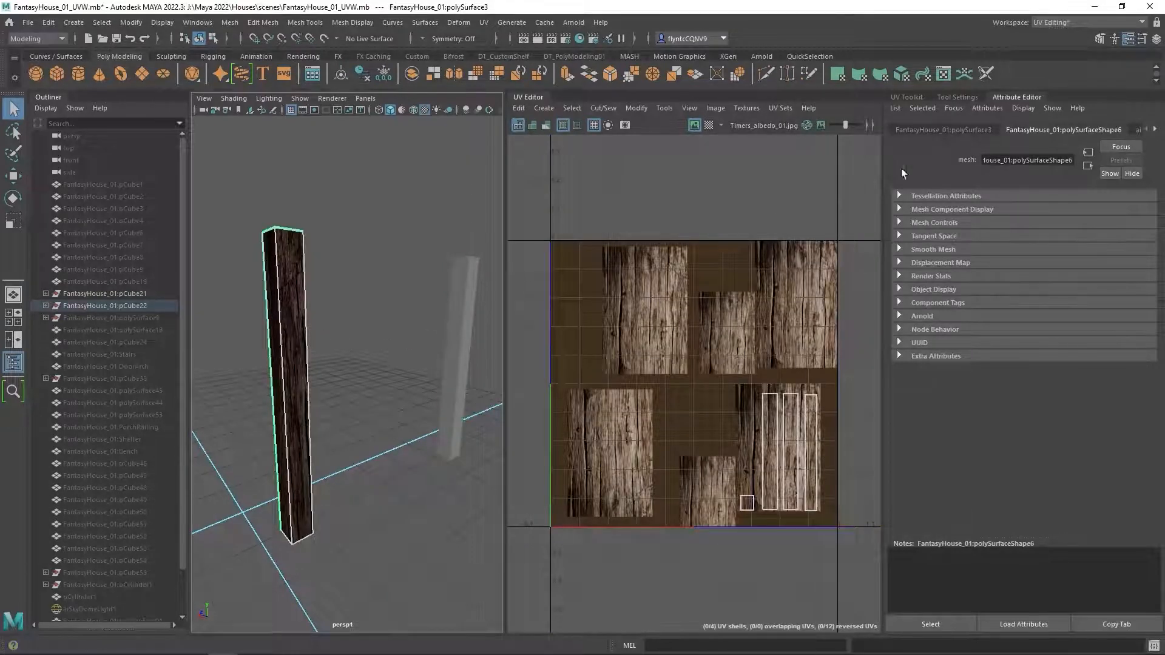
{"action": "left_click", "coordinate": [1156, 131]}
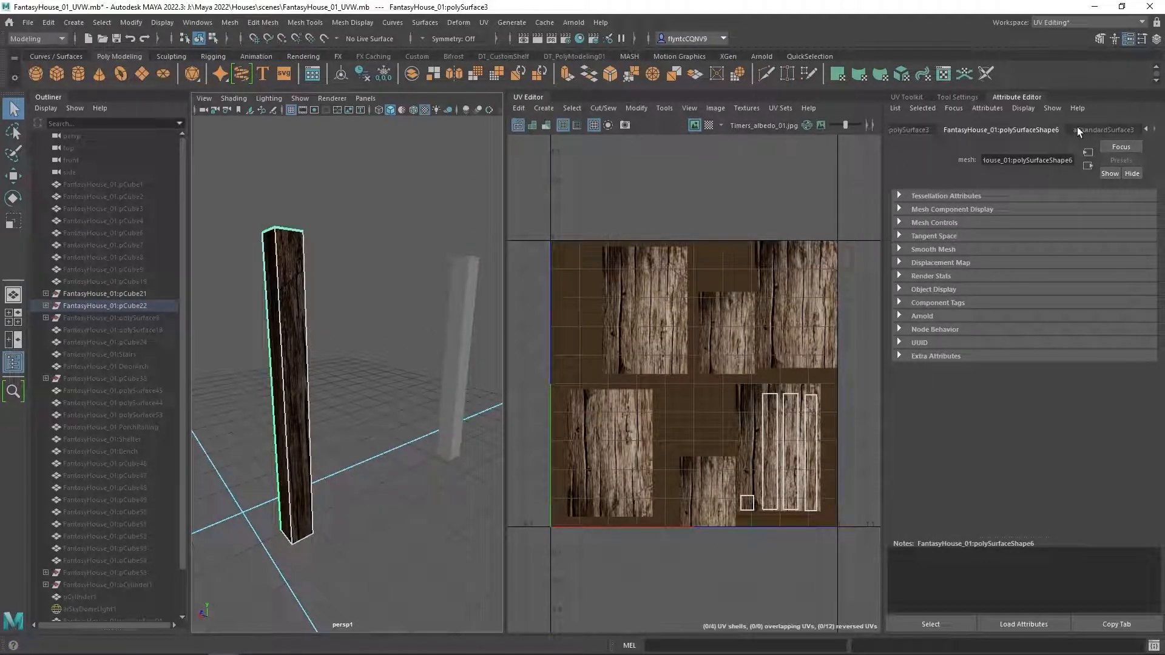
{"action": "left_click", "coordinate": [1076, 129]}
{"action": "double_click", "coordinate": [1031, 160]}
{"action": "type", "text": "T"}
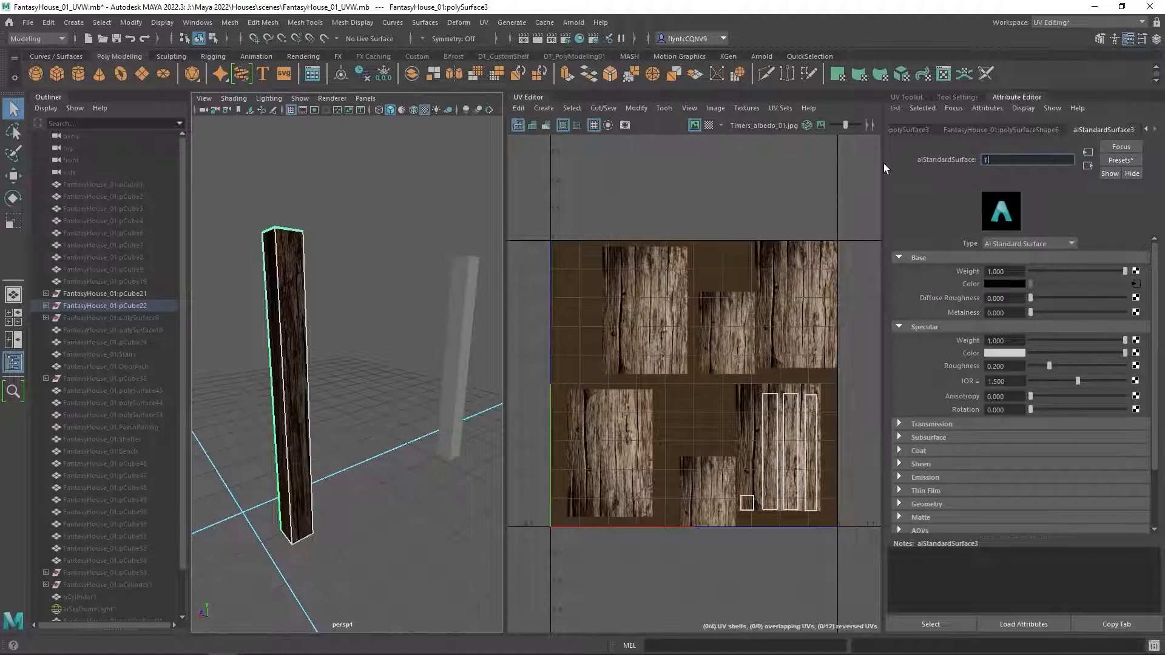
{"action": "type", "text": "imers_01"}
{"action": "key", "text": "Return"}
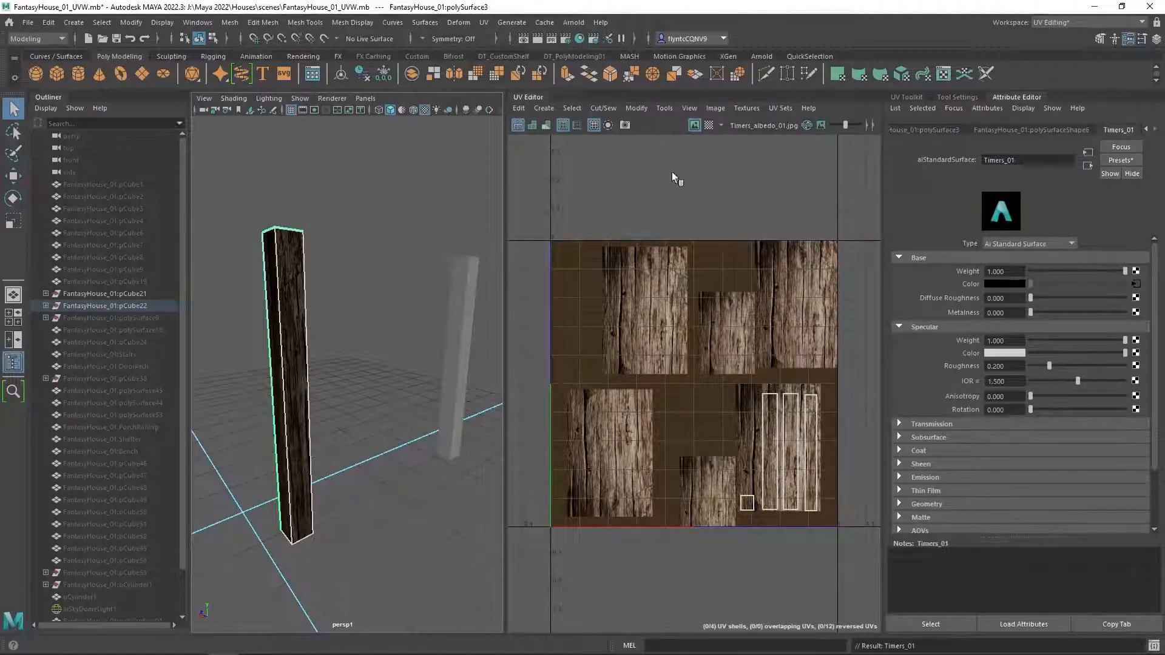
Assign the existing Timers_01 material to the untextured post farther back from the wood-textured one
{"action": "left_click", "coordinate": [466, 276]}
{"action": "right_click", "coordinate": [427, 160]}
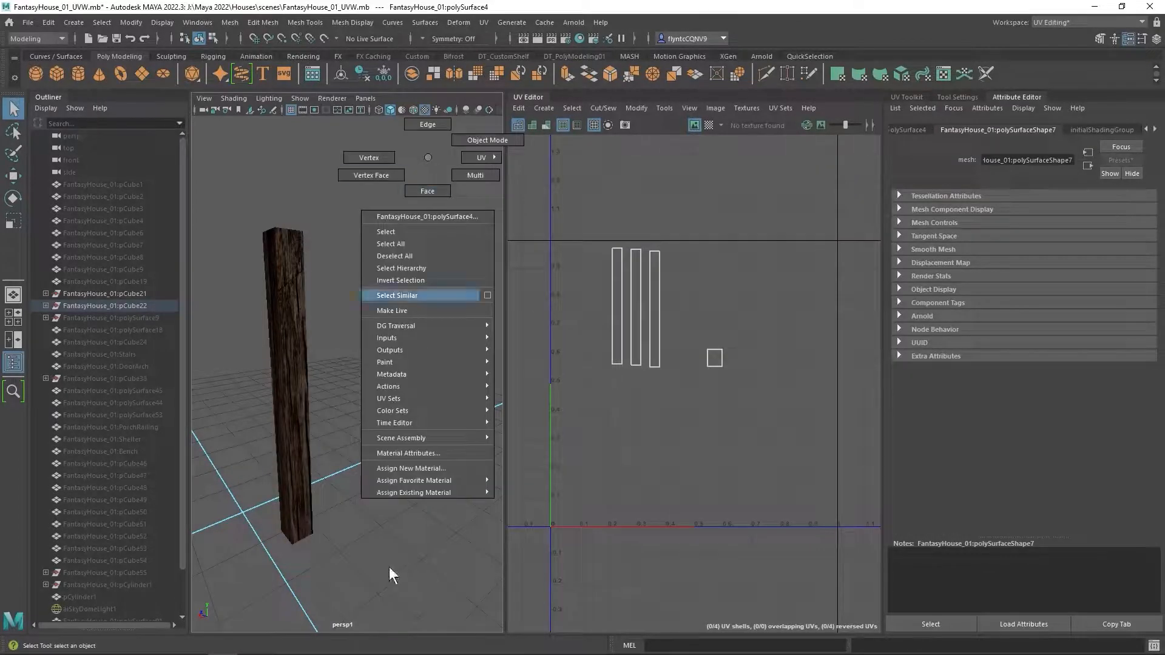
{"action": "mouse_move", "coordinate": [470, 489]}
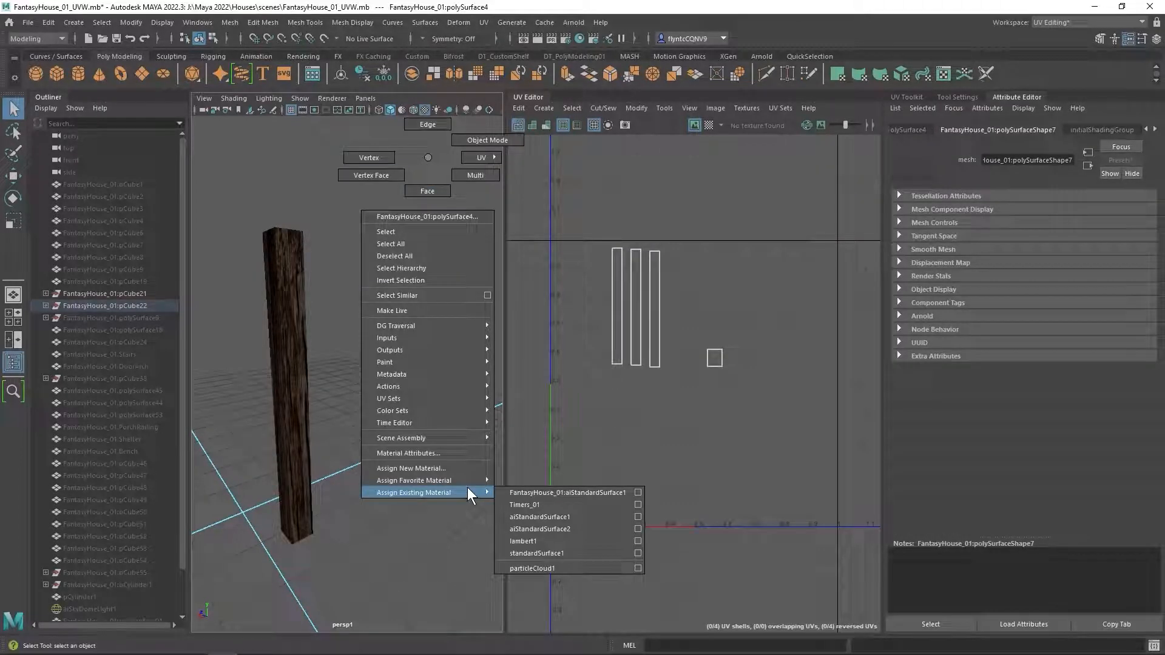
{"action": "left_click", "coordinate": [584, 504]}
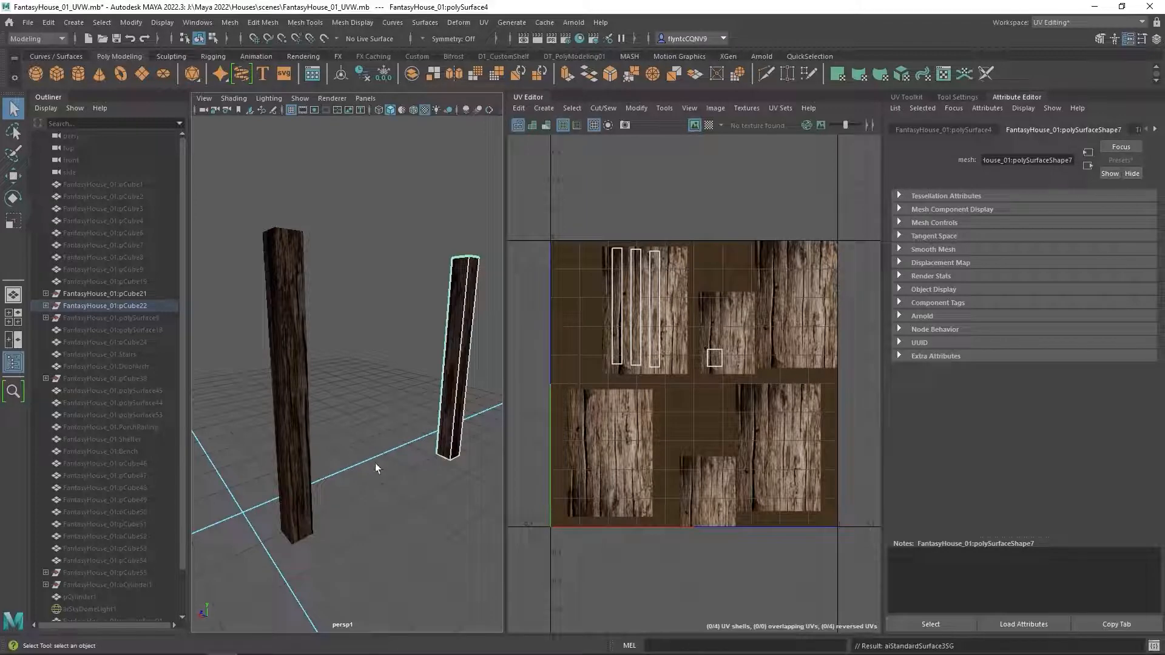
Orbit to the two remaining grey posts and assign the existing Timers_01 material to the nearer one
{"action": "left_click_drag", "start_coordinate": [336, 436], "coordinate": [499, 364]}
{"action": "key", "text": "5"}
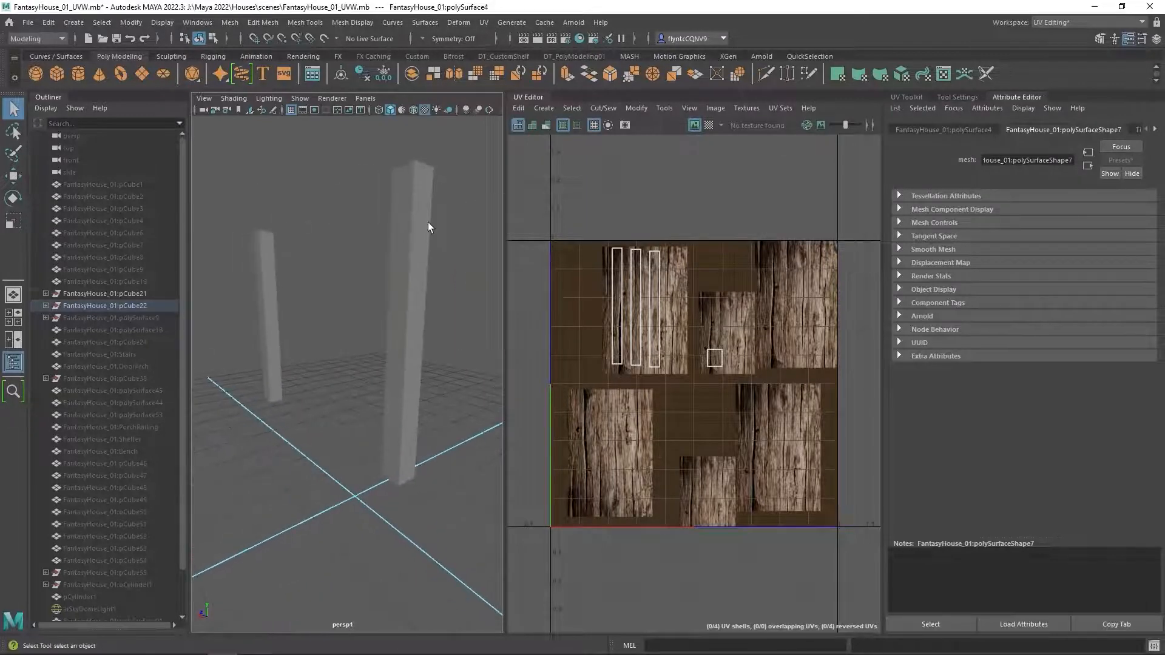
{"action": "left_click", "coordinate": [417, 182]}
{"action": "right_click", "coordinate": [416, 179]}
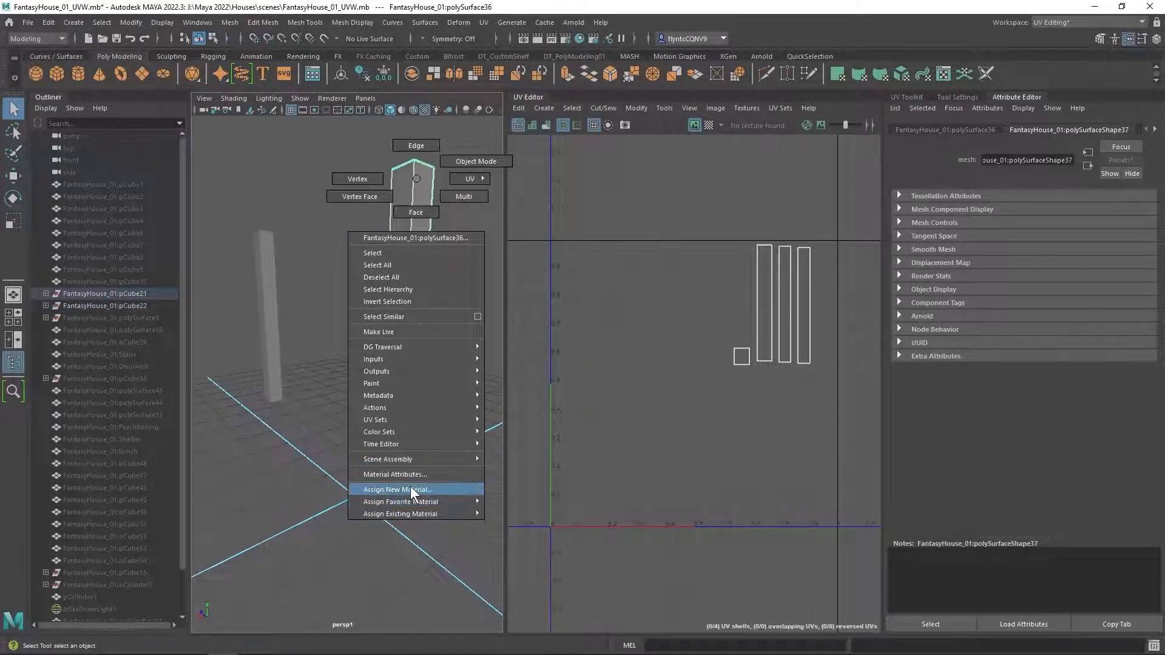
{"action": "mouse_move", "coordinate": [415, 514]}
{"action": "left_click", "coordinate": [507, 525]}
Assign the existing Timers_01 material to the last untextured post
{"action": "left_click", "coordinate": [268, 278]}
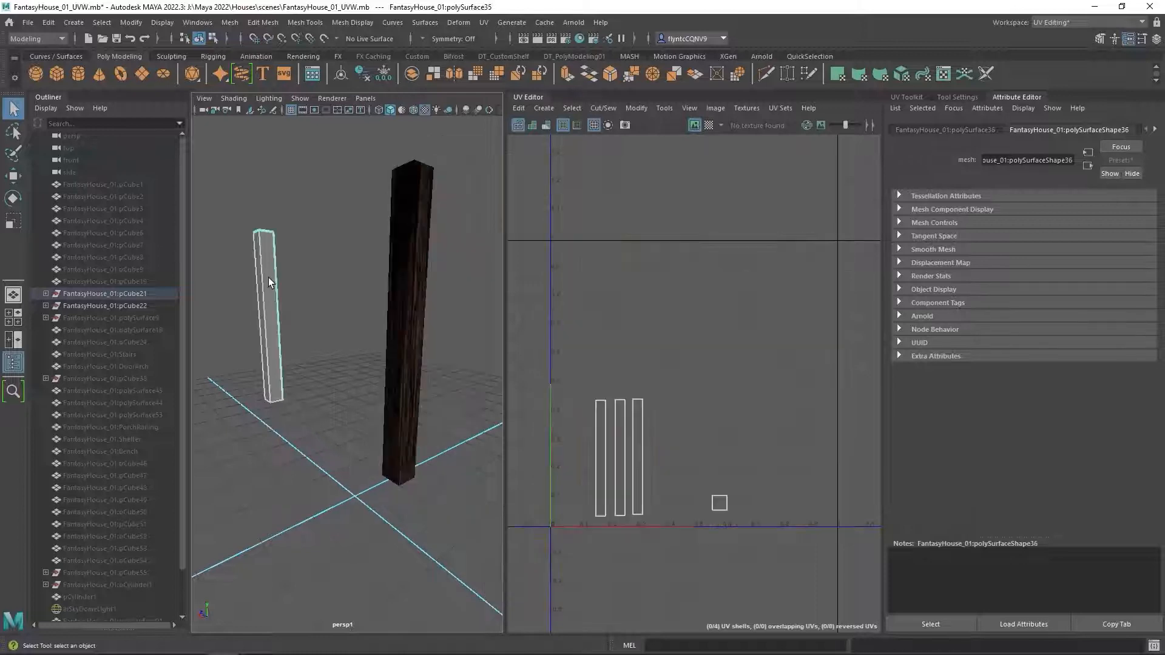
{"action": "right_click", "coordinate": [268, 278]}
{"action": "mouse_move", "coordinate": [285, 612]}
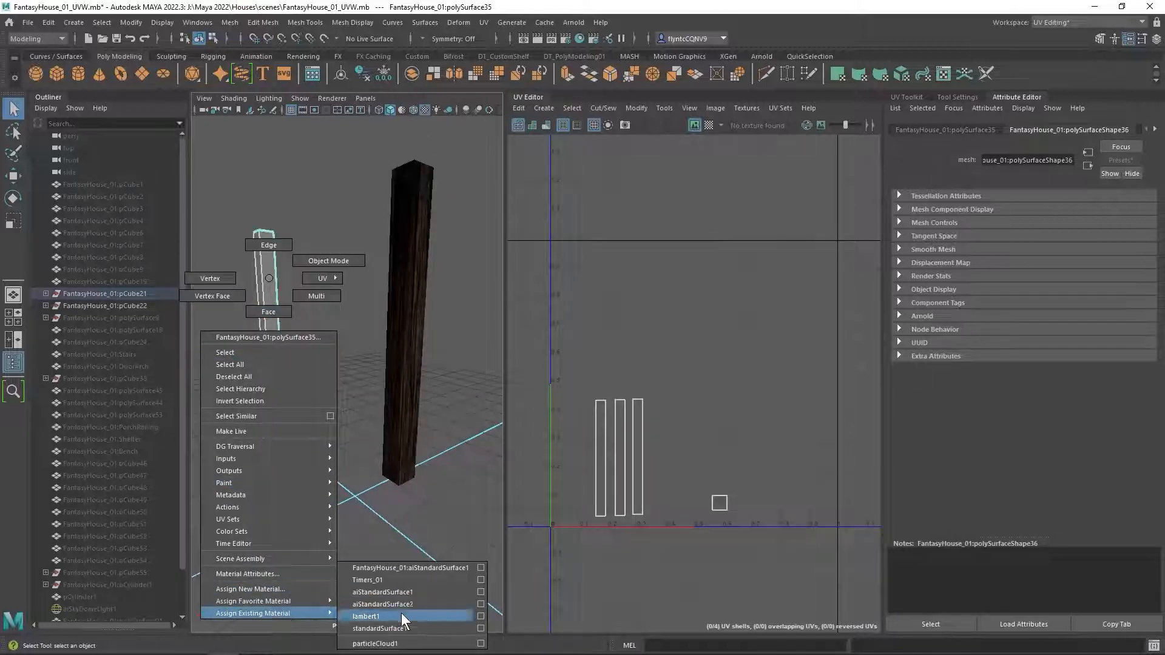
{"action": "left_click", "coordinate": [419, 580]}
Show all hidden objects so the whole house surrounds the posts again
{"action": "scroll", "coordinate": [329, 268], "scroll_direction": "down", "scroll_amount": 6}
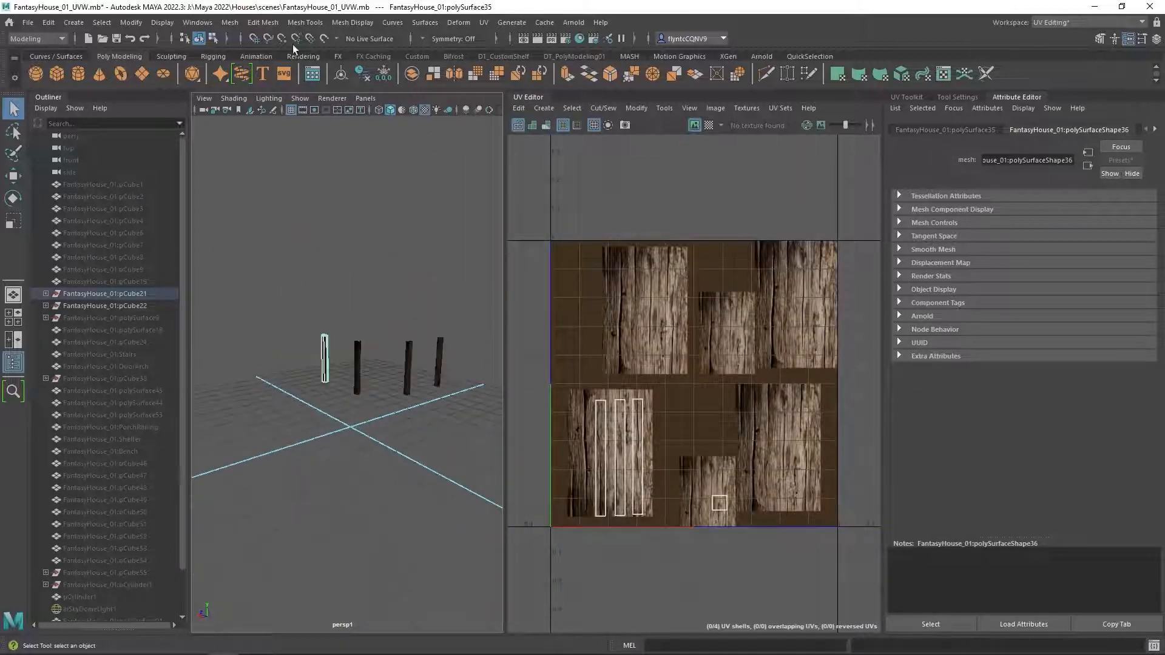
{"action": "left_click", "coordinate": [162, 22]}
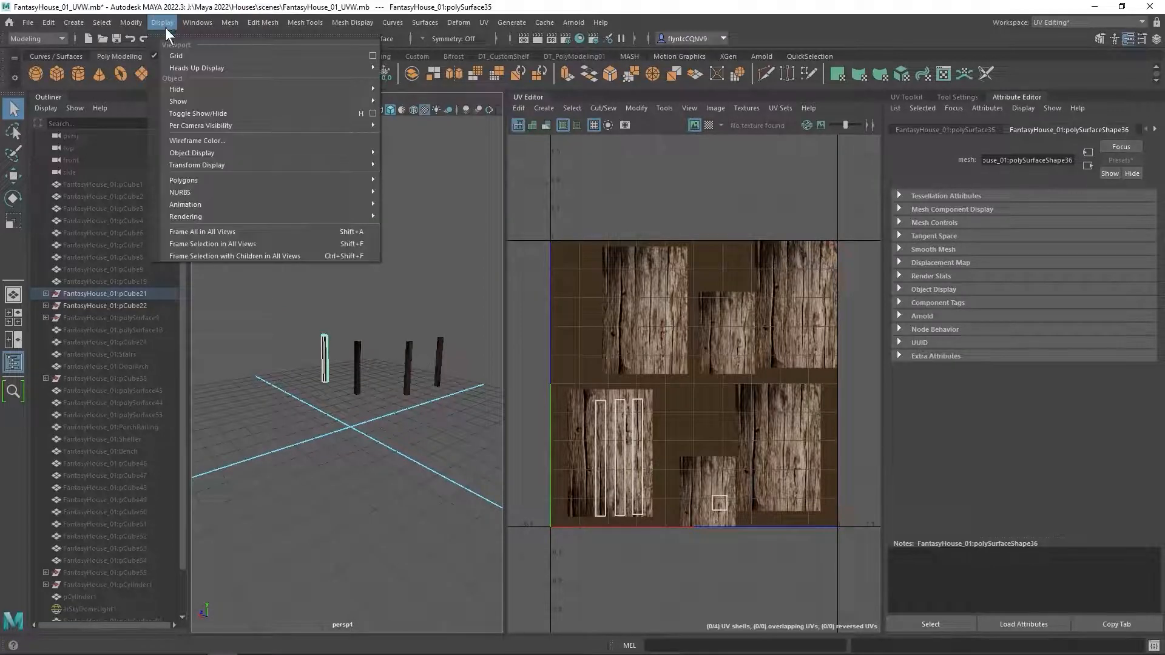
{"action": "mouse_move", "coordinate": [202, 100]}
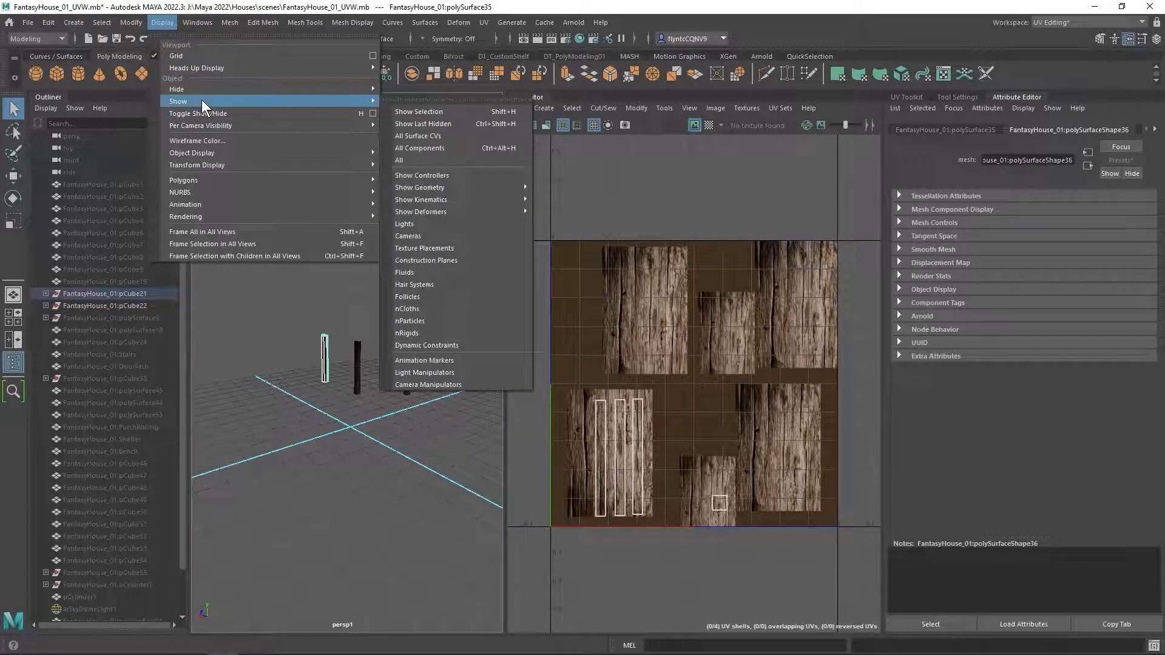
{"action": "left_click", "coordinate": [409, 160]}
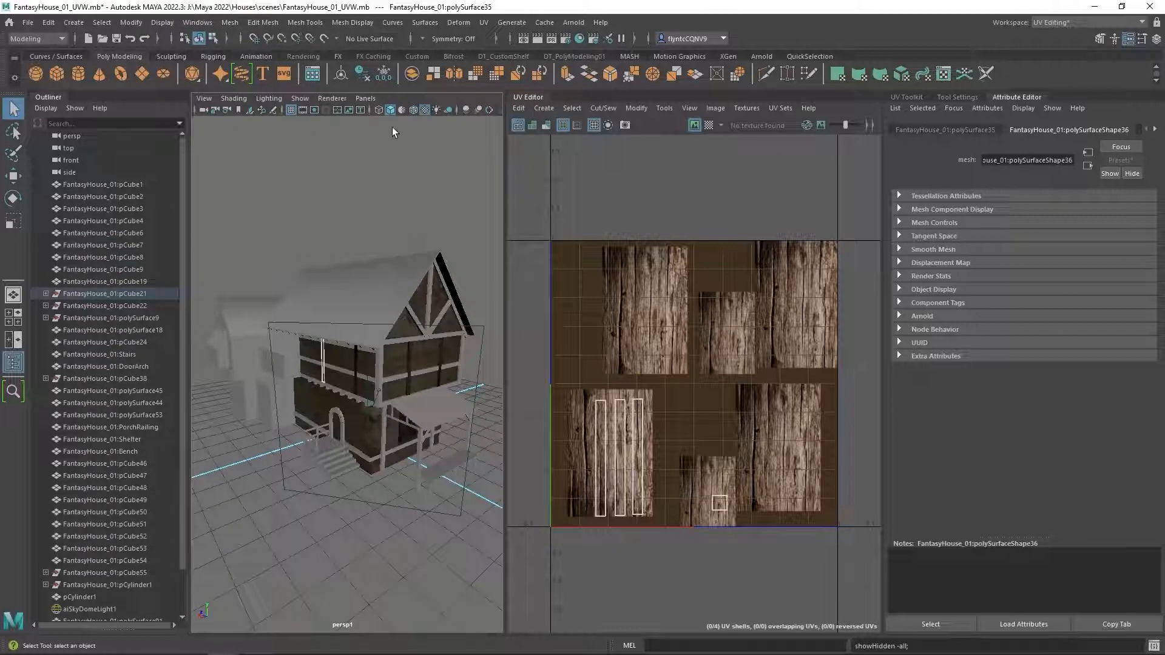
Light the viewport with all scene lights and switch to the Maya Classic workspace
{"action": "left_click", "coordinate": [437, 111]}
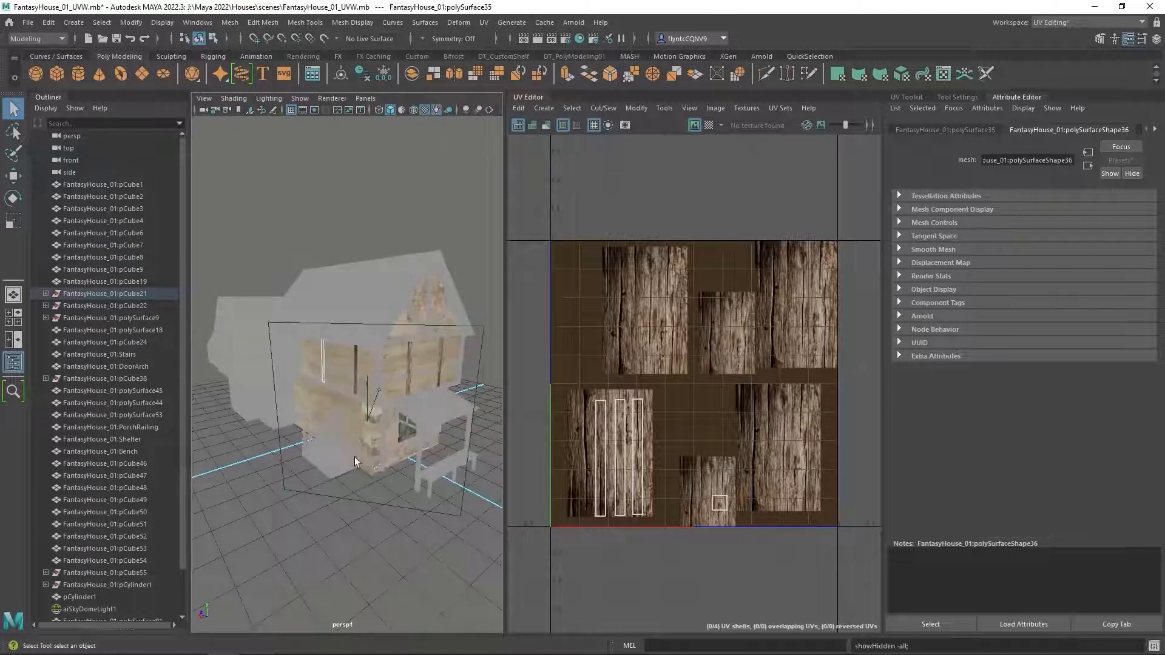
{"action": "scroll", "coordinate": [355, 462], "scroll_direction": "up", "scroll_amount": 5}
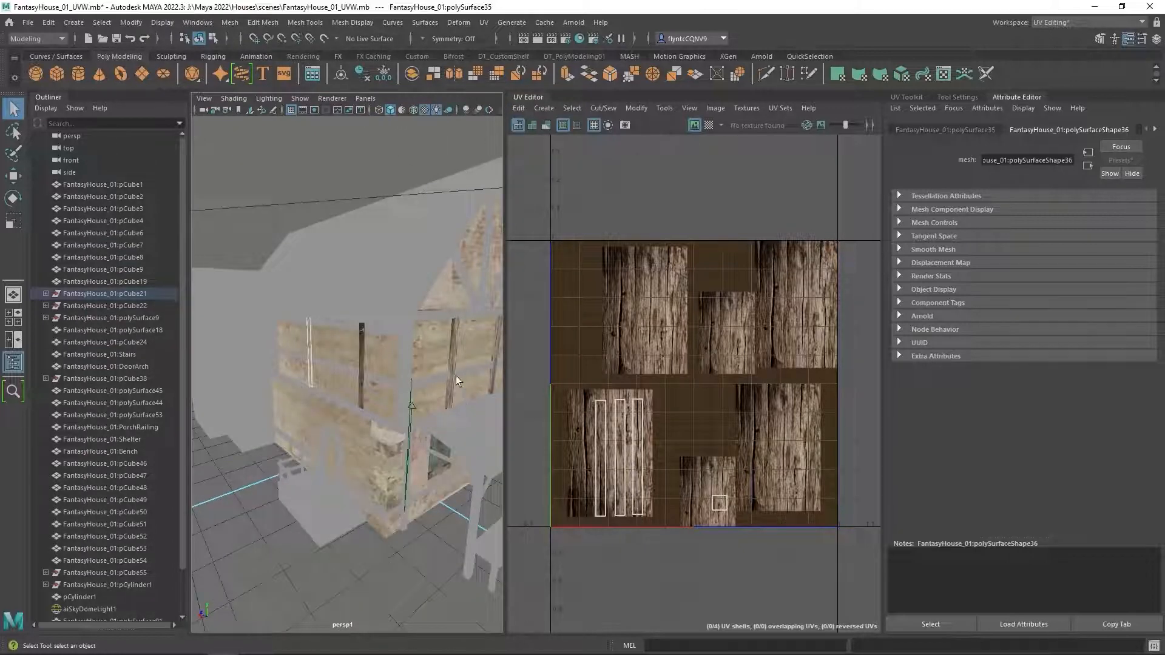
{"action": "scroll", "coordinate": [456, 376], "scroll_direction": "down", "scroll_amount": 5}
{"action": "scroll", "coordinate": [383, 380], "scroll_direction": "up", "scroll_amount": 2}
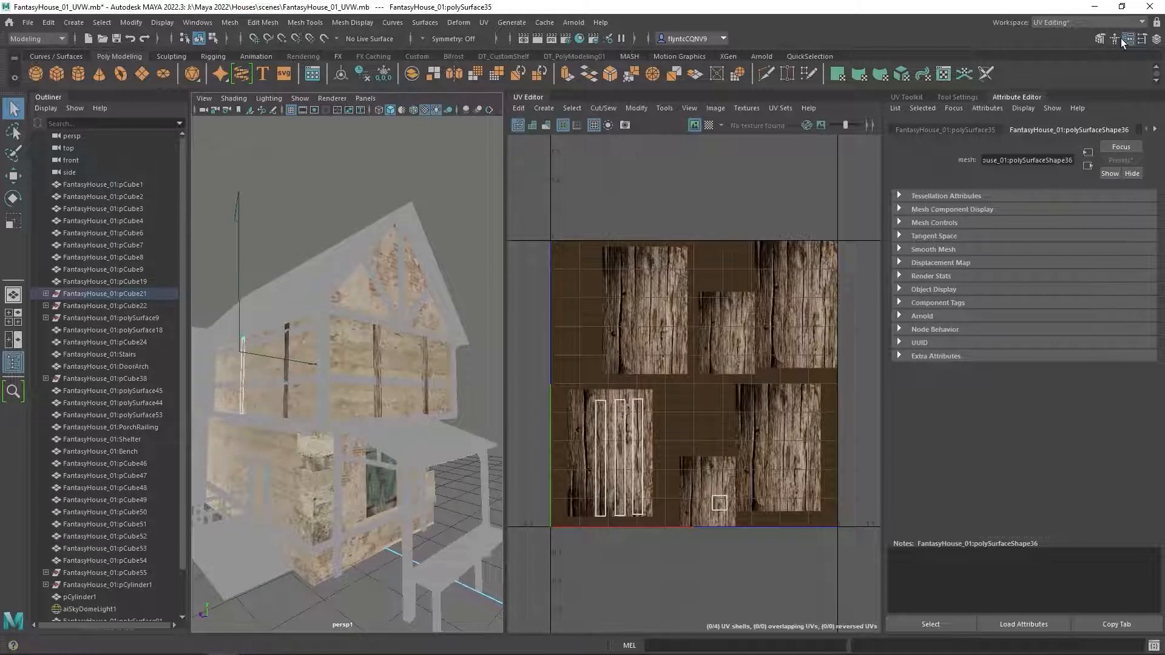
{"action": "left_click", "coordinate": [1095, 21]}
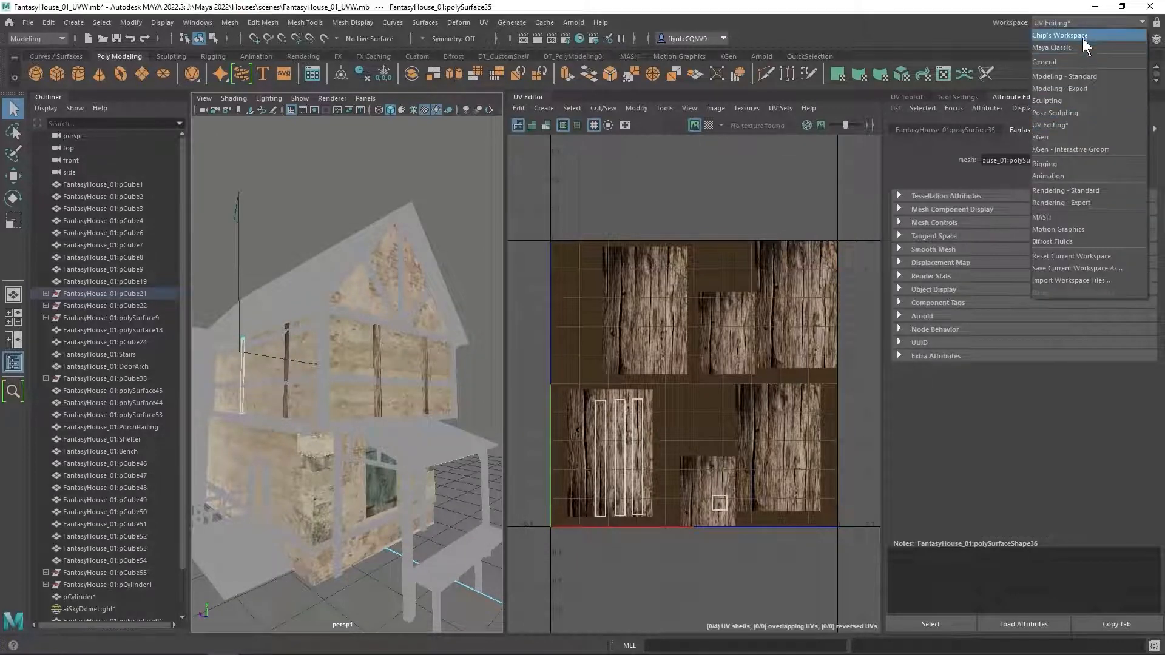
{"action": "left_click", "coordinate": [1082, 46]}
Examine the wood texture on the upper-floor posts from close up and from several sides of the house
{"action": "scroll", "coordinate": [555, 331], "scroll_direction": "up", "scroll_amount": 5}
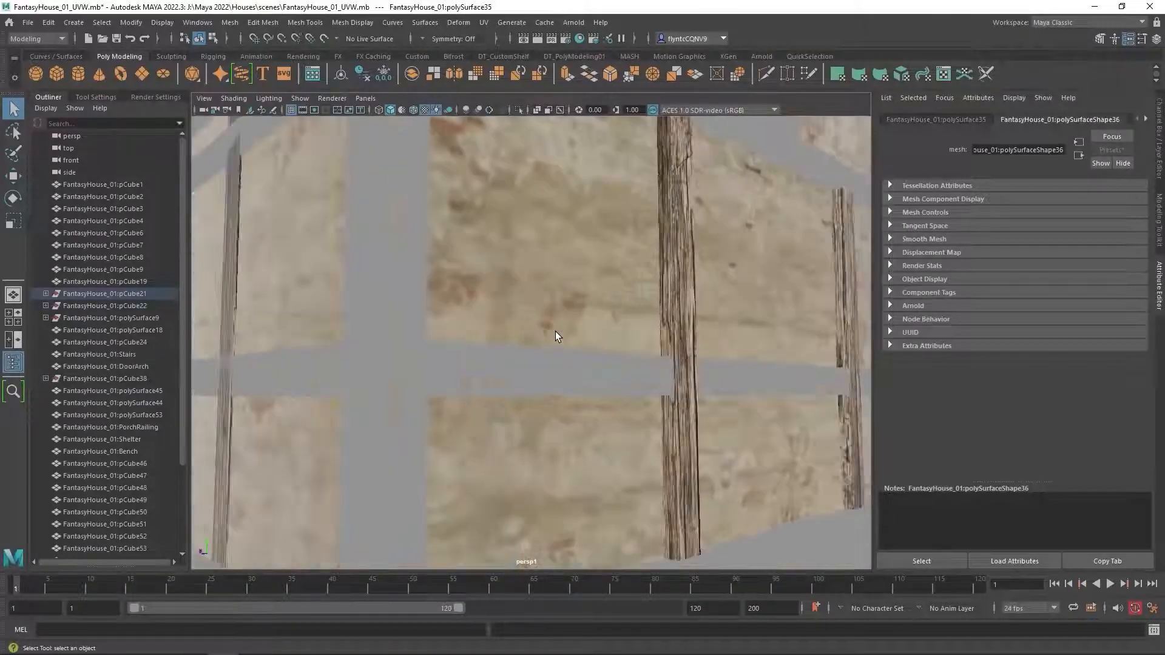
{"action": "left_click", "coordinate": [671, 273]}
{"action": "left_click", "coordinate": [636, 300]}
{"action": "left_click_drag", "start_coordinate": [634, 299], "coordinate": [709, 303]}
{"action": "scroll", "coordinate": [330, 411], "scroll_direction": "down", "scroll_amount": 1}
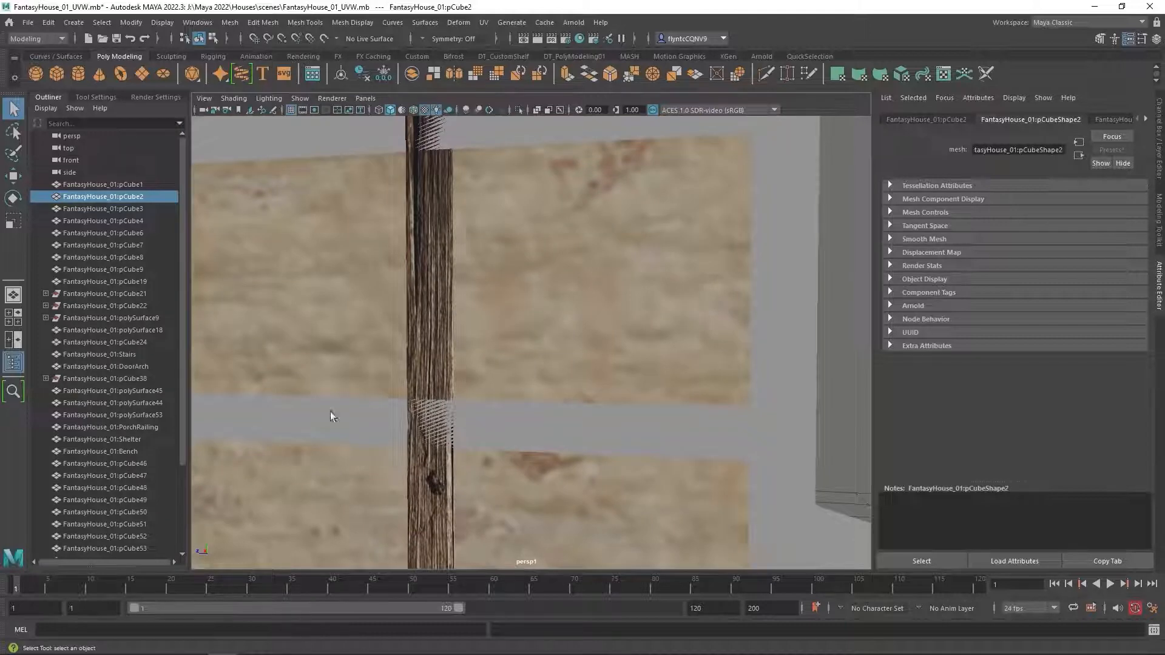
{"action": "scroll", "coordinate": [299, 417], "scroll_direction": "up", "scroll_amount": 3}
{"action": "scroll", "coordinate": [296, 416], "scroll_direction": "down", "scroll_amount": 5}
{"action": "left_click_drag", "start_coordinate": [401, 355], "coordinate": [601, 359]}
{"action": "scroll", "coordinate": [546, 340], "scroll_direction": "down", "scroll_amount": 2}
{"action": "scroll", "coordinate": [546, 340], "scroll_direction": "up", "scroll_amount": 2}
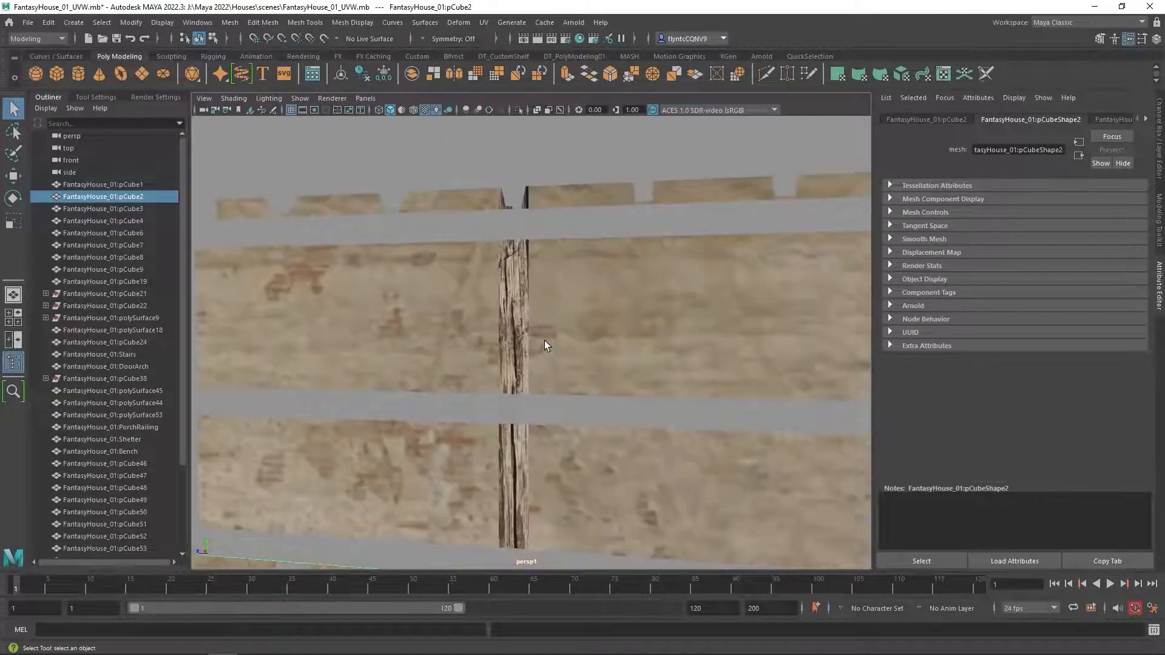
{"action": "left_click_drag", "start_coordinate": [720, 365], "coordinate": [651, 358]}
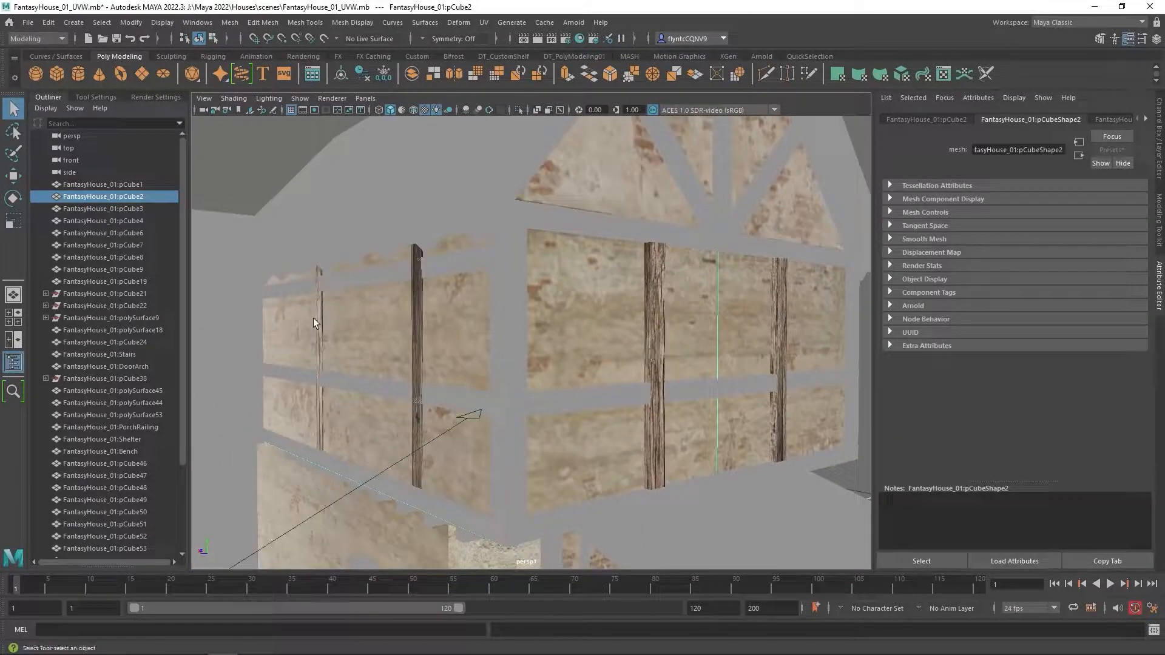
{"action": "left_click_drag", "start_coordinate": [777, 388], "coordinate": [679, 368]}
{"action": "scroll", "coordinate": [574, 384], "scroll_direction": "up", "scroll_amount": 5}
{"action": "scroll", "coordinate": [542, 391], "scroll_direction": "down", "scroll_amount": 5}
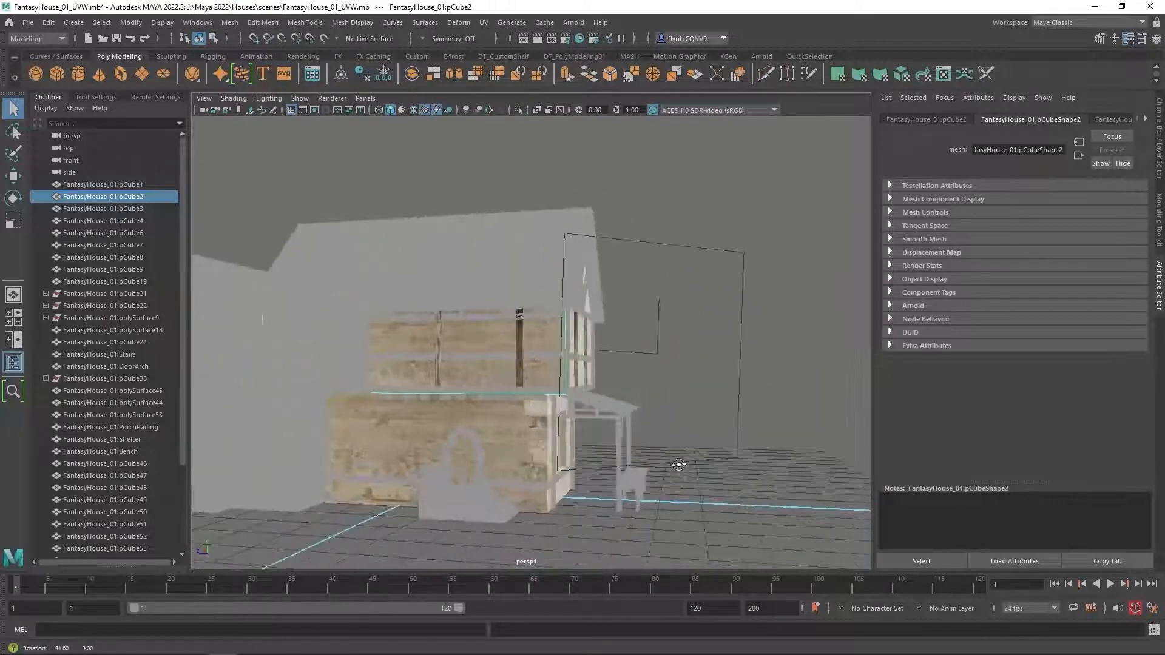